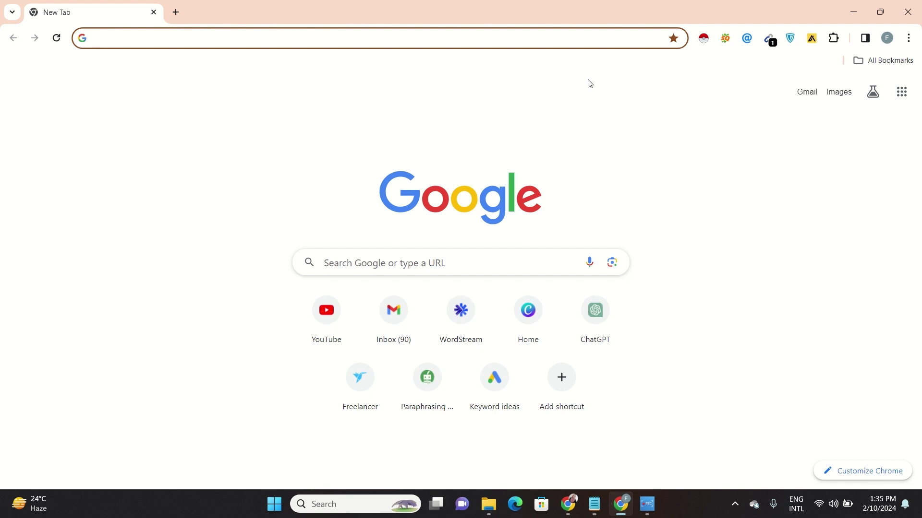
# Paste astraitinstitute.com/shop/wp-admin into Chrome's address bar and load it to reach the sign-in prompt
pyautogui.click(610, 42)
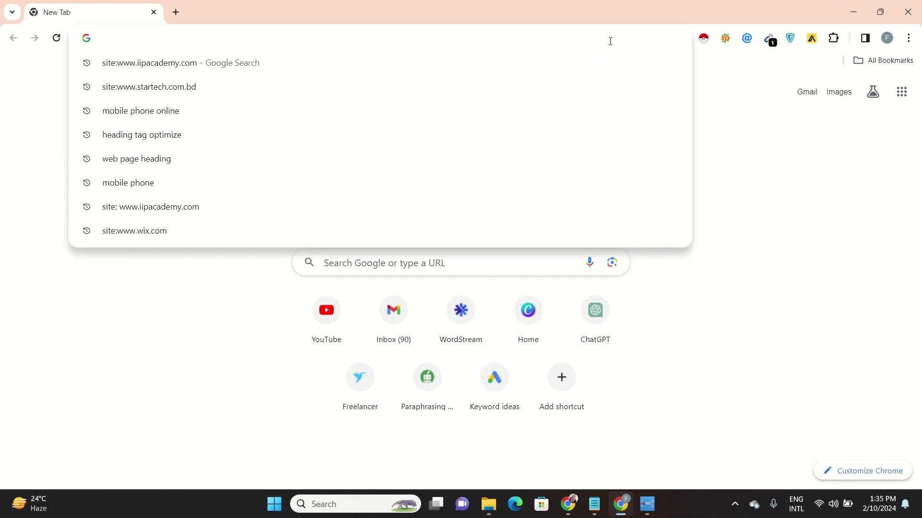
pyautogui.write('Astraitinstitute.com/shop/wp-admin')
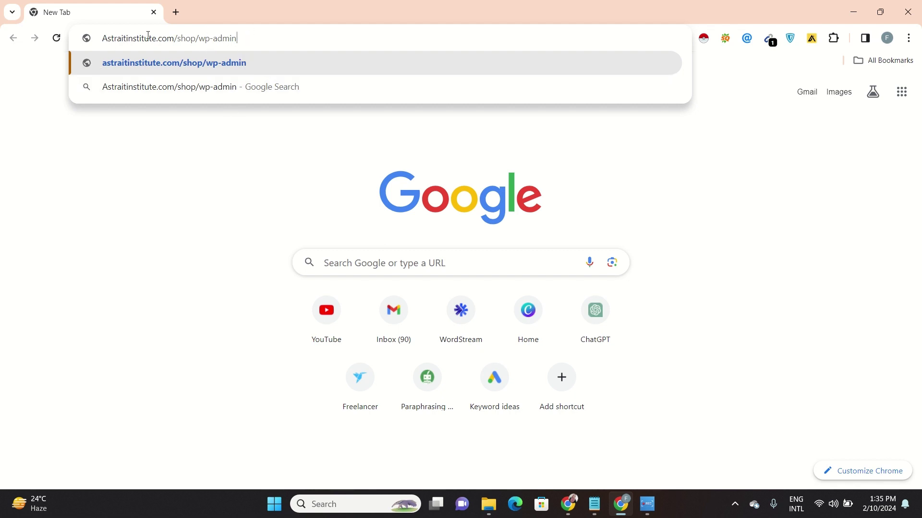
pyautogui.click(230, 146)
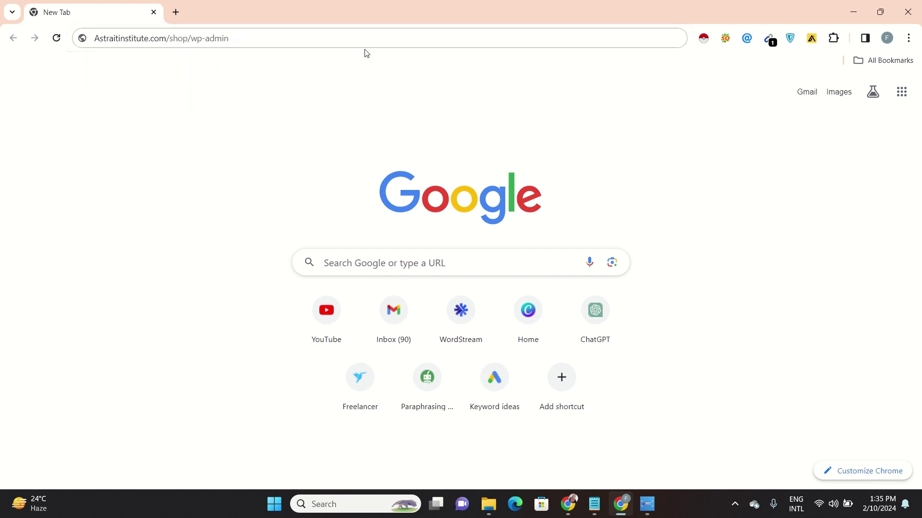
pyautogui.click(631, 35)
pyautogui.press('Return')
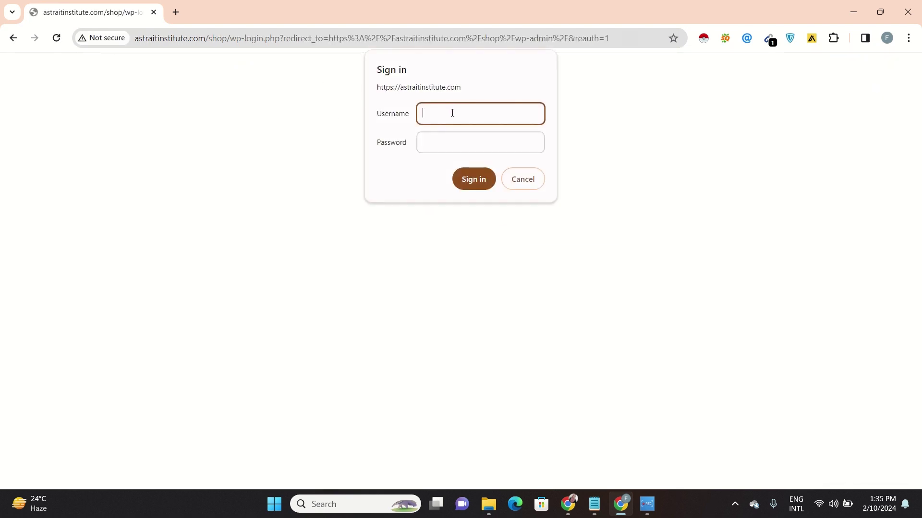
# Fill in the site sign-in username and password, submit, and dismiss the save-password offer
pyautogui.write('admin')
pyautogui.press('Tab')
pyautogui.write('•')
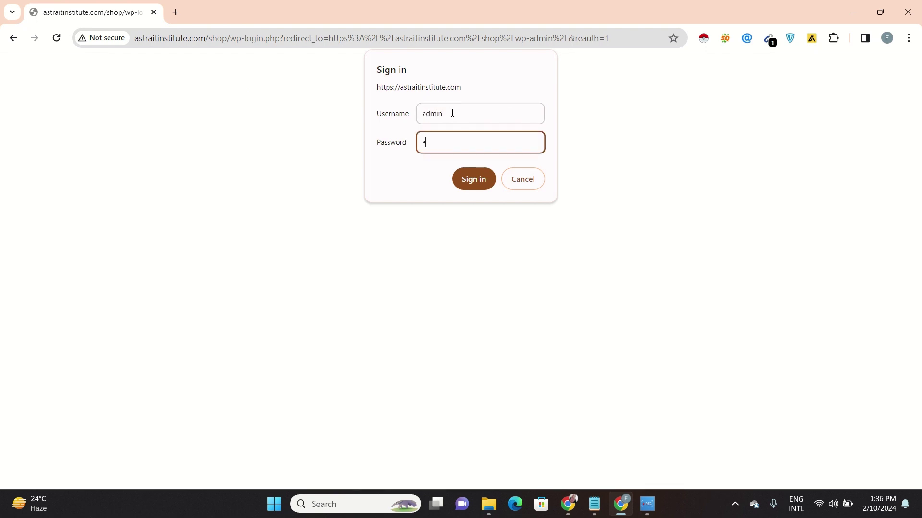
pyautogui.write('••••')
pyautogui.click(464, 178)
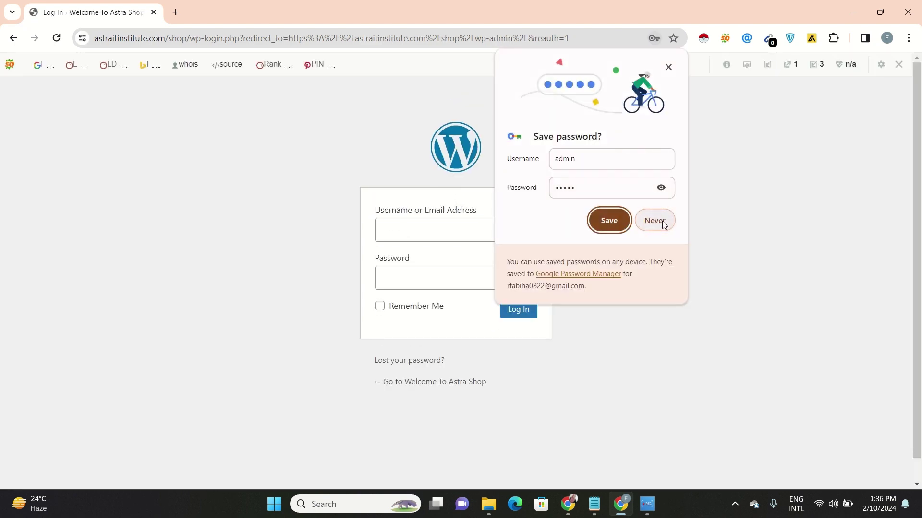
pyautogui.click(612, 221)
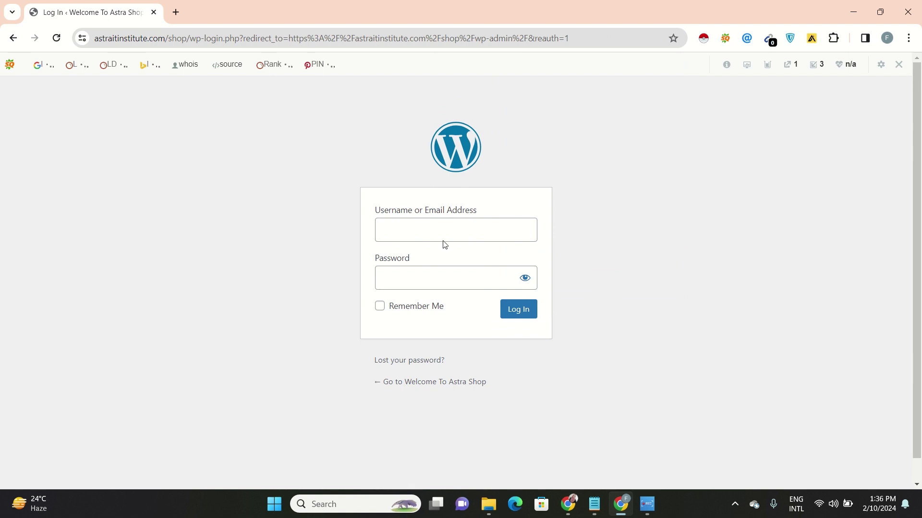
# Log in to the WordPress admin with the WordPress username and password
pyautogui.click(458, 229)
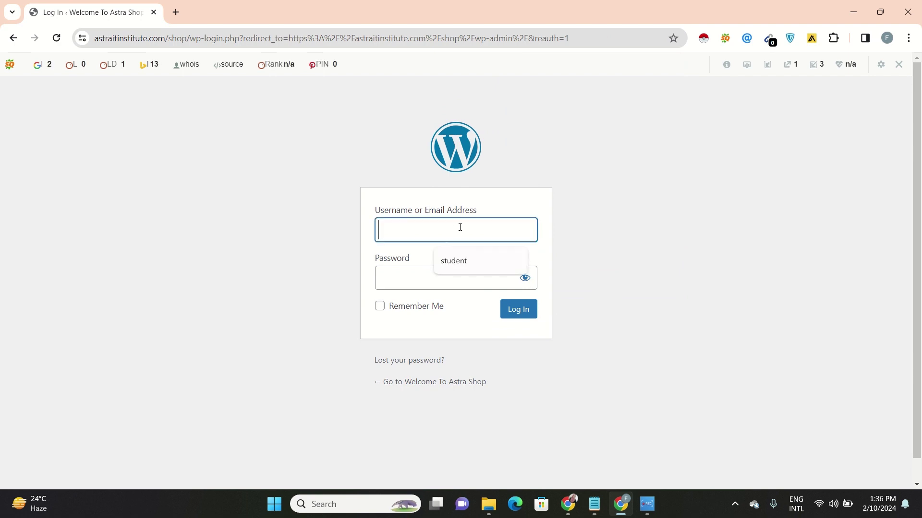
pyautogui.write('s')
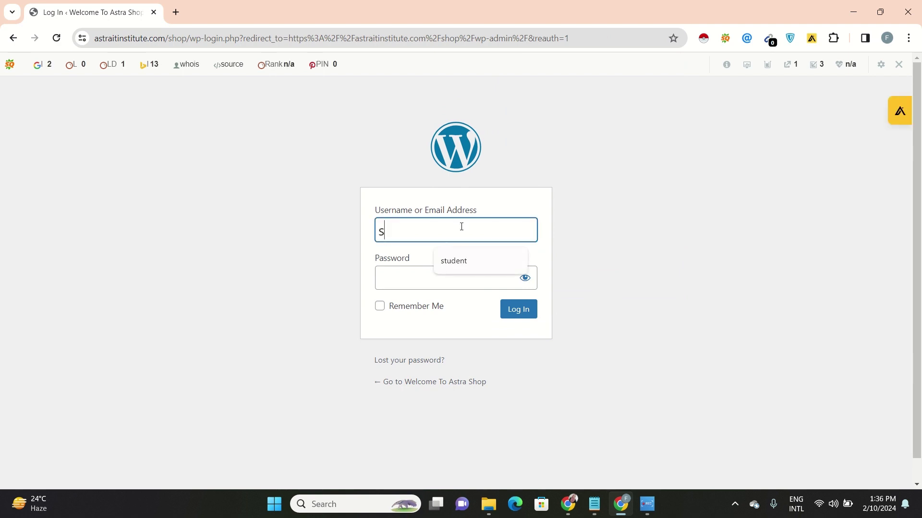
pyautogui.write('upport')
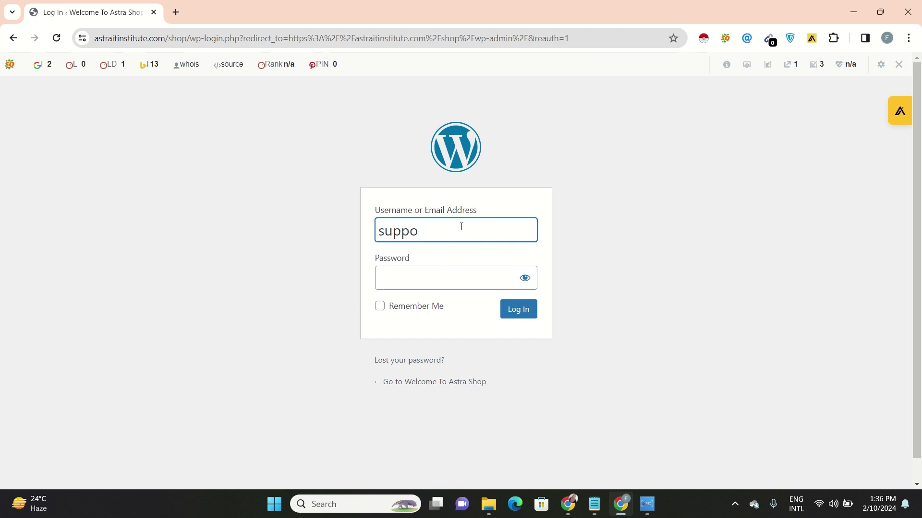
pyautogui.click(442, 282)
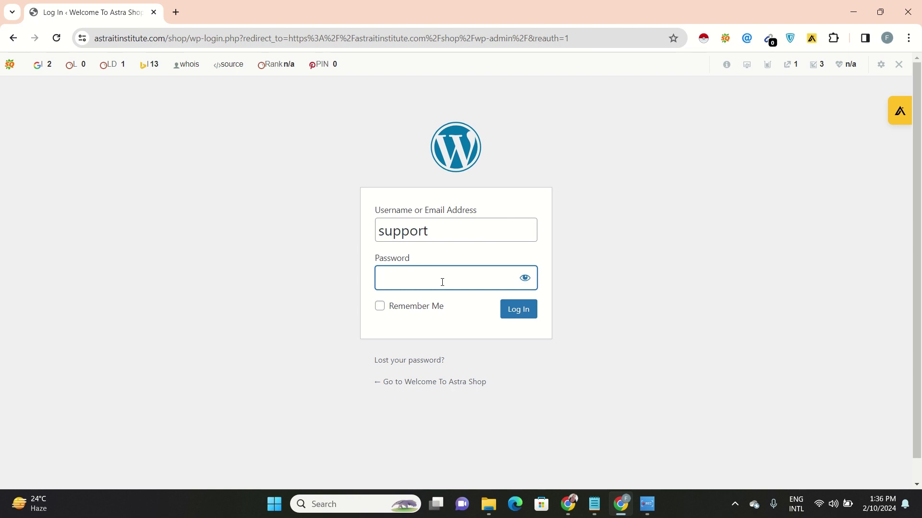
pyautogui.write('•••••••••')
pyautogui.click(522, 317)
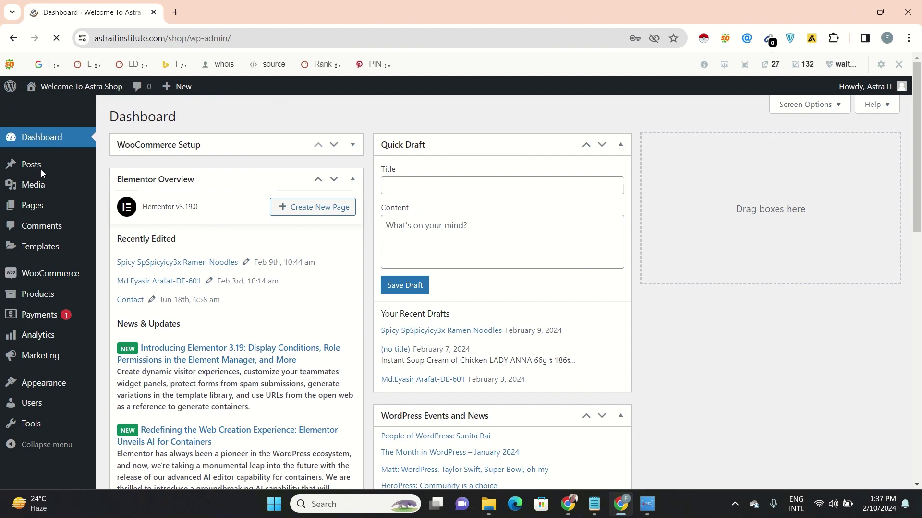
# Decline saving the password and open the WooCommerce Products list
pyautogui.moveTo(69, 298)
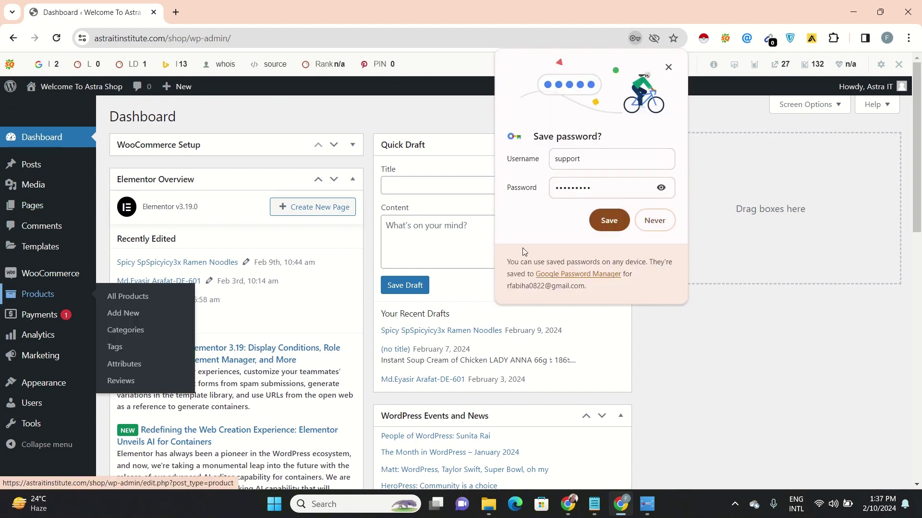
pyautogui.click(666, 223)
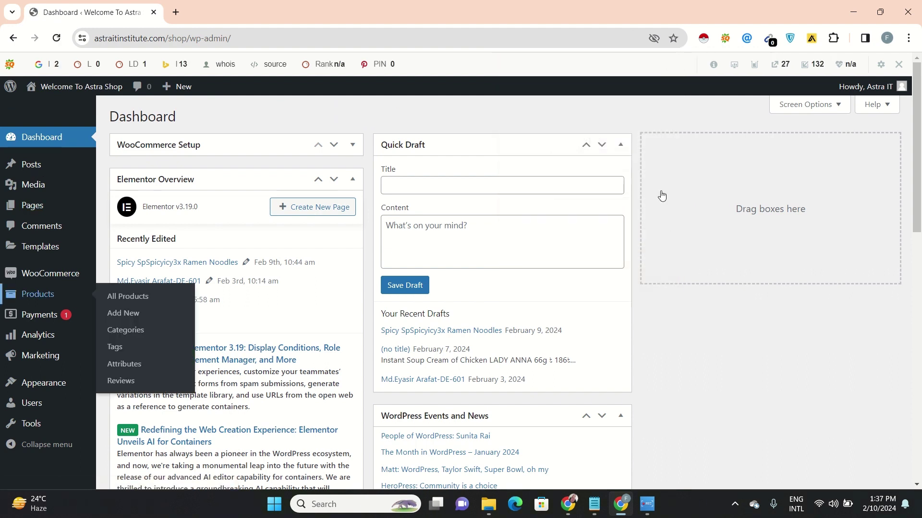
pyautogui.moveTo(64, 296)
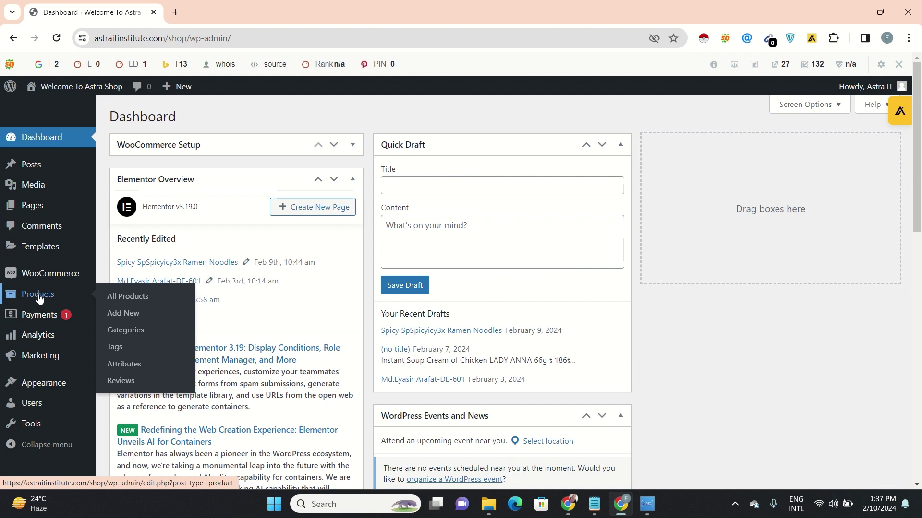
pyautogui.click(40, 295)
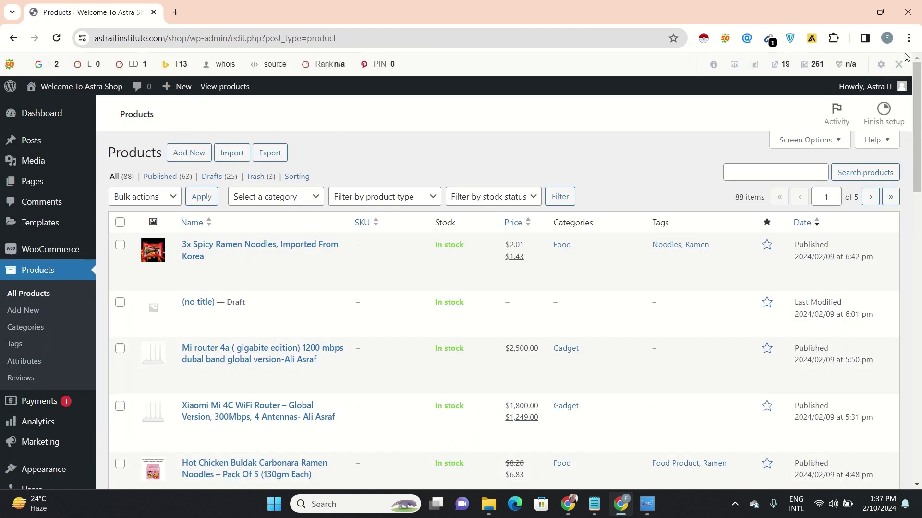
# Hide the SEObar for this domain, start a new product, and open a new browser tab
pyautogui.click(898, 65)
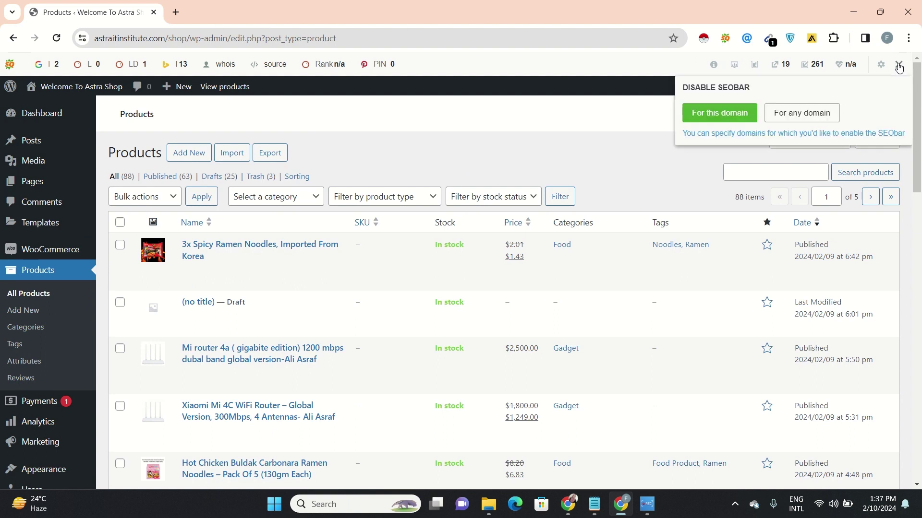
pyautogui.click(733, 113)
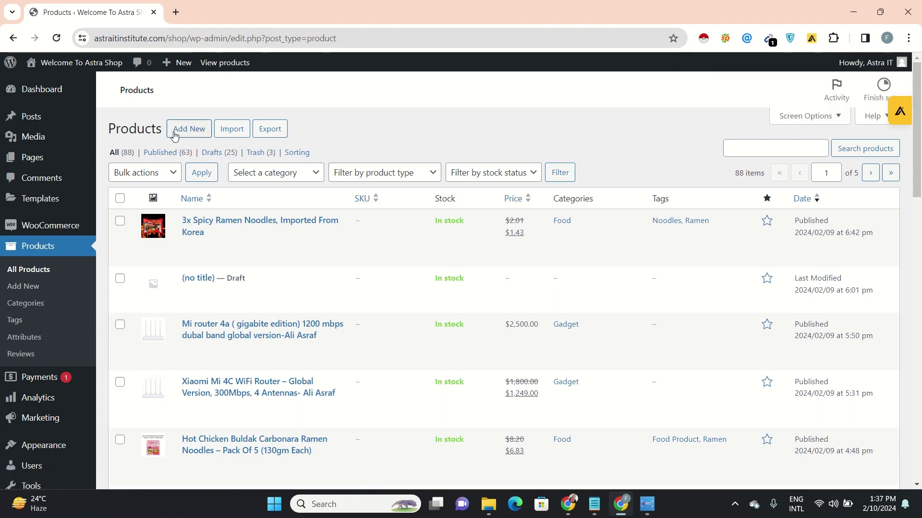
pyautogui.click(191, 130)
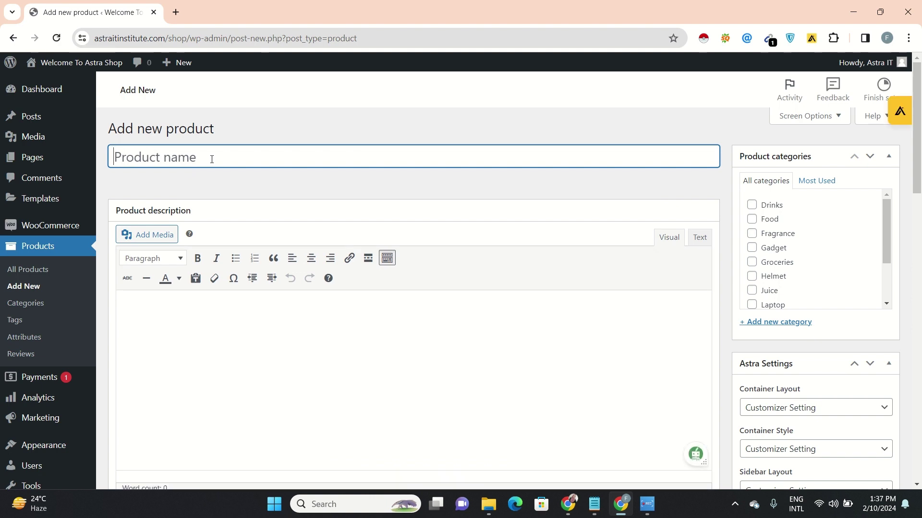
pyautogui.click(176, 12)
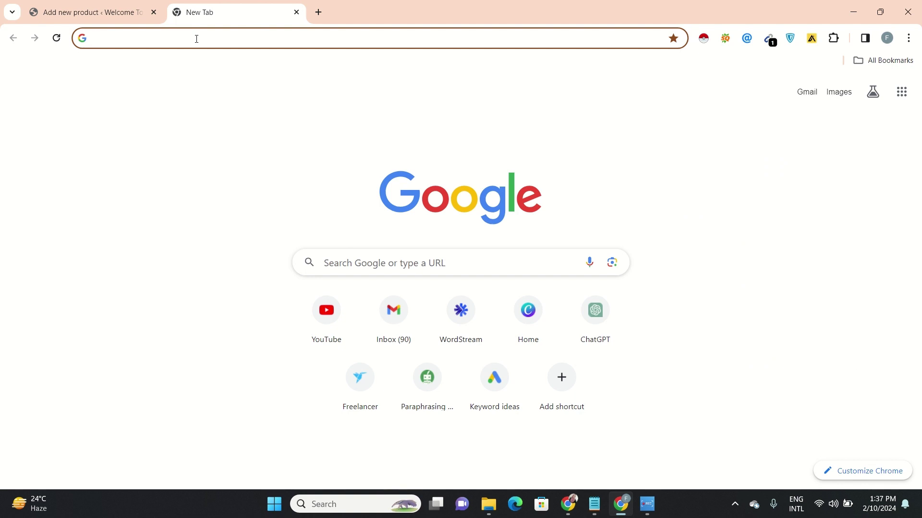
# Search Google for 'organic food shop in bd' and open the Khaas Food result
pyautogui.write('or')
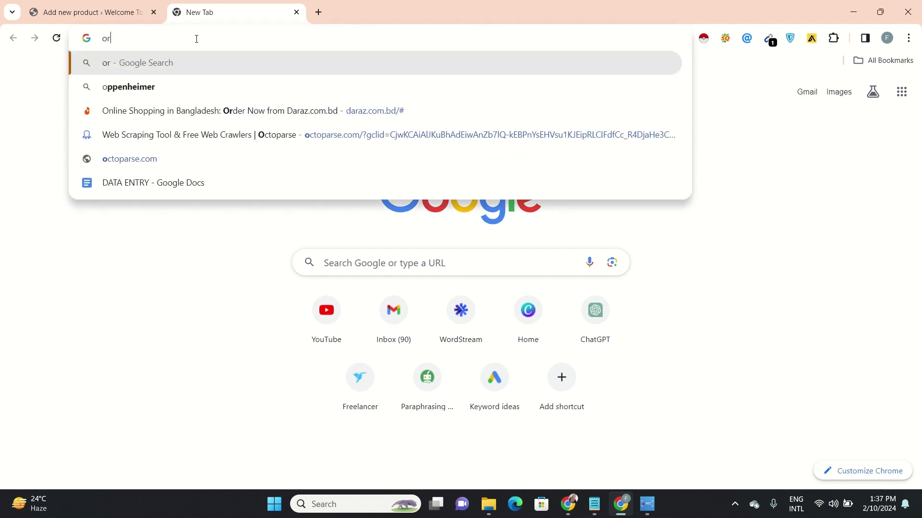
pyautogui.write('gani')
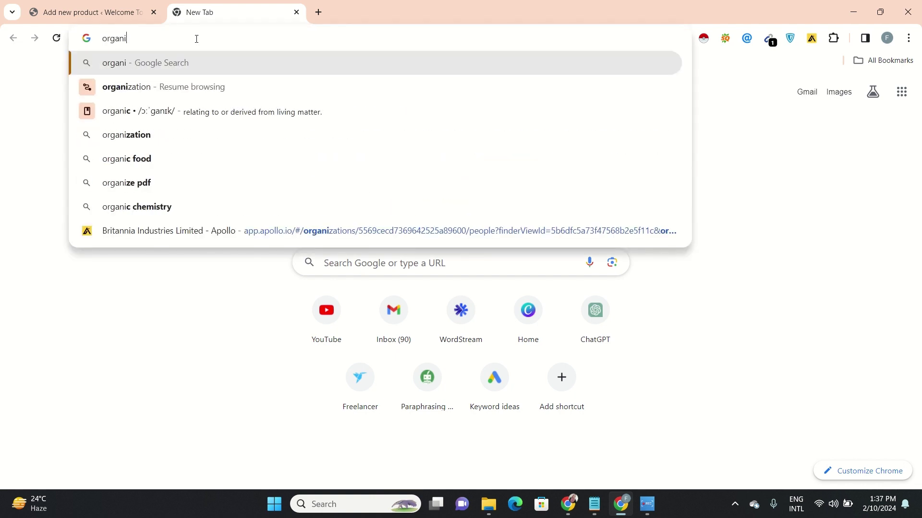
pyautogui.write('c food s')
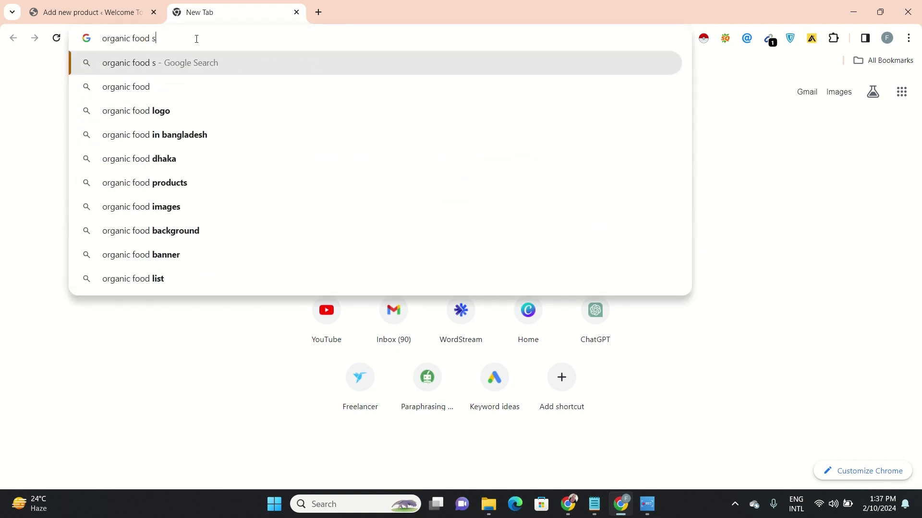
pyautogui.write('hop in bd')
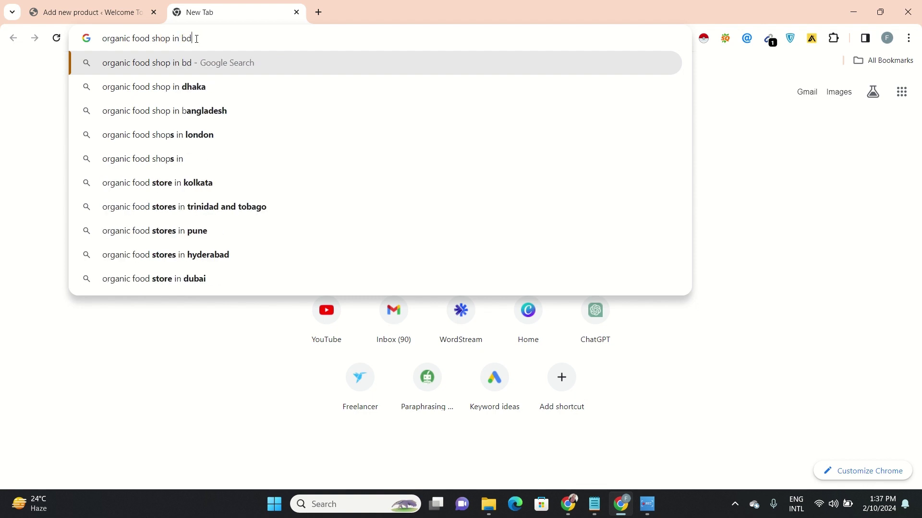
pyautogui.press('Return')
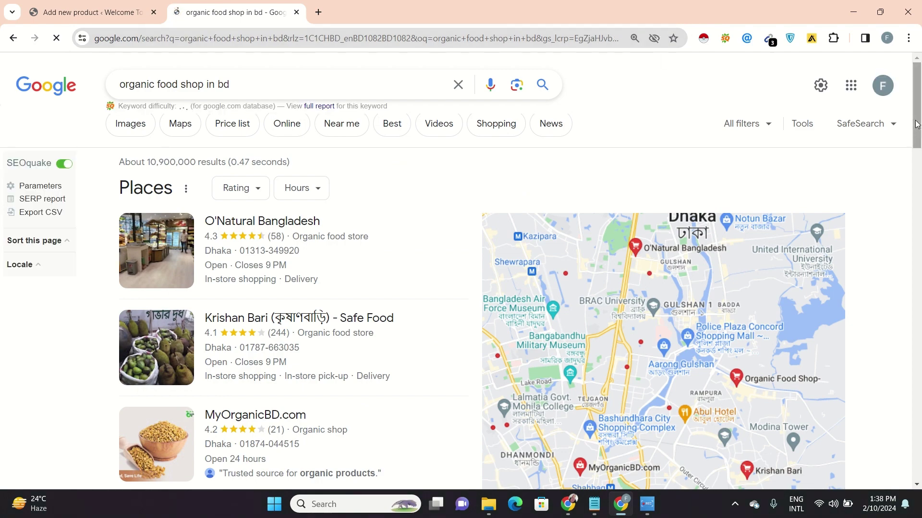
pyautogui.scroll(-6, 916, 121)
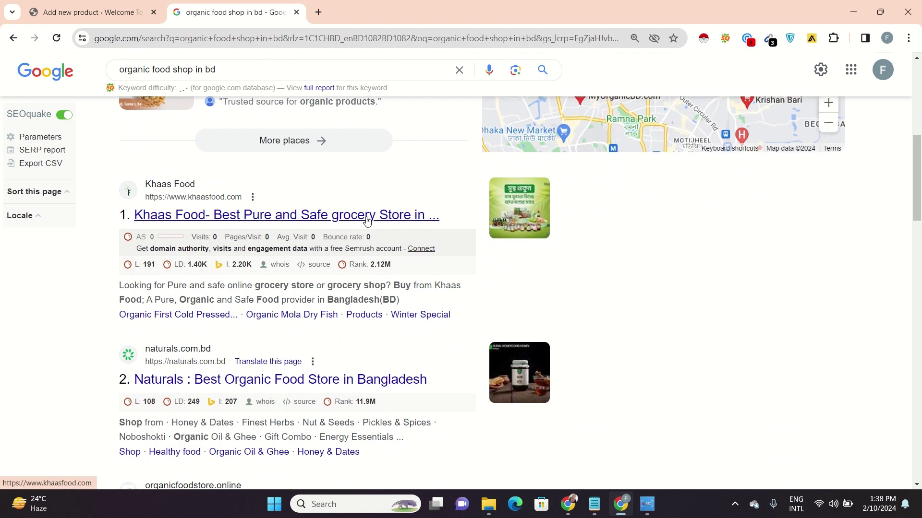
pyautogui.click(367, 216)
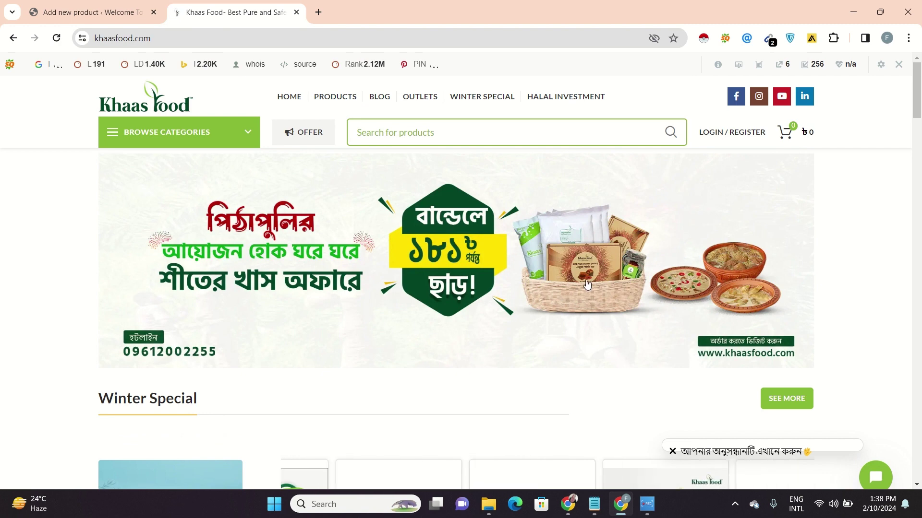
# Copy the Khejur Gur product title from its Khaas Food page and open a new tab
pyautogui.moveTo(919, 110); pyautogui.dragTo(919, 140)
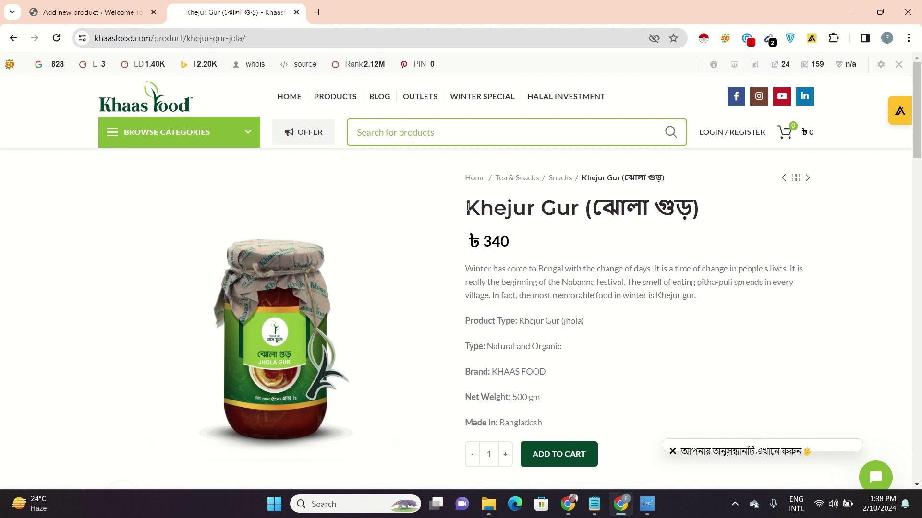
pyautogui.moveTo(468, 208); pyautogui.dragTo(763, 215)
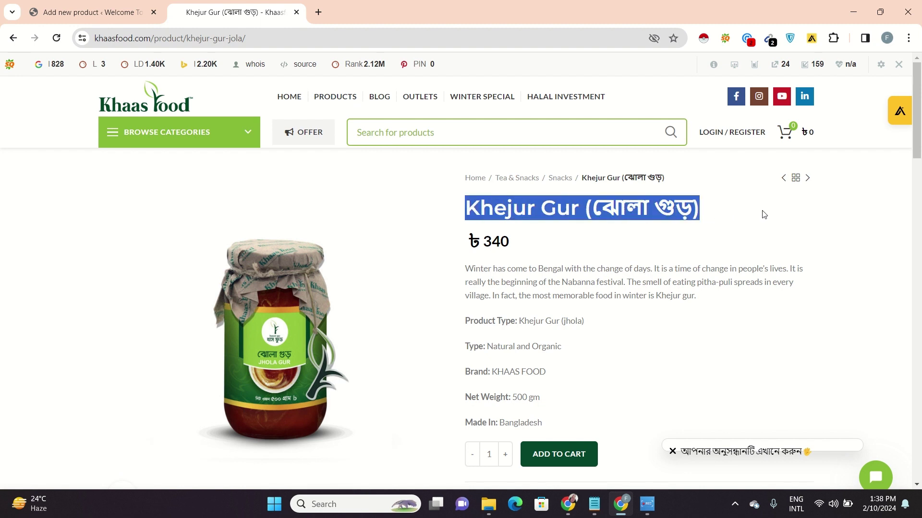
pyautogui.click(318, 12)
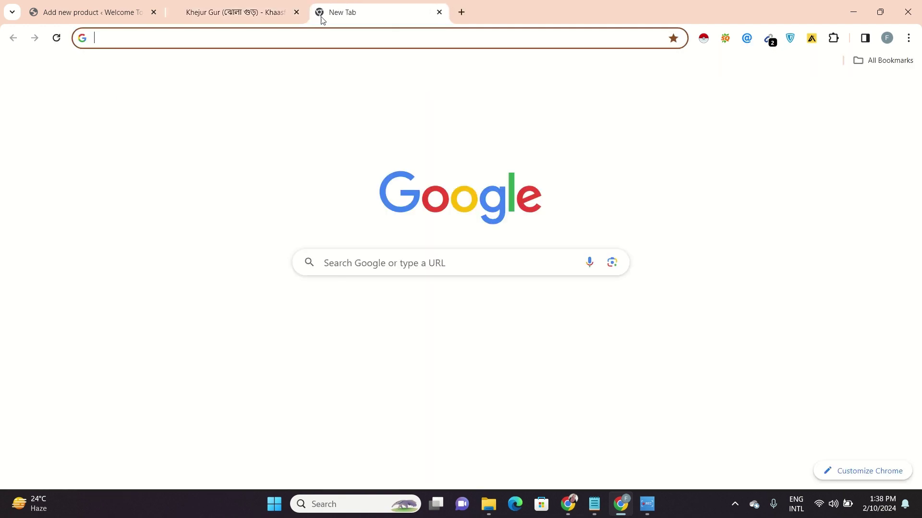
# Search Google Images for the copied Khejur Gur title and browse the results
pyautogui.click(329, 34)
pyautogui.write('Khejur Gur (খোলা গুড়)')
pyautogui.press('Return')
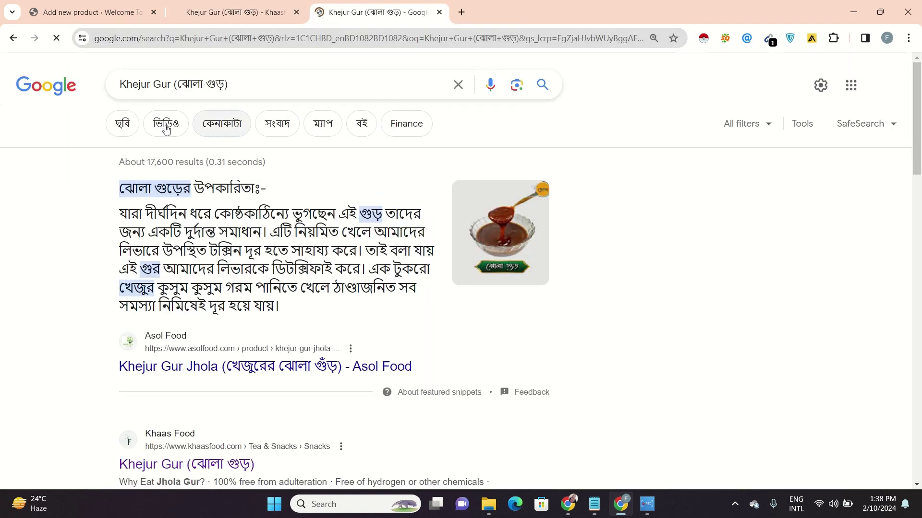
pyautogui.click(129, 128)
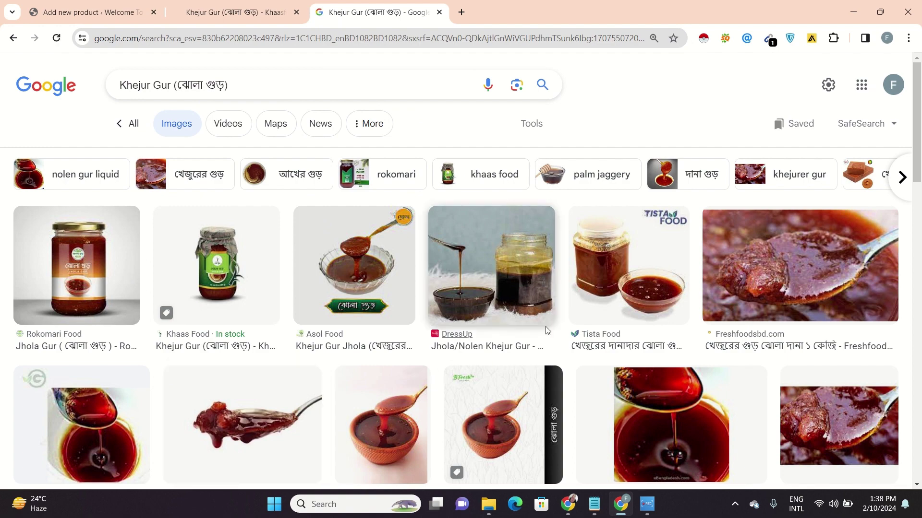
pyautogui.click(622, 294)
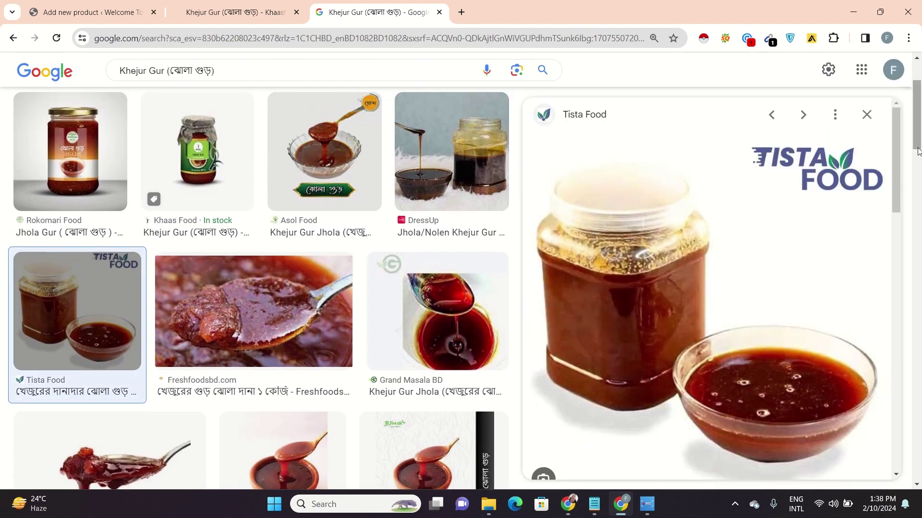
pyautogui.moveTo(917, 151); pyautogui.dragTo(919, 221)
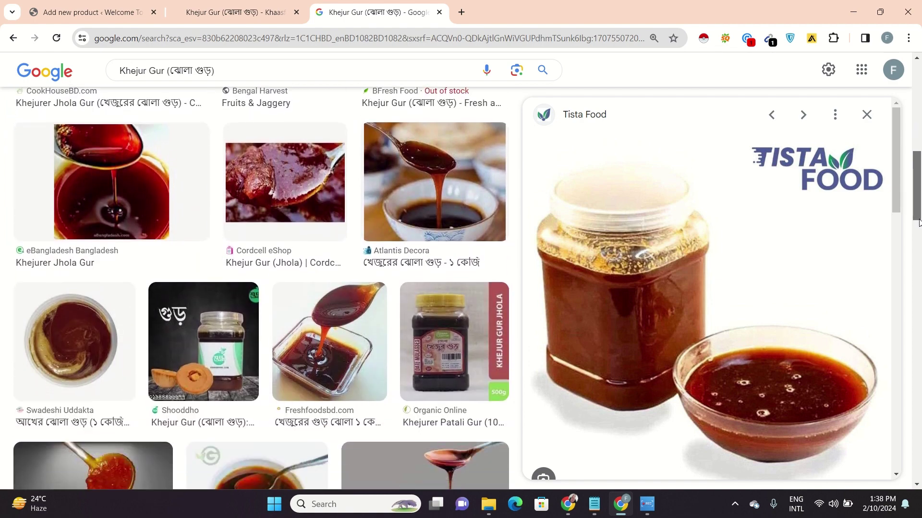
pyautogui.scroll(-4, 919, 221)
pyautogui.scroll(4, 919, 220)
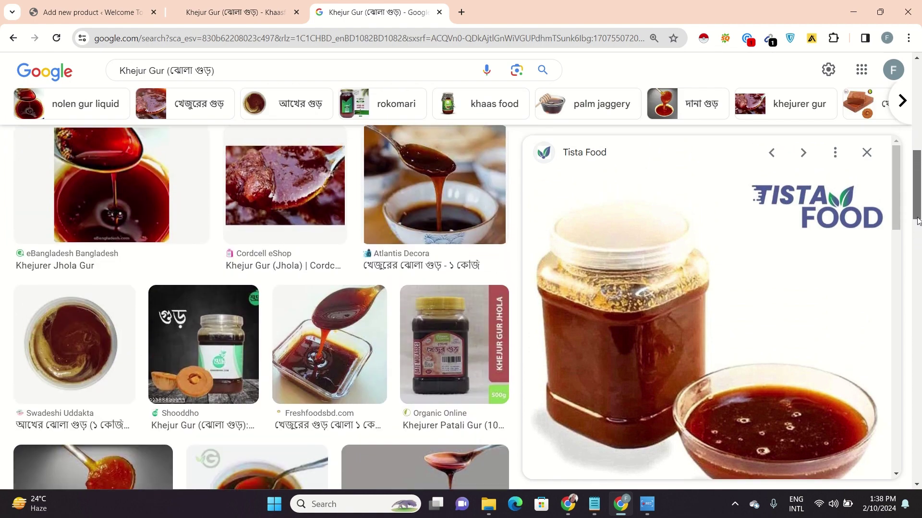
pyautogui.scroll(5, 918, 221)
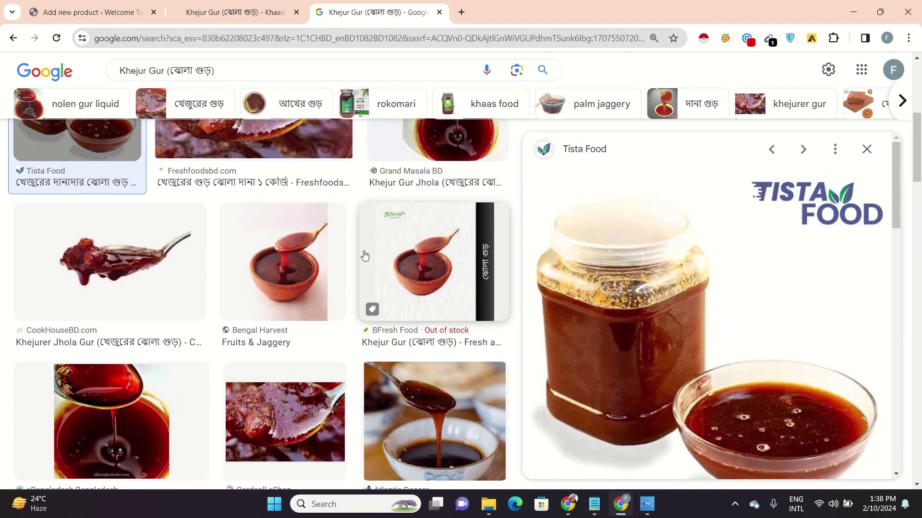
# Save the Bengal Harvest syrup bowl image to the Downloads folder
pyautogui.click(313, 268)
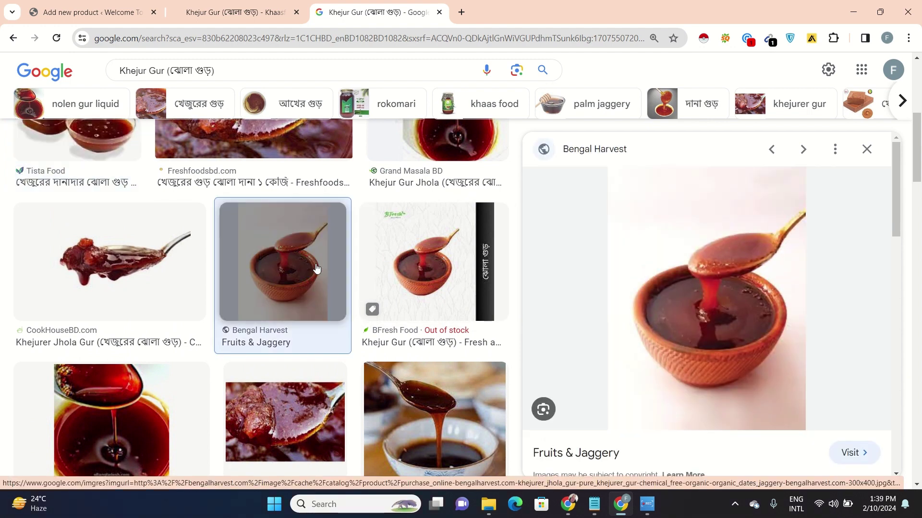
pyautogui.rightClick(750, 326)
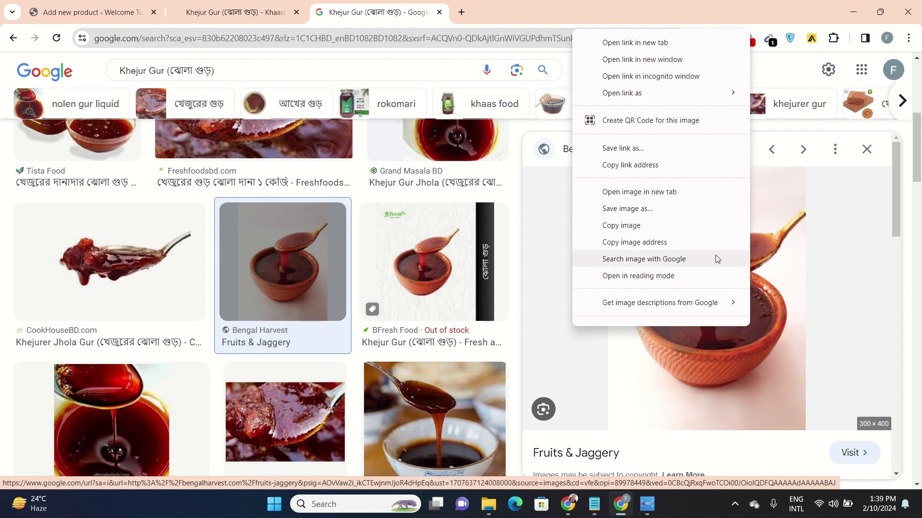
pyautogui.click(701, 224)
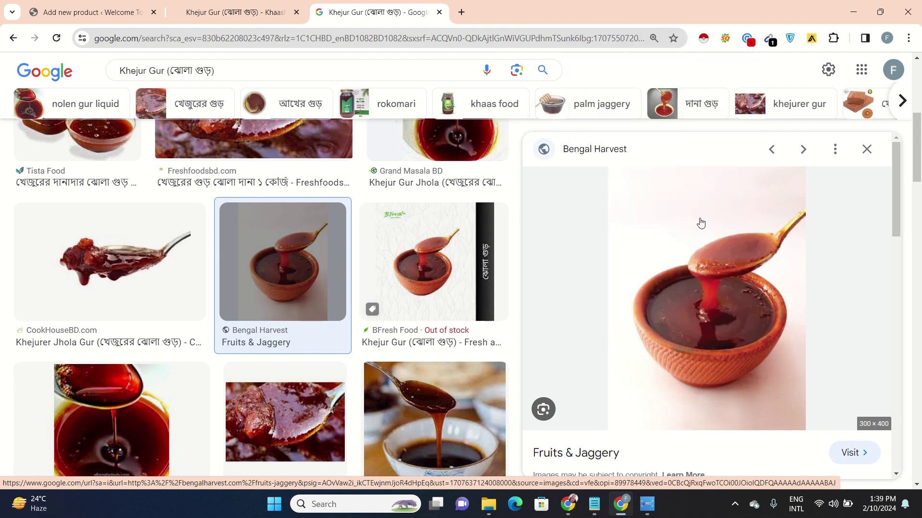
pyautogui.rightClick(701, 223)
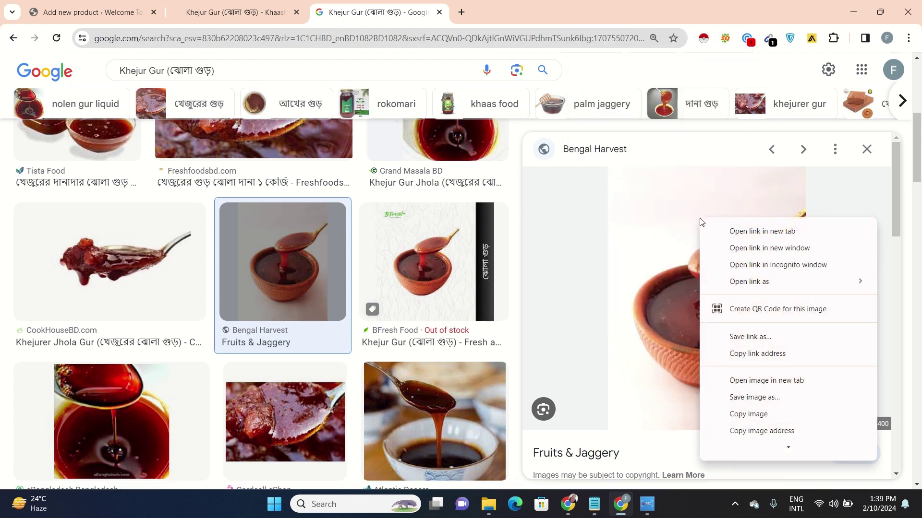
pyautogui.click(755, 398)
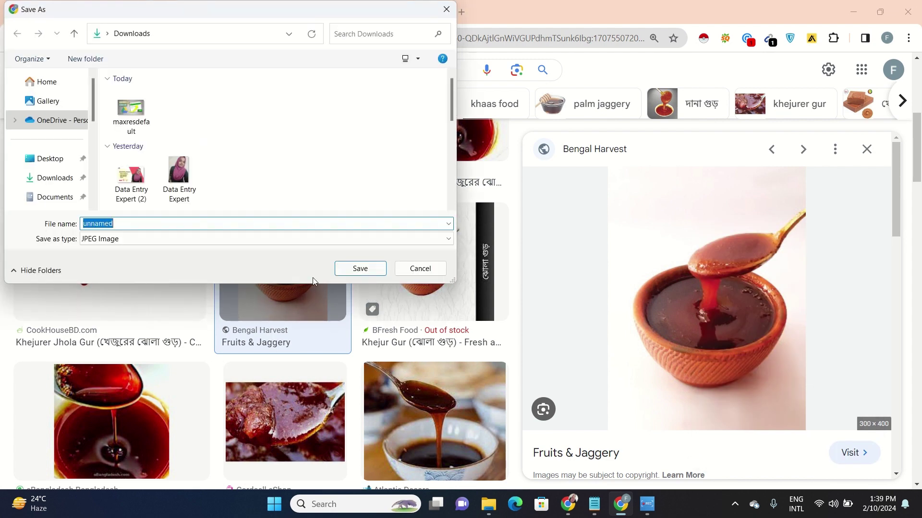
pyautogui.click(353, 270)
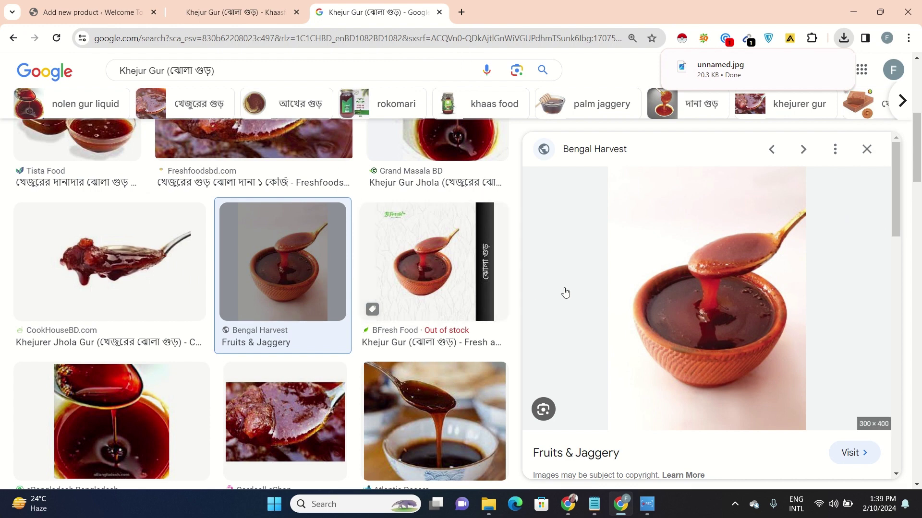
# Save the Rokomari Jhola Gur jar image as Jhola-Gur-500gm-3D-500-X-500.jpg in Downloads
pyautogui.click(365, 100)
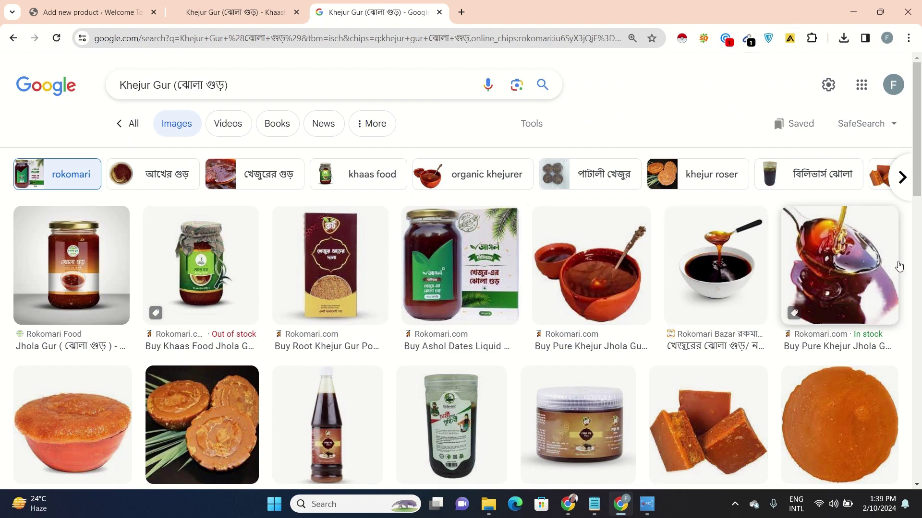
pyautogui.click(79, 278)
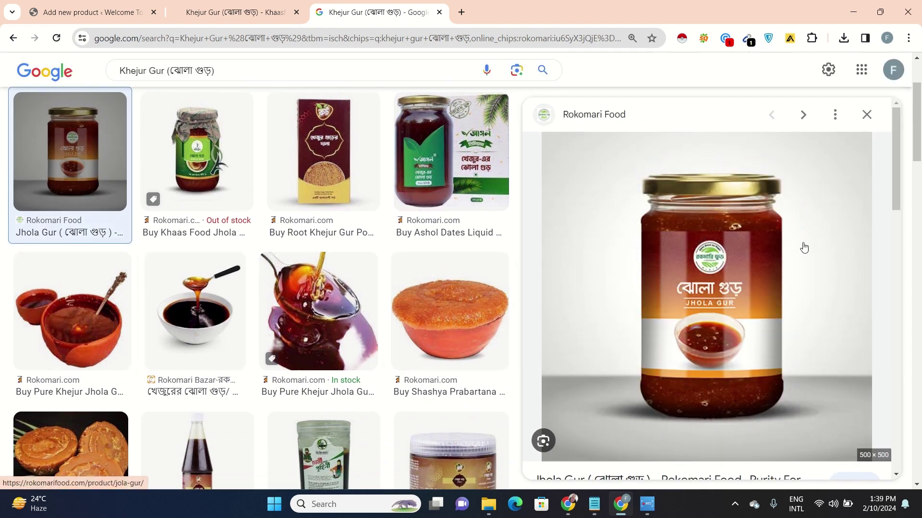
pyautogui.rightClick(786, 239)
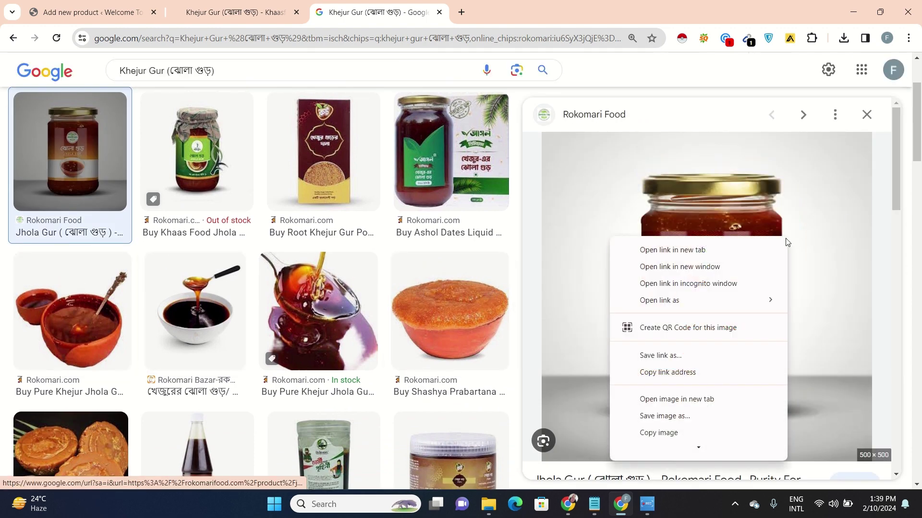
pyautogui.click(704, 419)
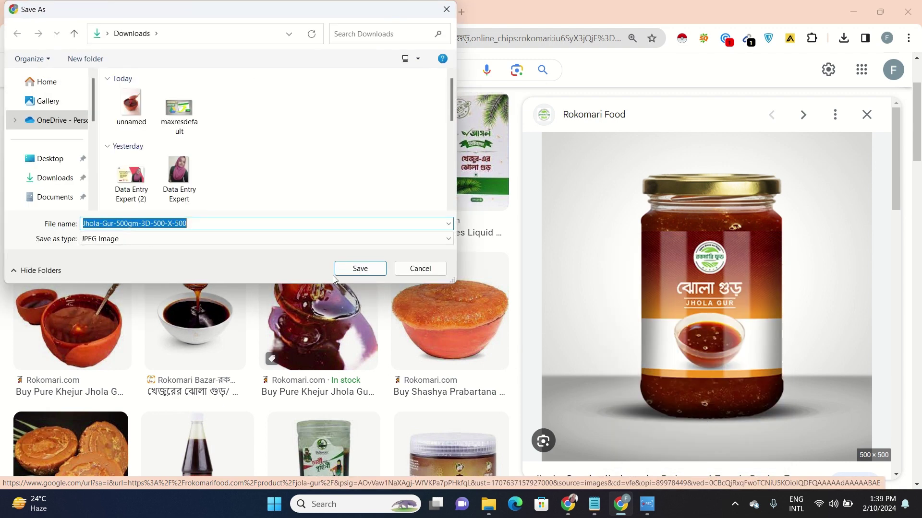
pyautogui.click(347, 269)
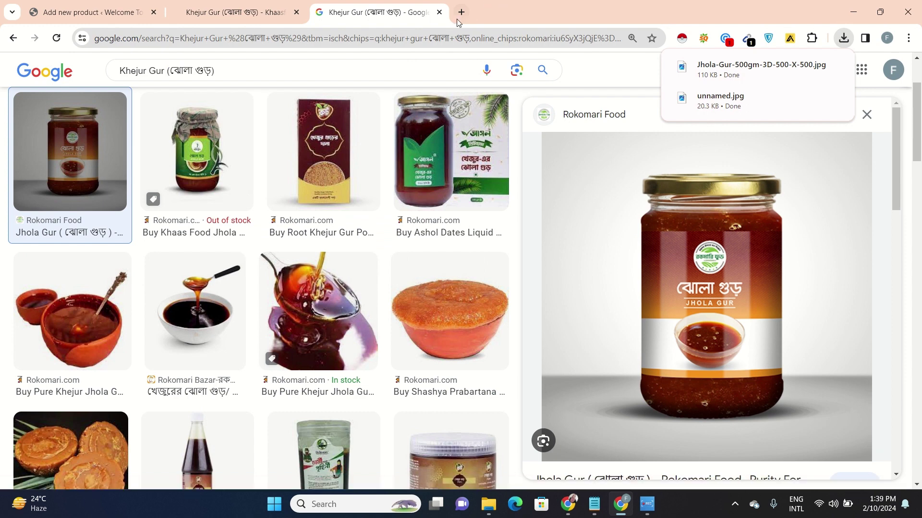
pyautogui.moveTo(568, 503)
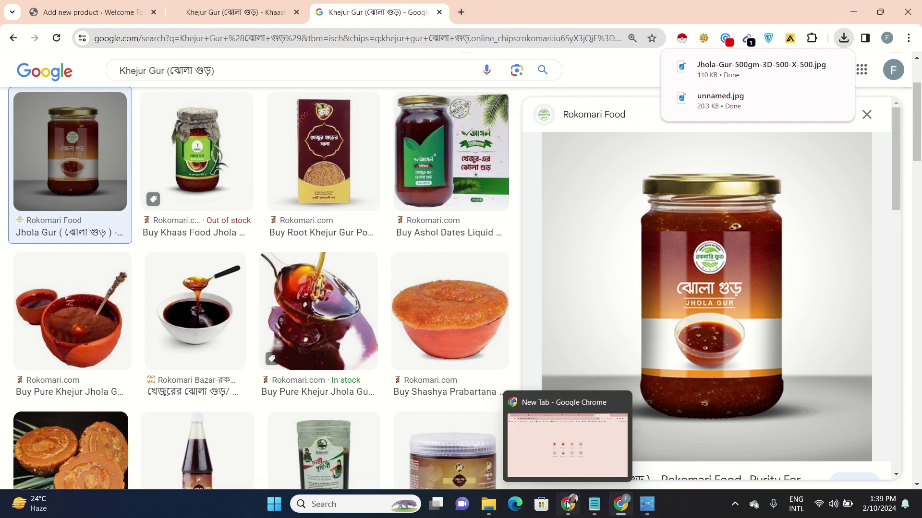
pyautogui.click(530, 439)
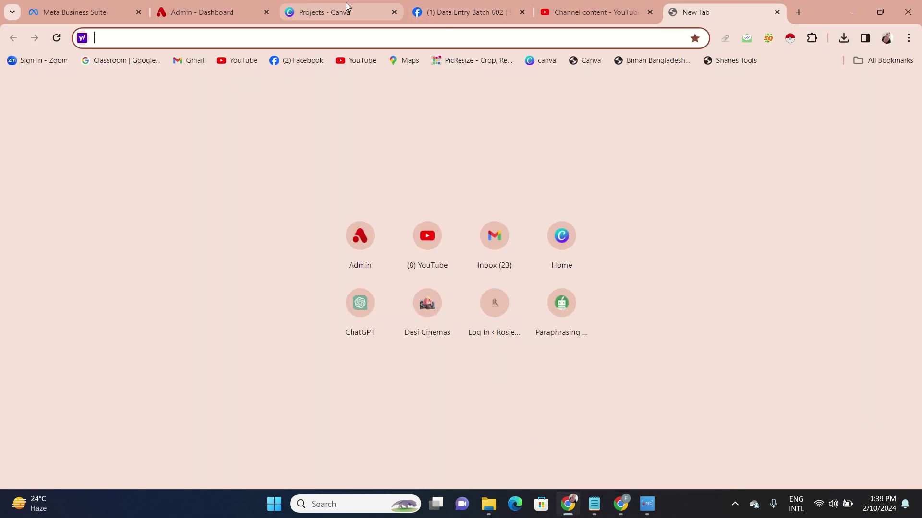
# From Canva's home page, search 'blog' and create a new Blog Website design
pyautogui.click(346, 6)
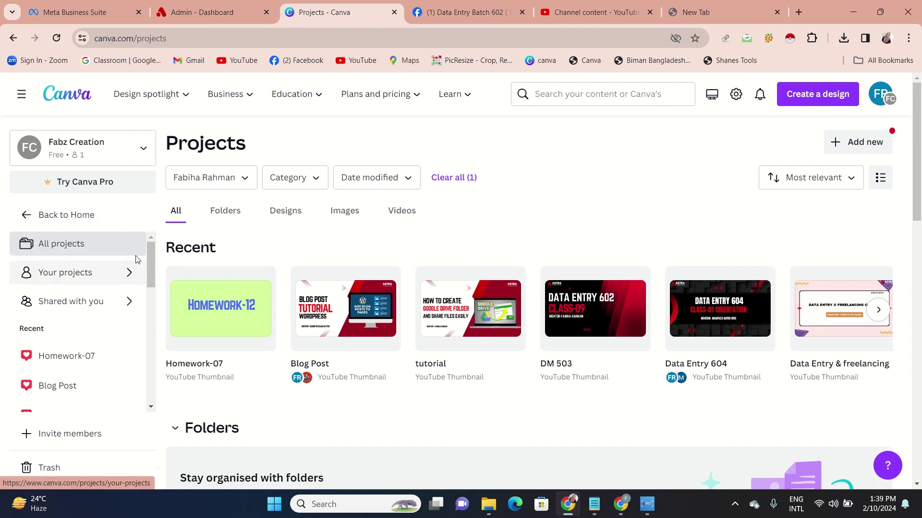
pyautogui.click(112, 224)
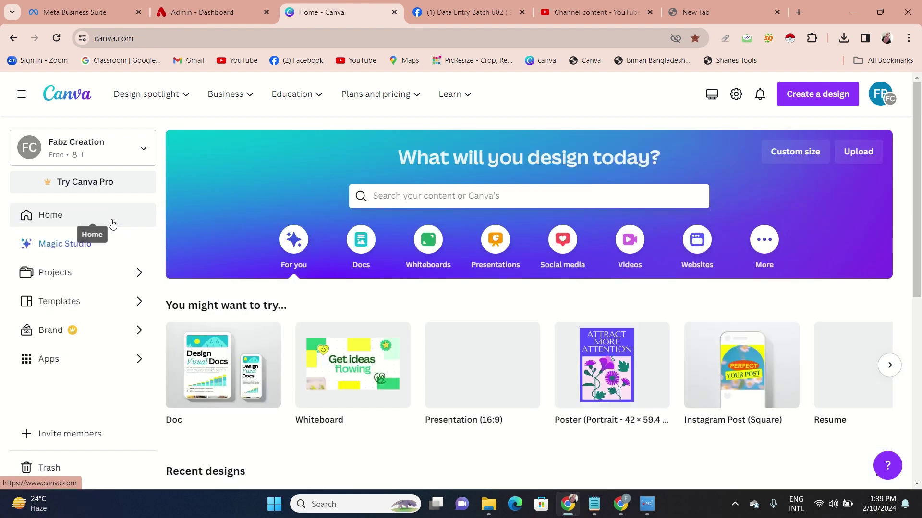
pyautogui.click(810, 96)
pyautogui.write('blog')
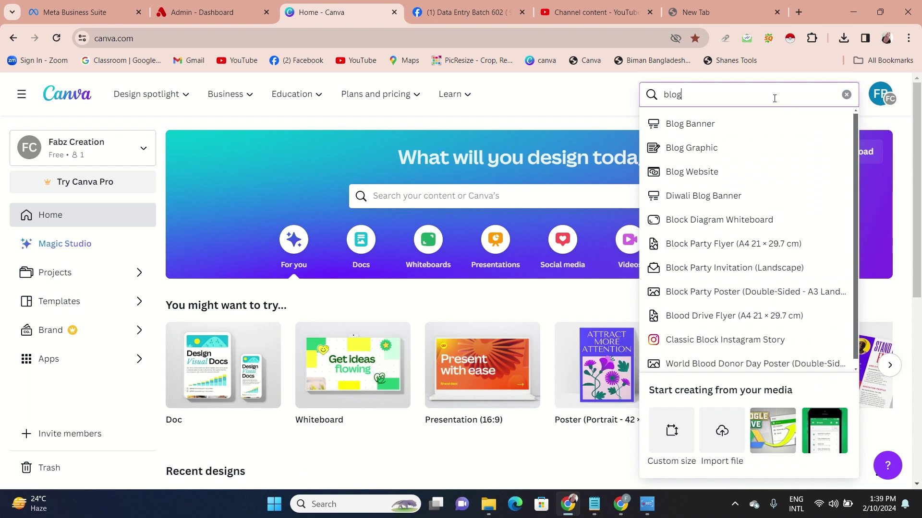
pyautogui.click(725, 173)
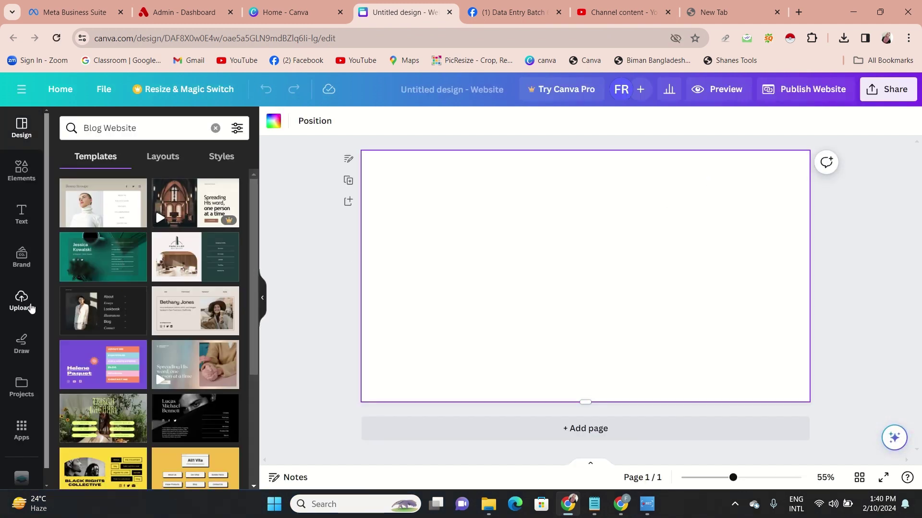
# Upload the Jhola-Gur jar image and the syrup bowl image into Canva's Uploads
pyautogui.click(21, 301)
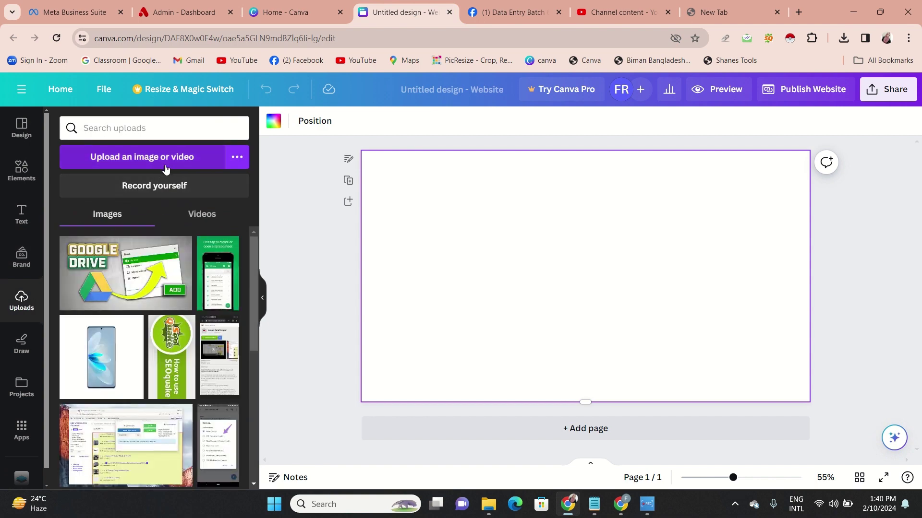
pyautogui.click(165, 165)
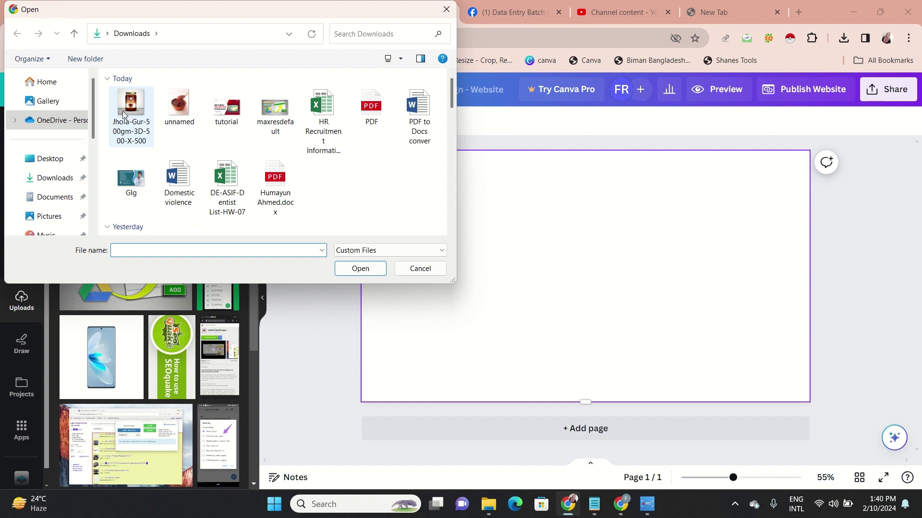
pyautogui.click(130, 112)
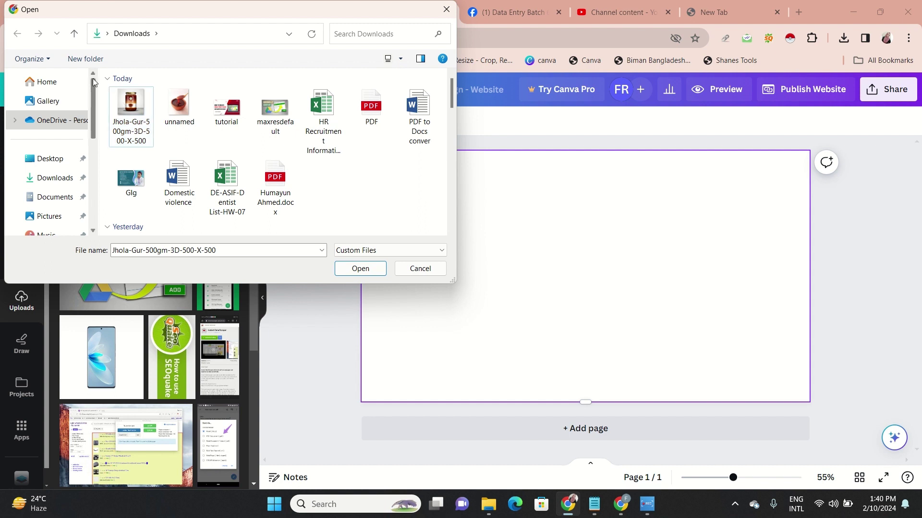
pyautogui.moveTo(110, 91); pyautogui.dragTo(247, 130)
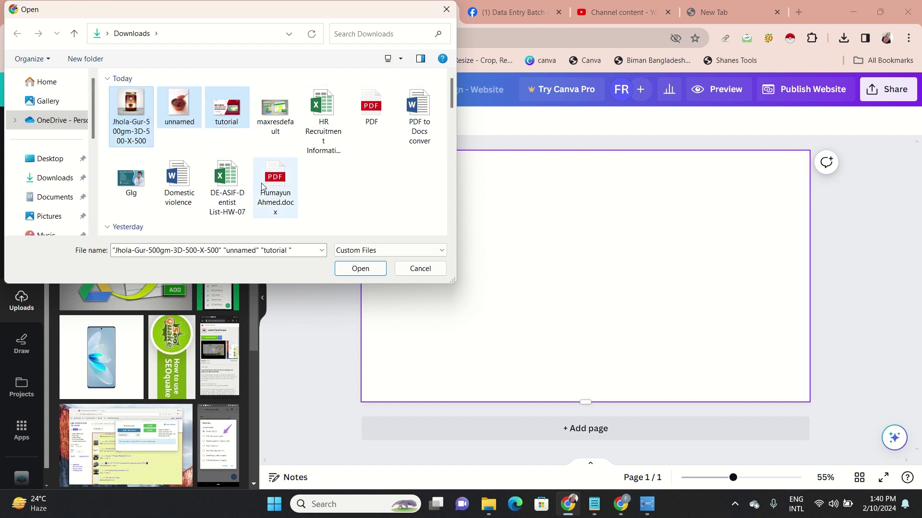
pyautogui.click(184, 151)
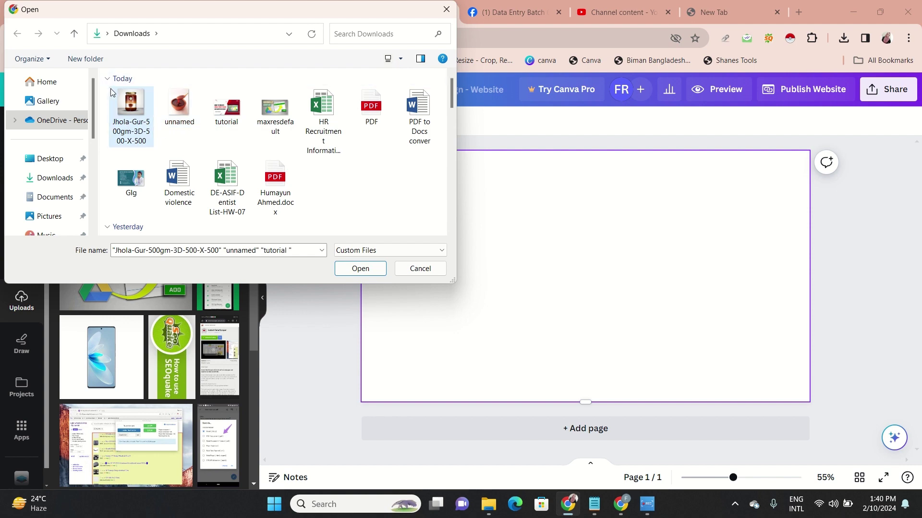
pyautogui.keyDown('ctrl'); pyautogui.click(179, 108); pyautogui.keyUp('ctrl')
pyautogui.click(379, 269)
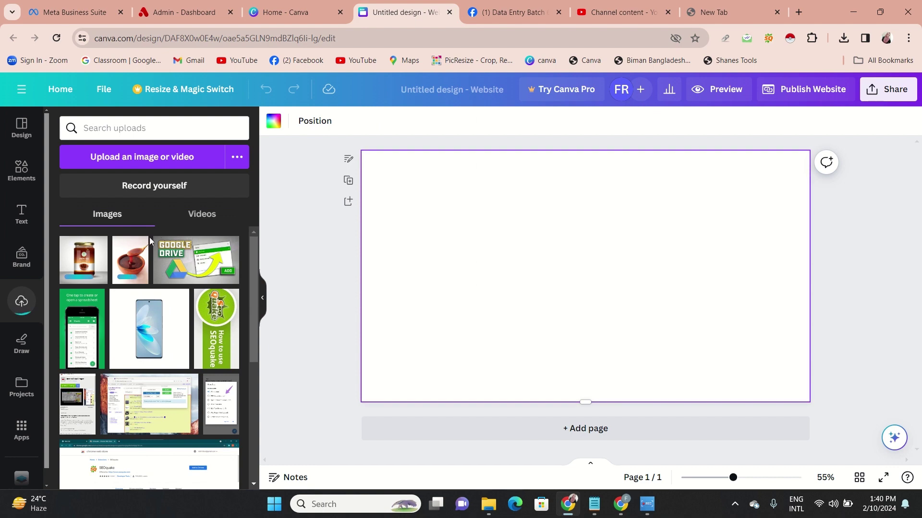
# Test-place and enlarge the jar image on the page, then delete it
pyautogui.click(99, 262)
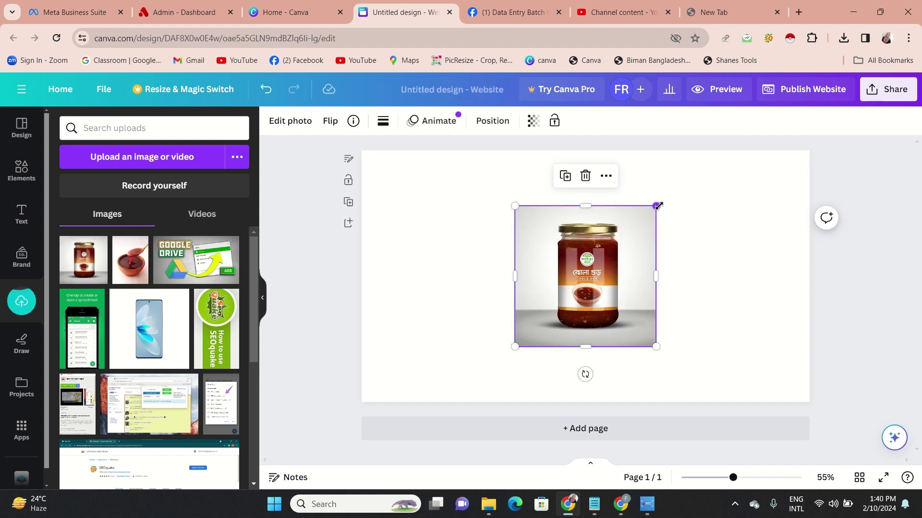
pyautogui.moveTo(658, 205); pyautogui.dragTo(674, 187)
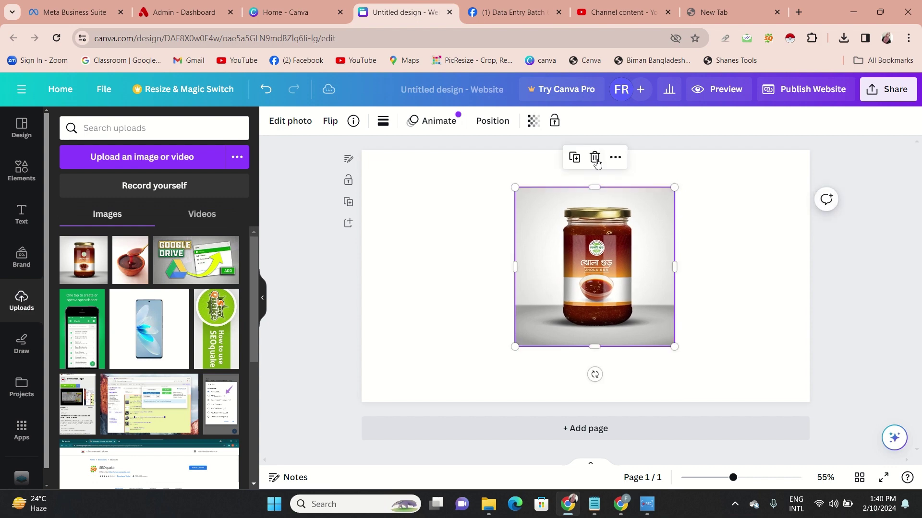
pyautogui.click(596, 159)
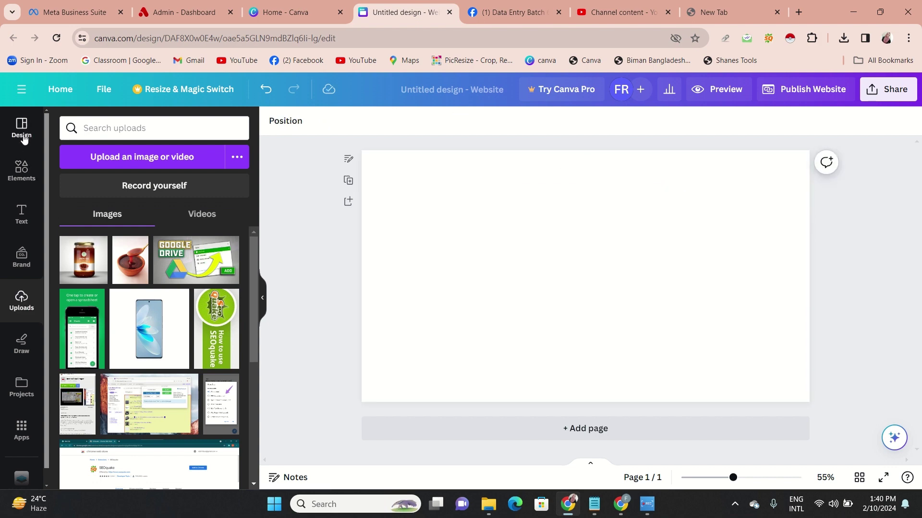
# Search Blog Website templates for 'food' and apply the yellow Ondev Apps template
pyautogui.click(21, 130)
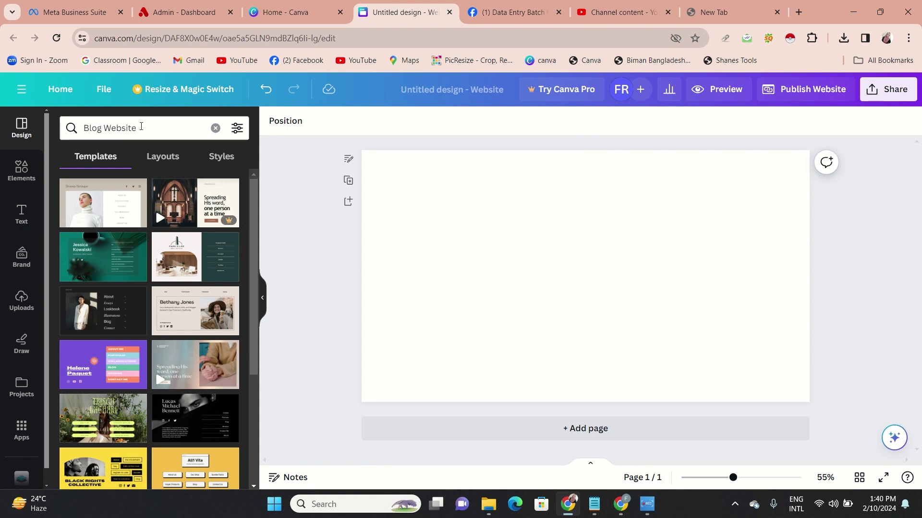
pyautogui.click(141, 126)
pyautogui.press('BackSpace')
pyautogui.press('BackSpace')
pyautogui.press('BackSpace')
pyautogui.press('BackSpace')
pyautogui.press('BackSpace')
pyautogui.press('BackSpace')
pyautogui.press('BackSpace')
pyautogui.press('BackSpace')
pyautogui.press('BackSpace')
pyautogui.press('BackSpace')
pyautogui.press('BackSpace')
pyautogui.write('food')
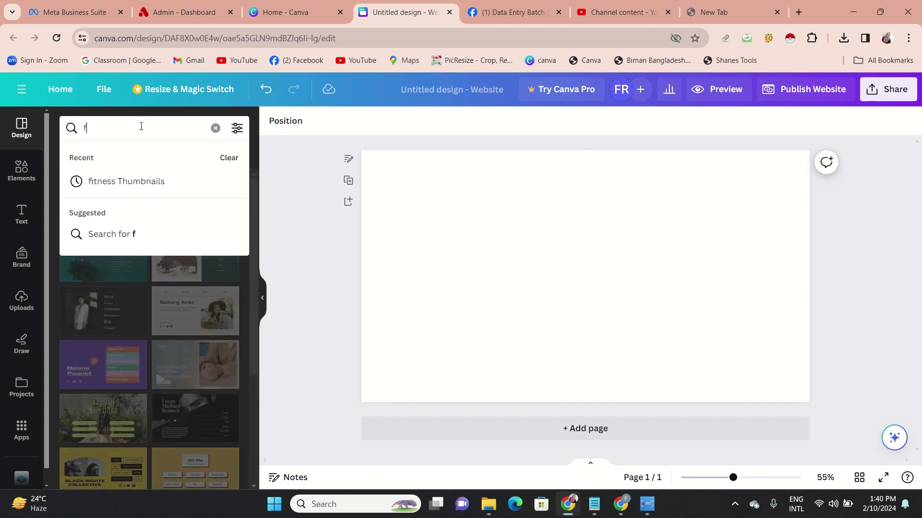
pyautogui.press('Return')
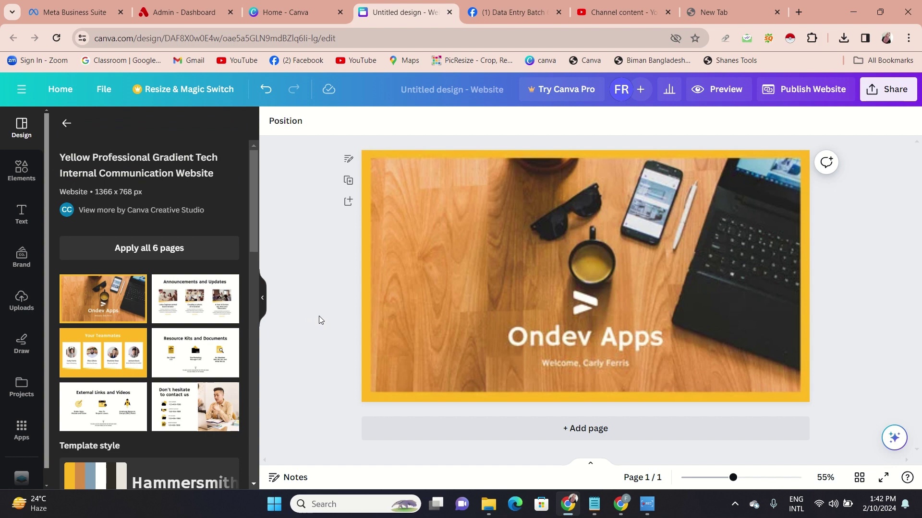
pyautogui.click(319, 316)
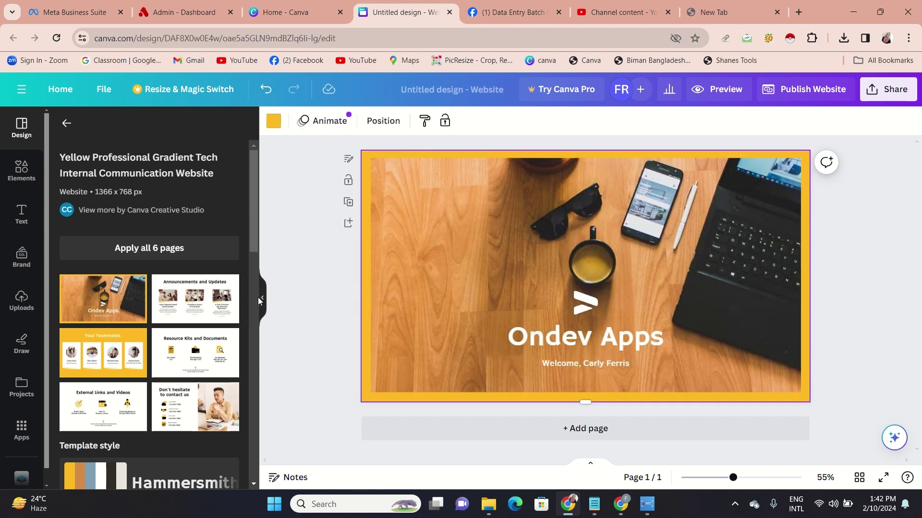
pyautogui.click(262, 298)
# Delete the template's desk and hills photos, Ondev Apps heading, welcome subtitle and logo
pyautogui.moveTo(617, 245)
pyautogui.mouseDown()
pyautogui.moveTo(615, 291)
pyautogui.moveTo(613, 253)
pyautogui.mouseUp()
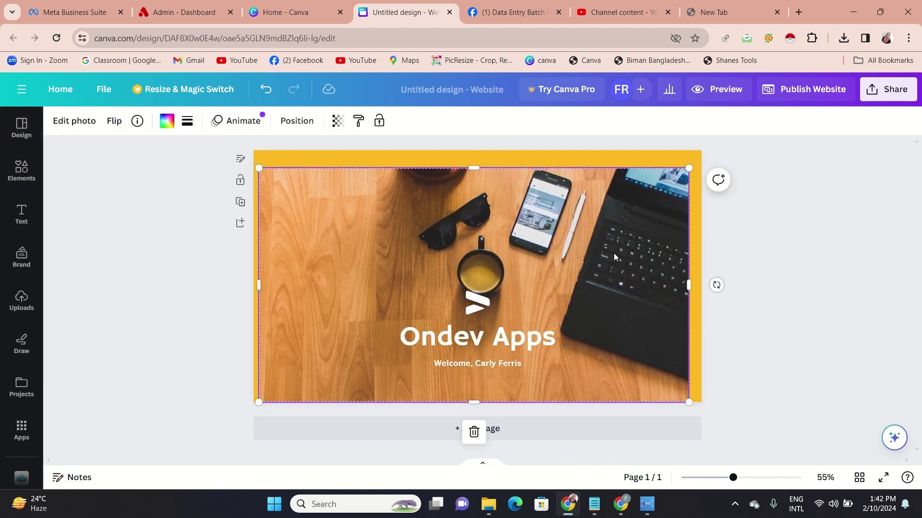
pyautogui.click(474, 431)
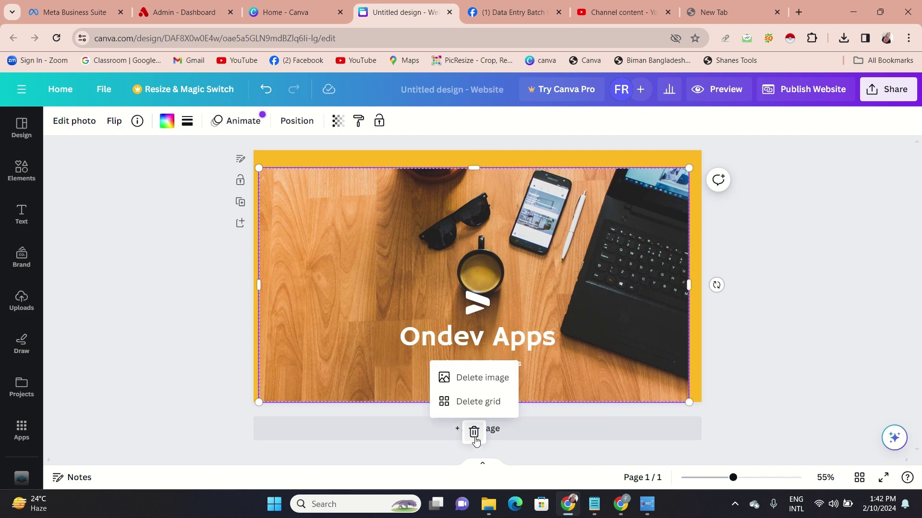
pyautogui.click(491, 383)
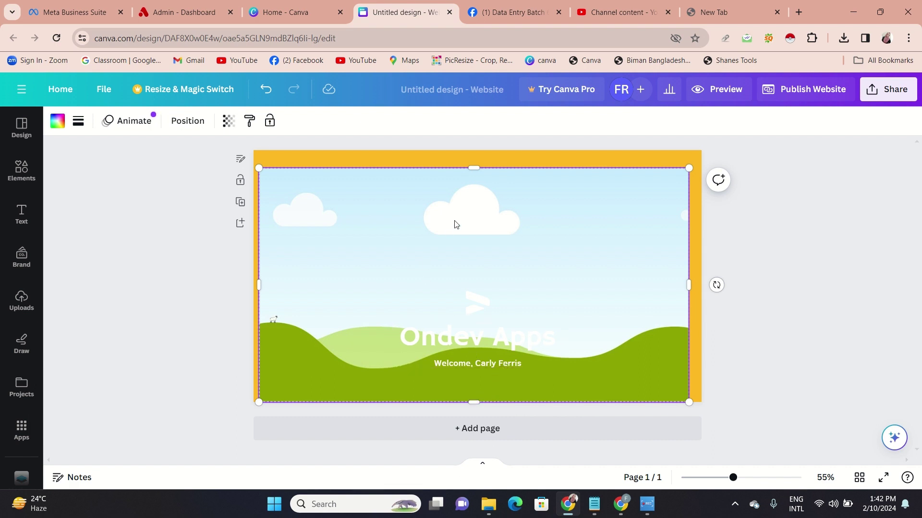
pyautogui.press('Delete')
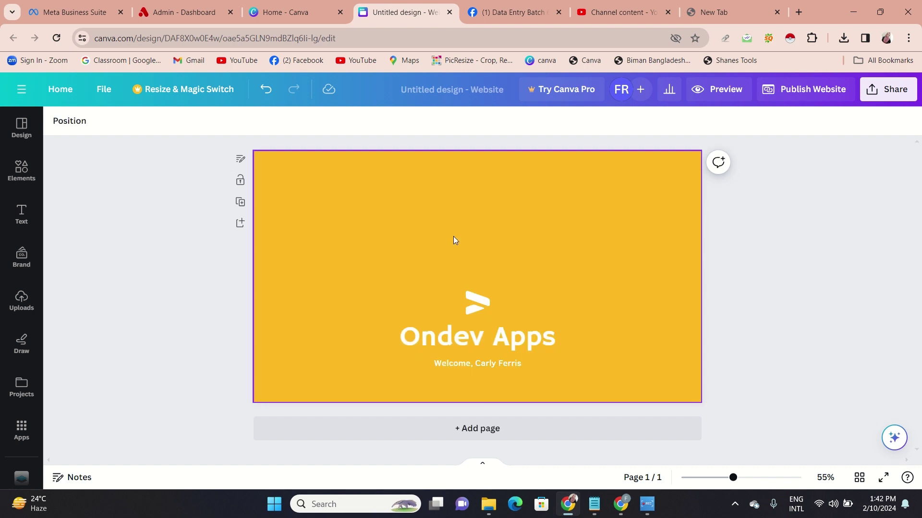
pyautogui.click(490, 350)
pyautogui.press('Delete')
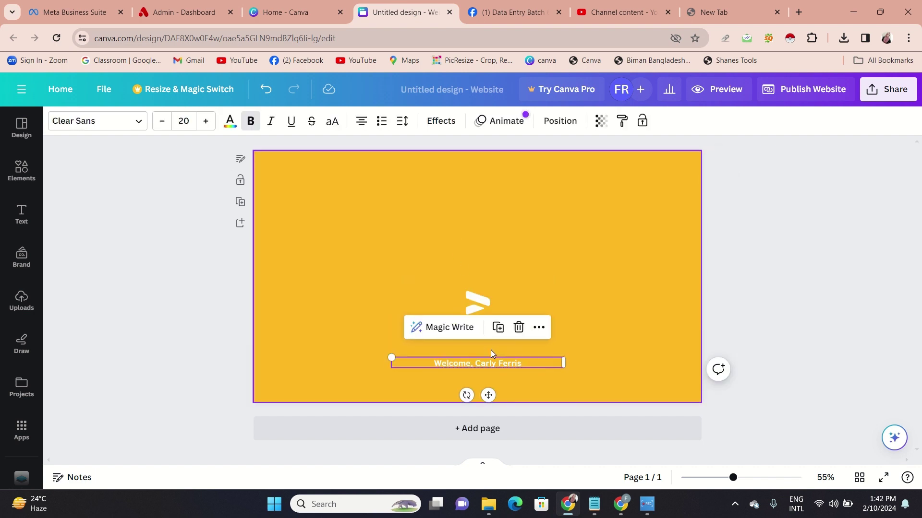
pyautogui.click(519, 328)
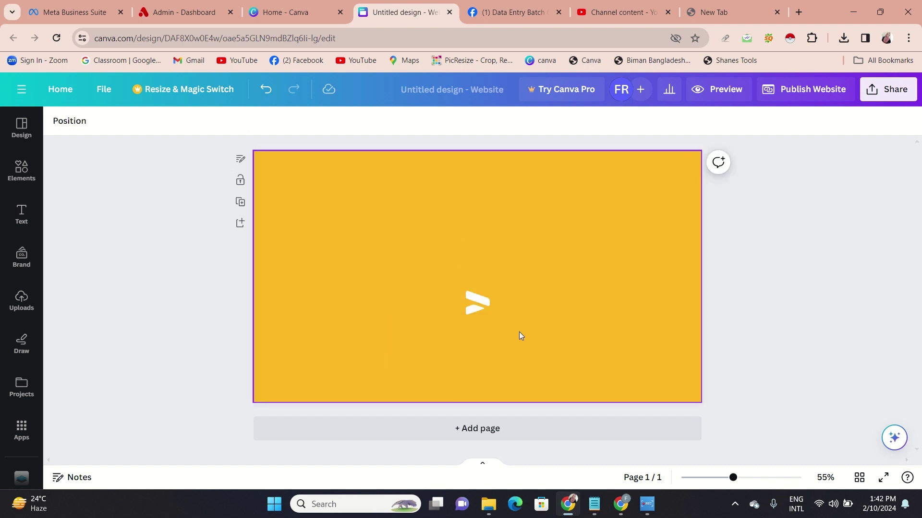
pyautogui.click(482, 301)
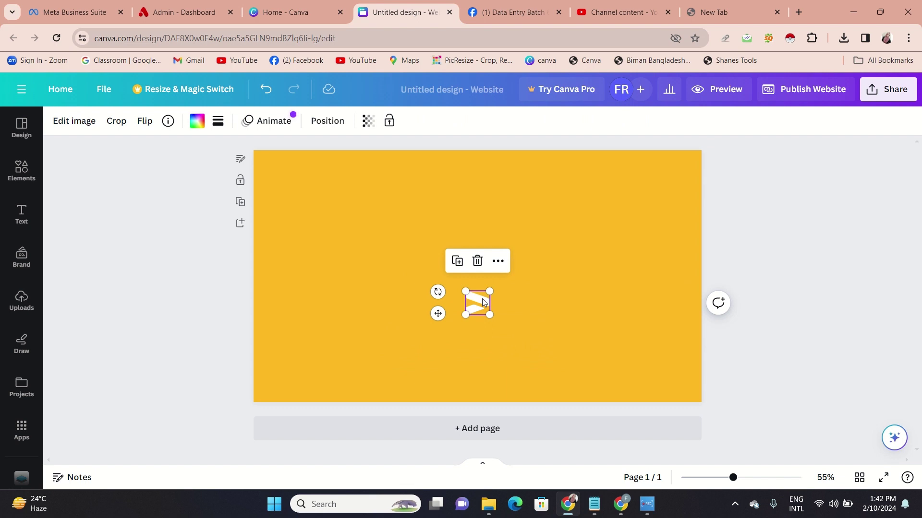
pyautogui.press('Delete')
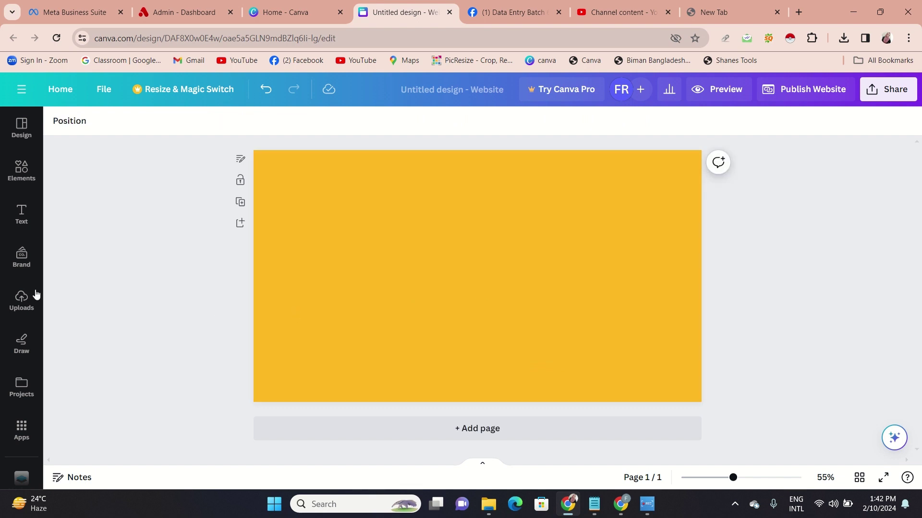
pyautogui.click(14, 310)
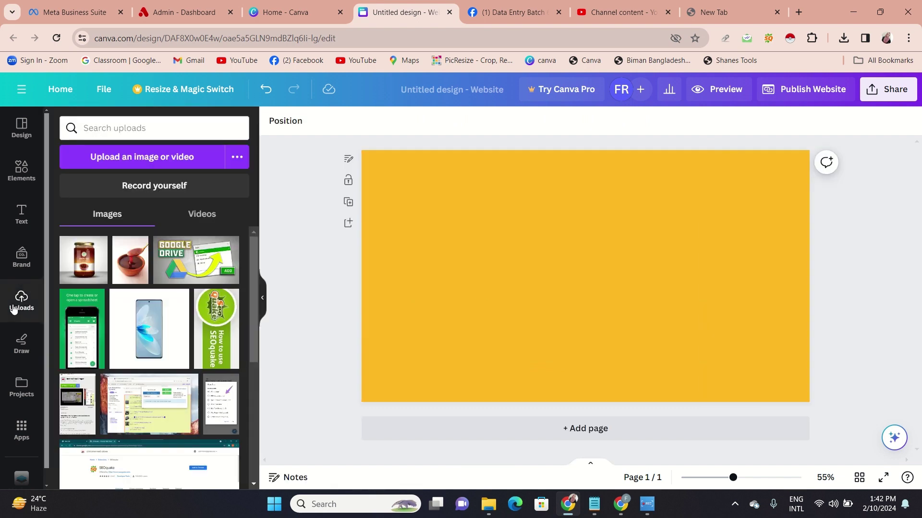
pyautogui.click(71, 273)
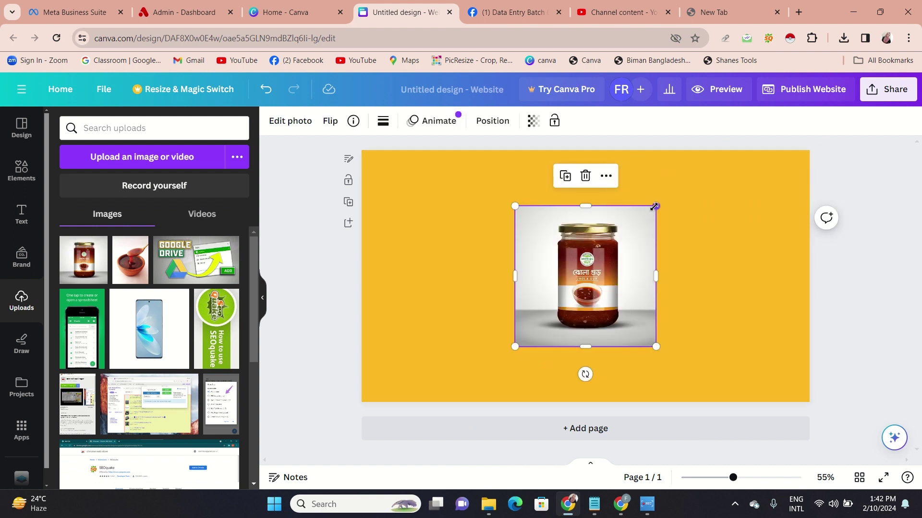
pyautogui.moveTo(656, 207); pyautogui.dragTo(686, 176)
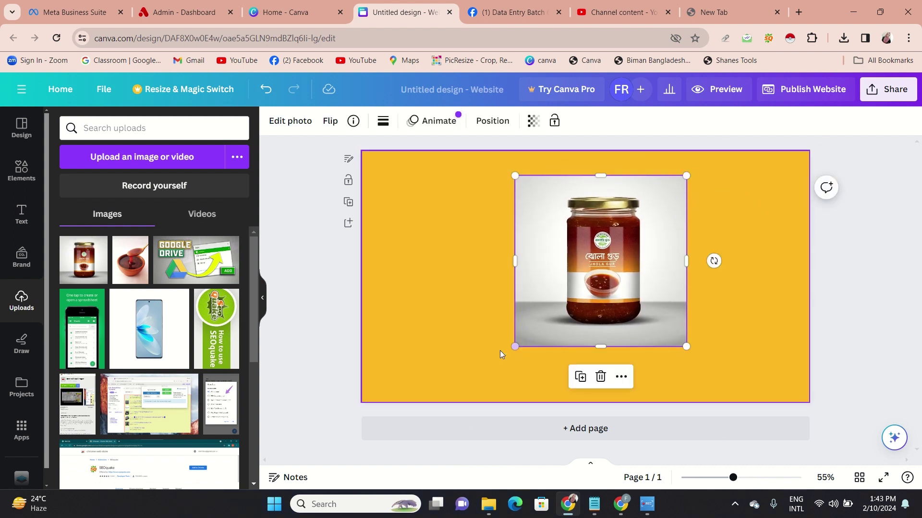
pyautogui.moveTo(515, 345); pyautogui.dragTo(492, 373)
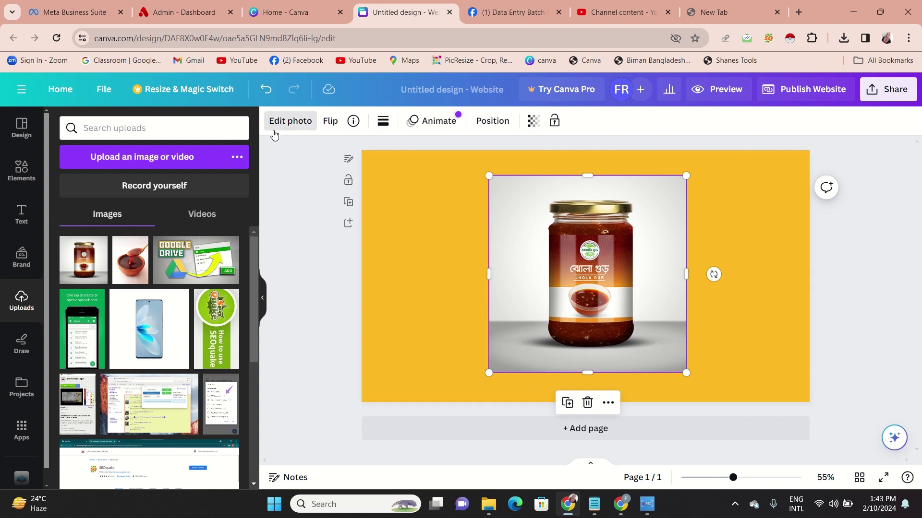
pyautogui.click(290, 121)
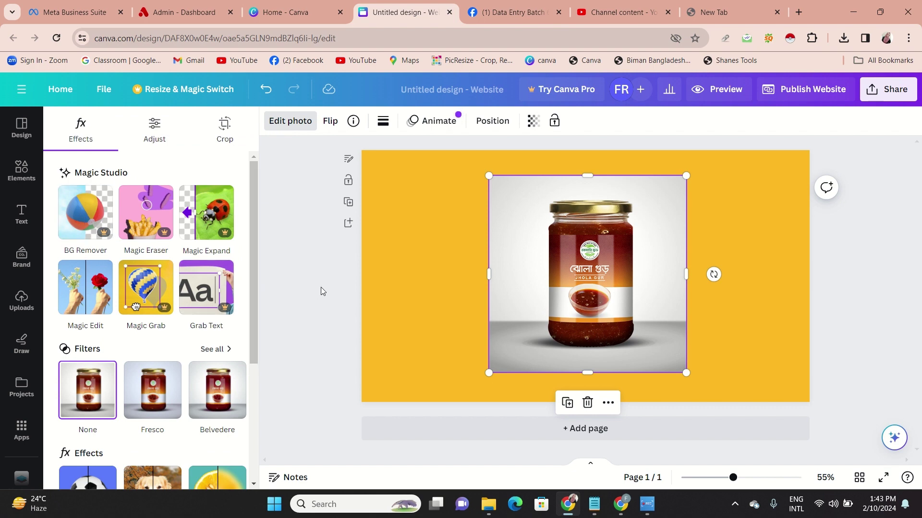
pyautogui.press('Escape')
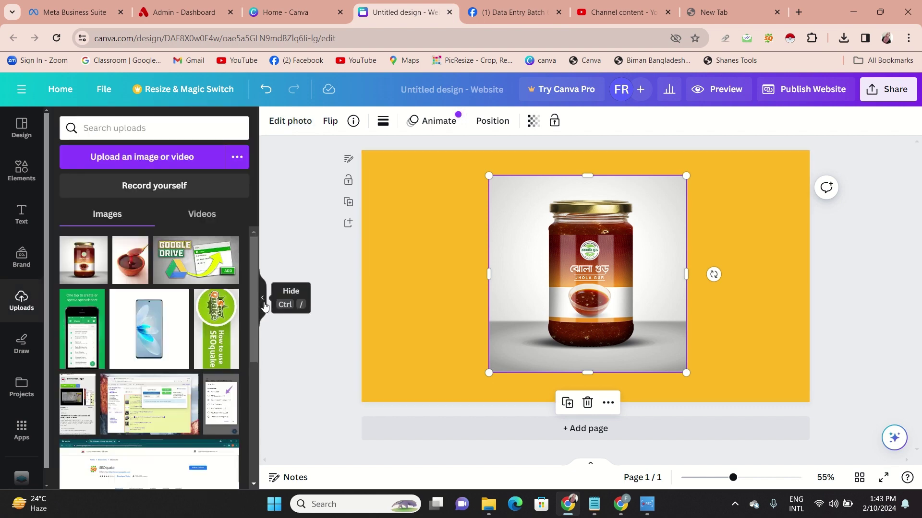
pyautogui.click(263, 301)
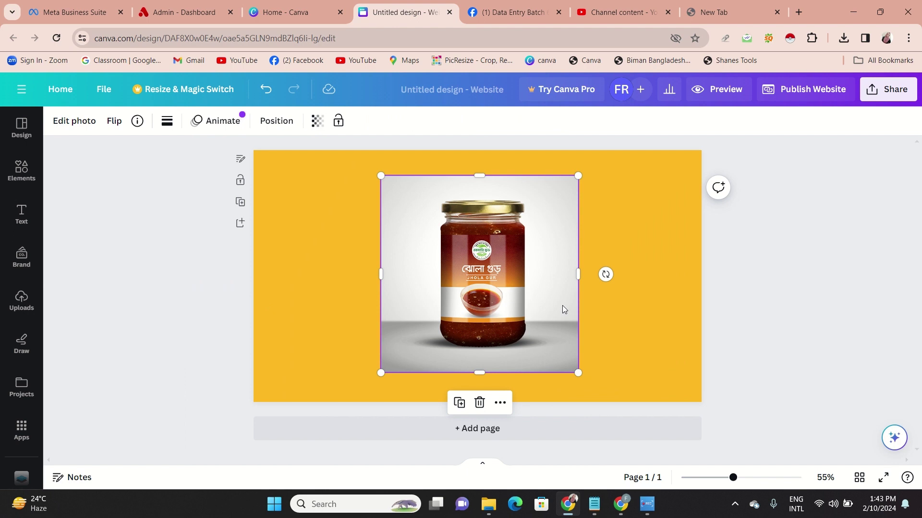
pyautogui.click(481, 410)
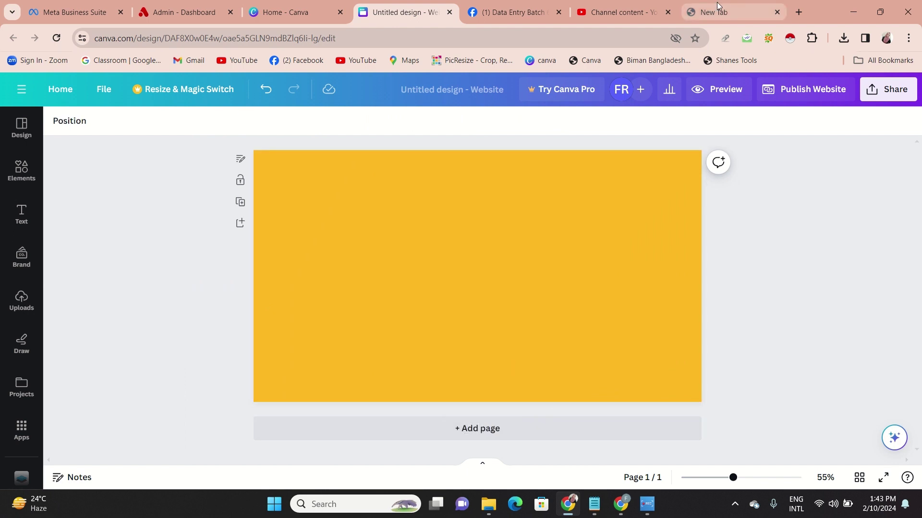
# Upload the Jhola-Gur jar photo to remove.bg and download Jhola-Gur-500gm-3D-500-X-500-removebg-preview.png
pyautogui.click(715, 5)
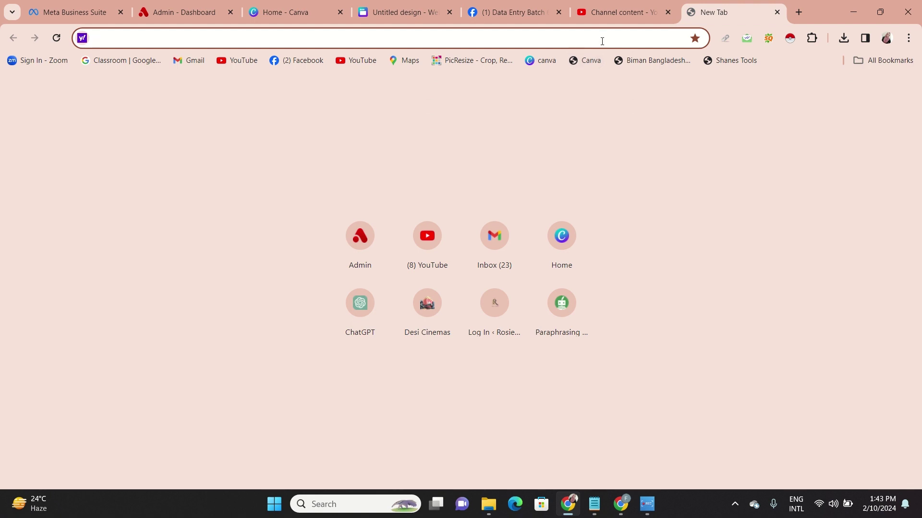
pyautogui.write('remove.bg')
pyautogui.press('Return')
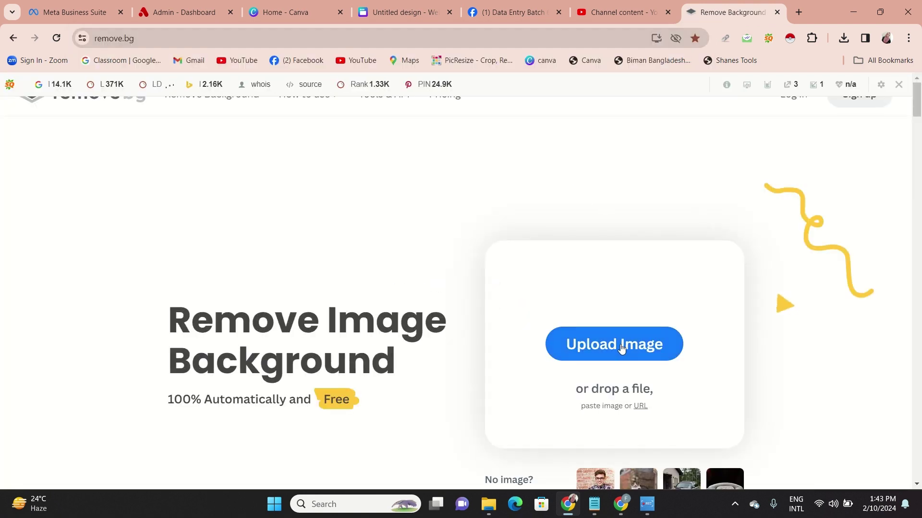
pyautogui.click(621, 345)
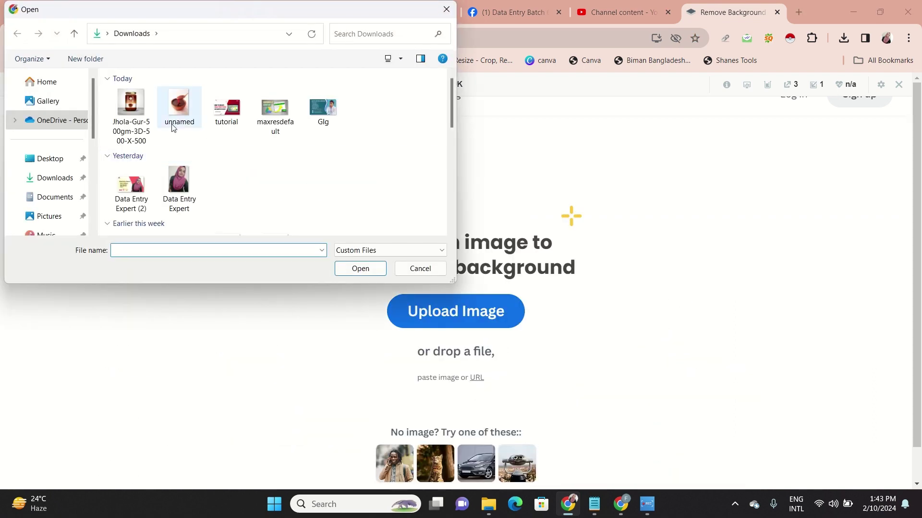
pyautogui.click(140, 114)
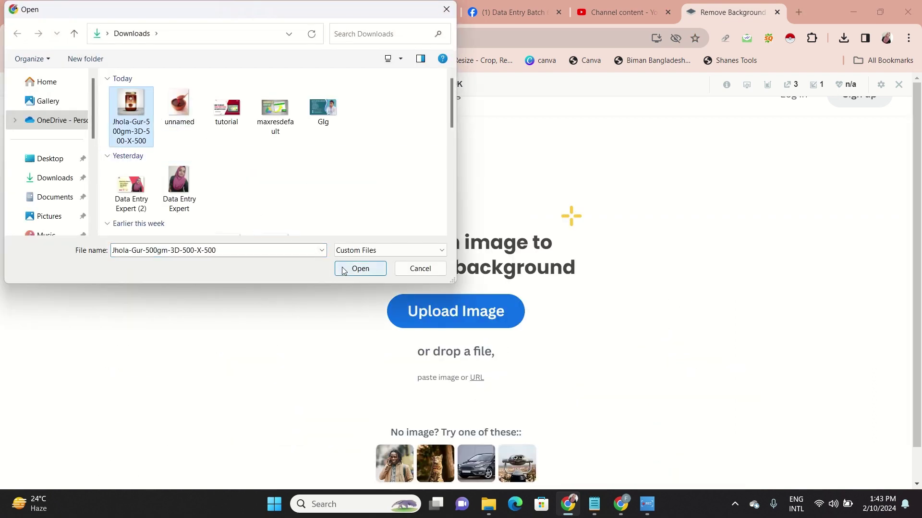
pyautogui.click(344, 271)
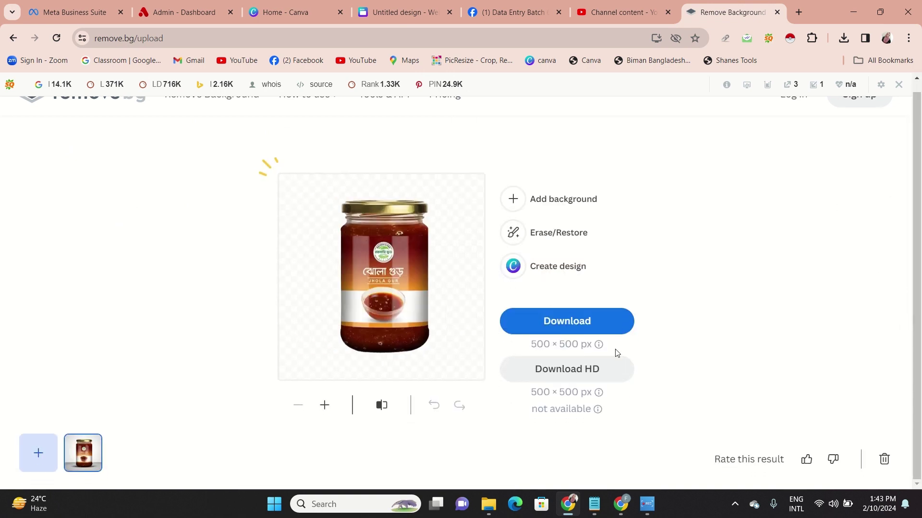
pyautogui.click(573, 325)
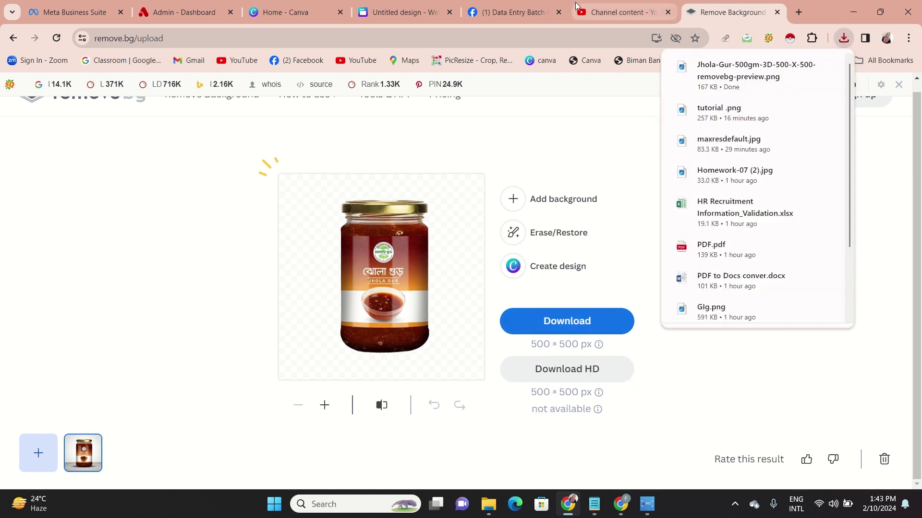
pyautogui.click(408, 10)
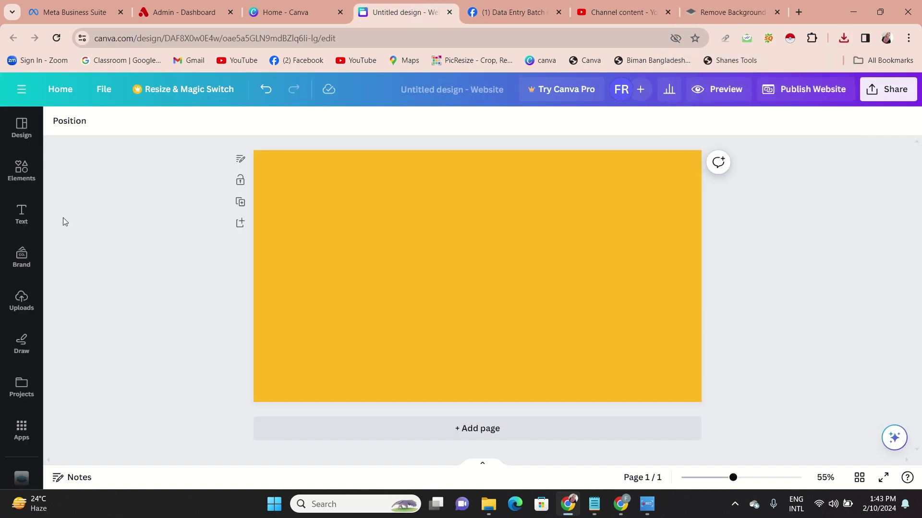
# Upload the background-removed Jhola Gur jar image and add it to the page
pyautogui.click(27, 309)
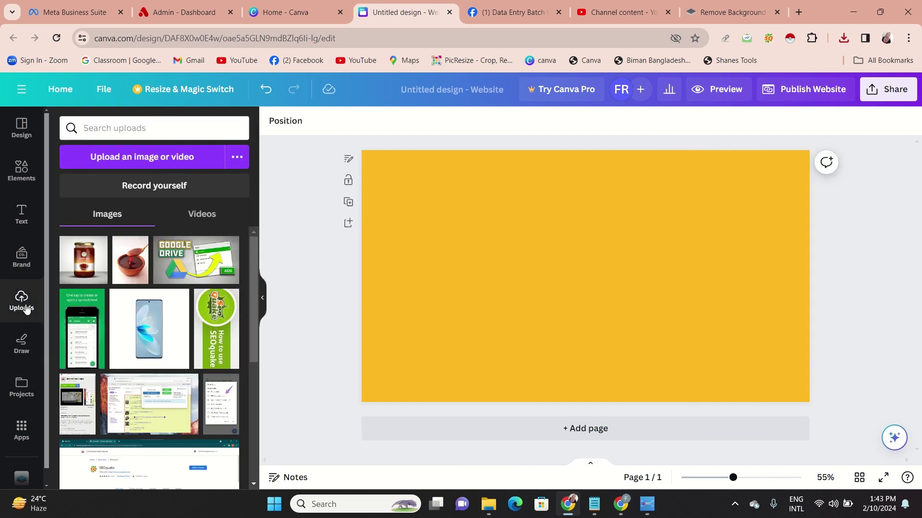
pyautogui.click(164, 153)
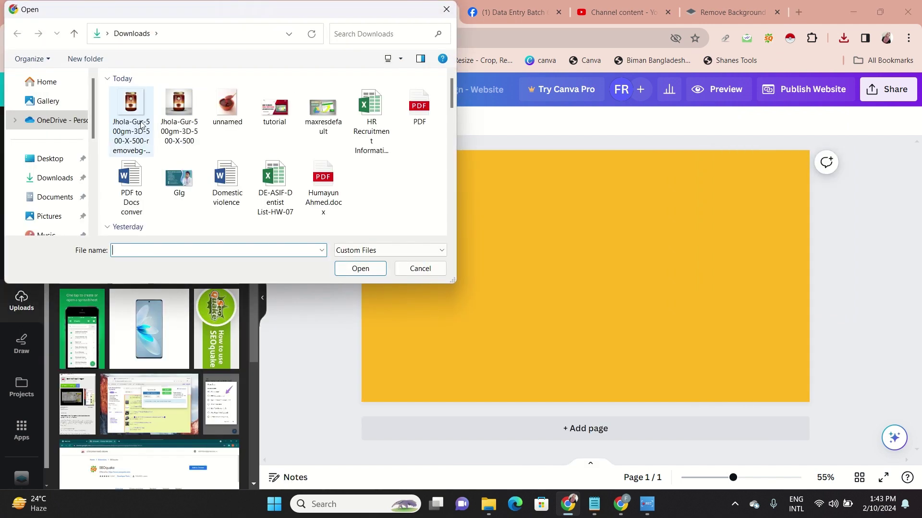
pyautogui.click(140, 126)
pyautogui.click(354, 272)
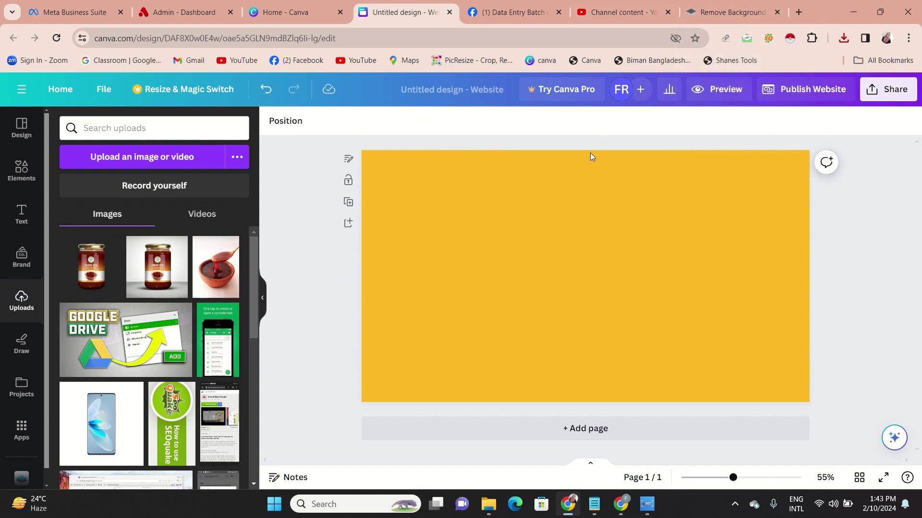
pyautogui.click(91, 264)
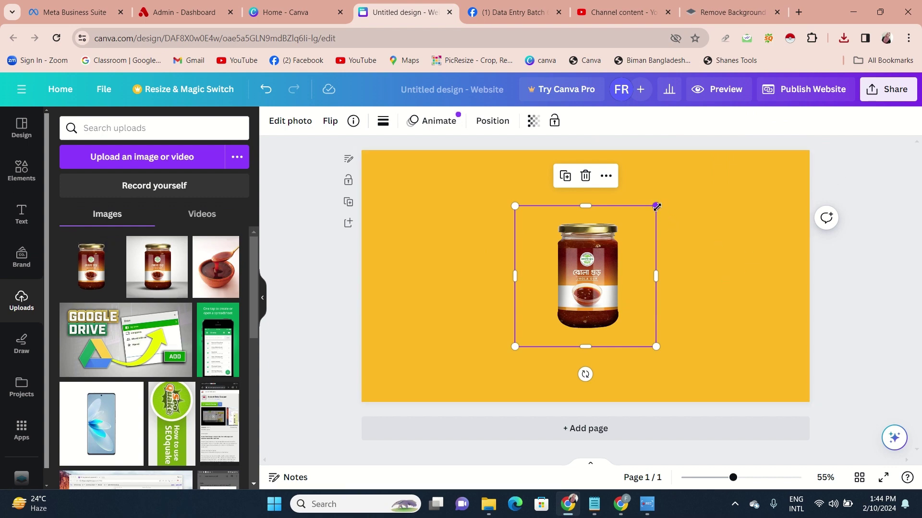
# Enlarge the jar to about 626 × 626 px and centre it on the yellow page
pyautogui.moveTo(656, 206); pyautogui.dragTo(690, 172)
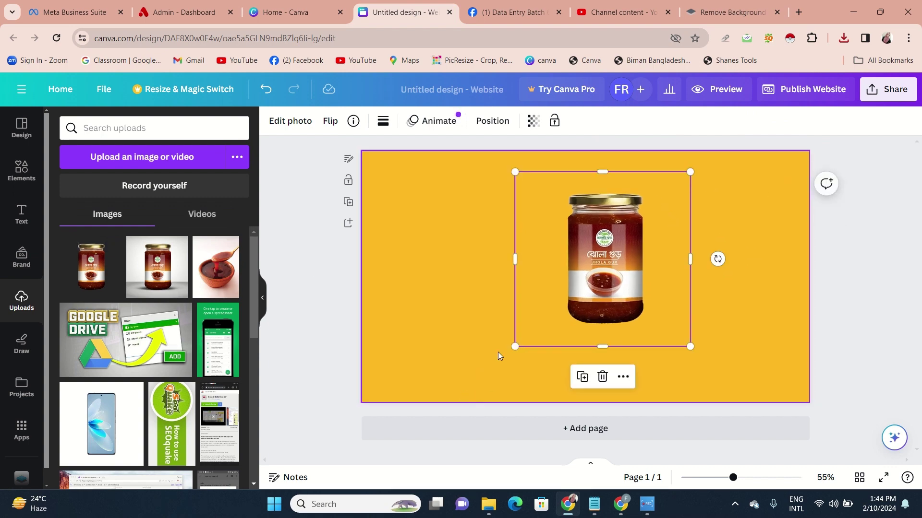
pyautogui.moveTo(515, 346); pyautogui.dragTo(480, 368)
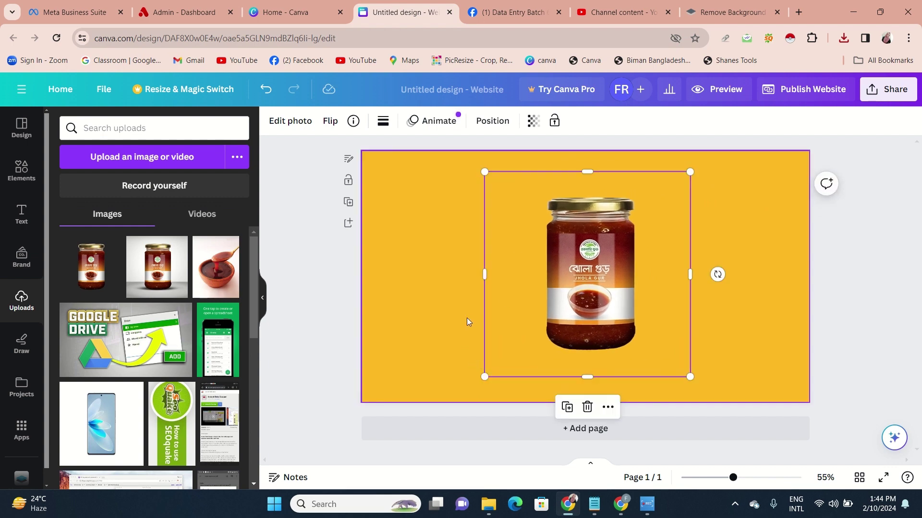
pyautogui.click(262, 302)
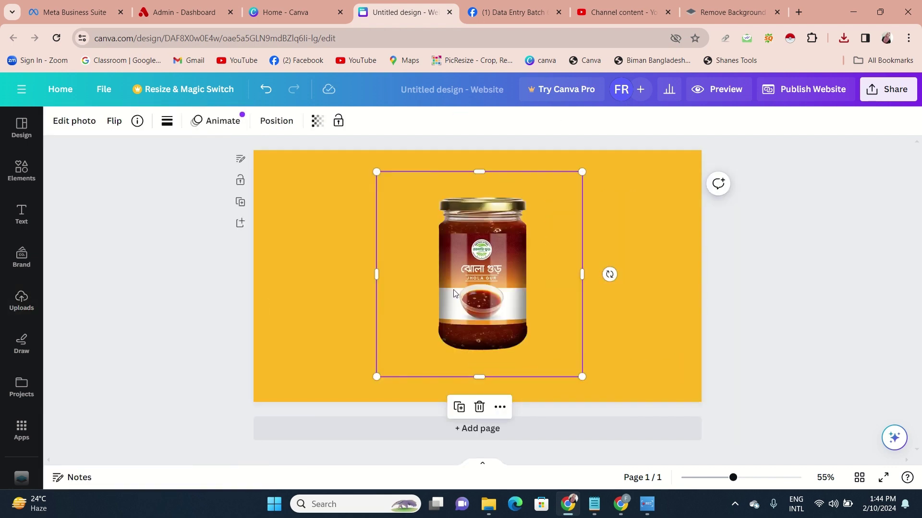
pyautogui.moveTo(473, 283); pyautogui.dragTo(472, 270)
pyautogui.click(189, 313)
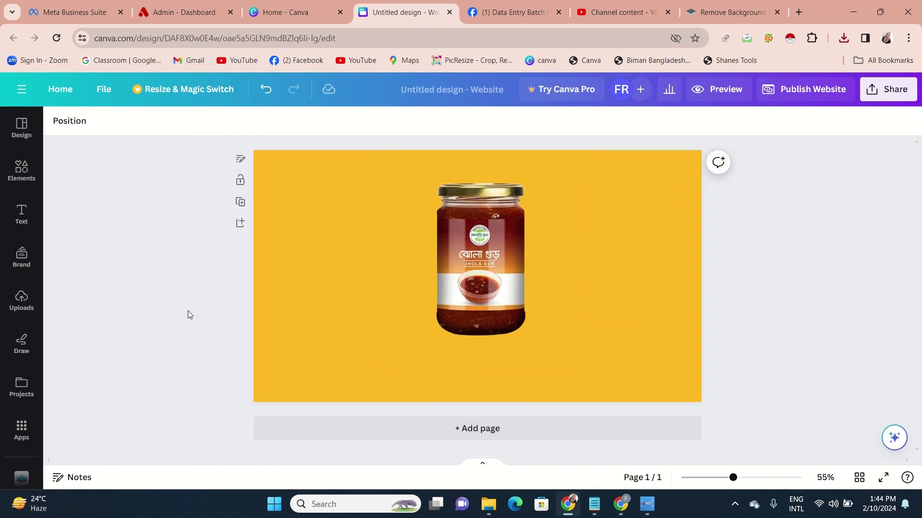
# Add the pink blob gradient graphic and move it down over the jar
pyautogui.click(22, 171)
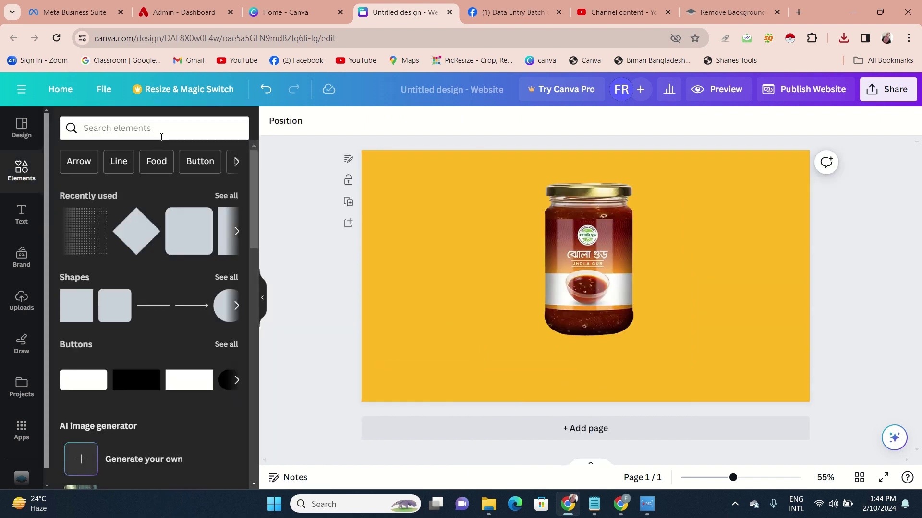
pyautogui.click(190, 130)
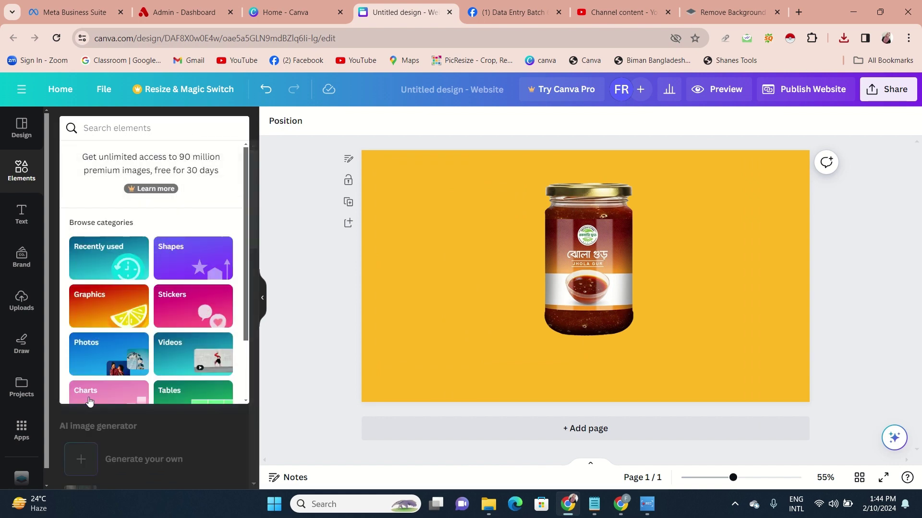
pyautogui.click(116, 308)
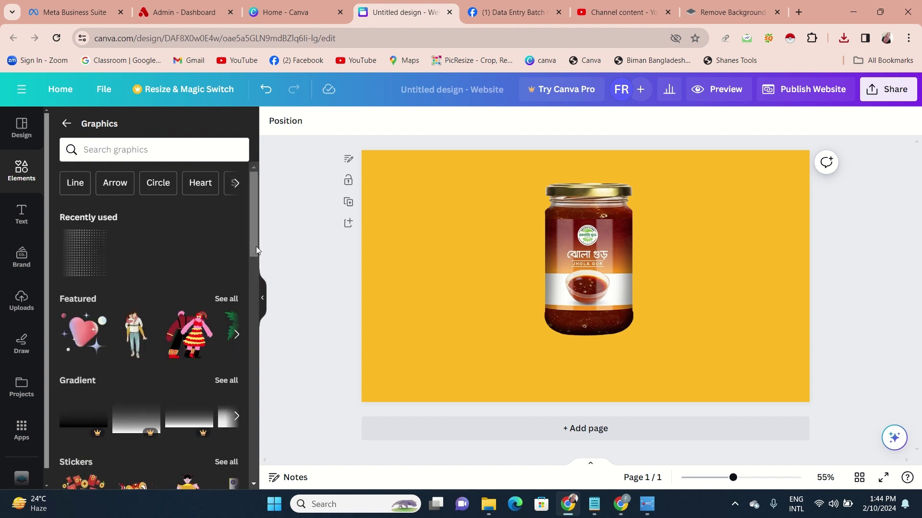
pyautogui.click(233, 380)
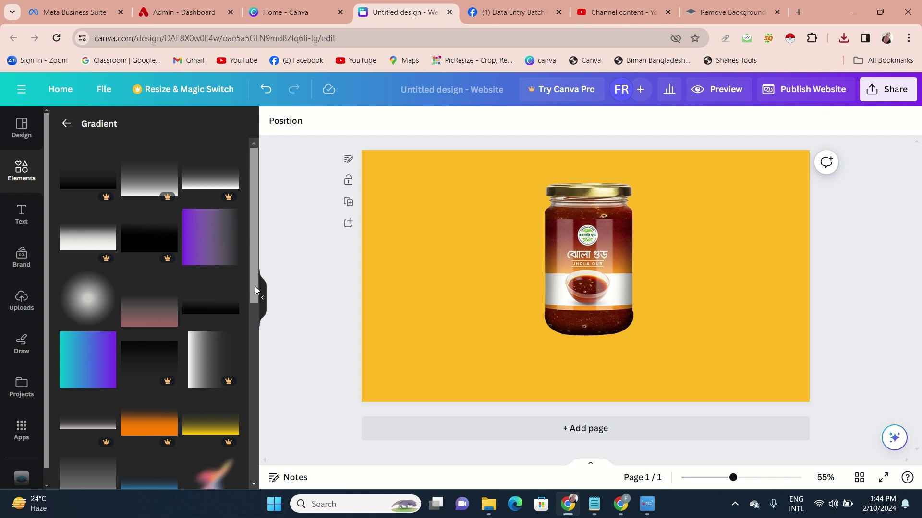
pyautogui.moveTo(255, 286); pyautogui.dragTo(253, 435)
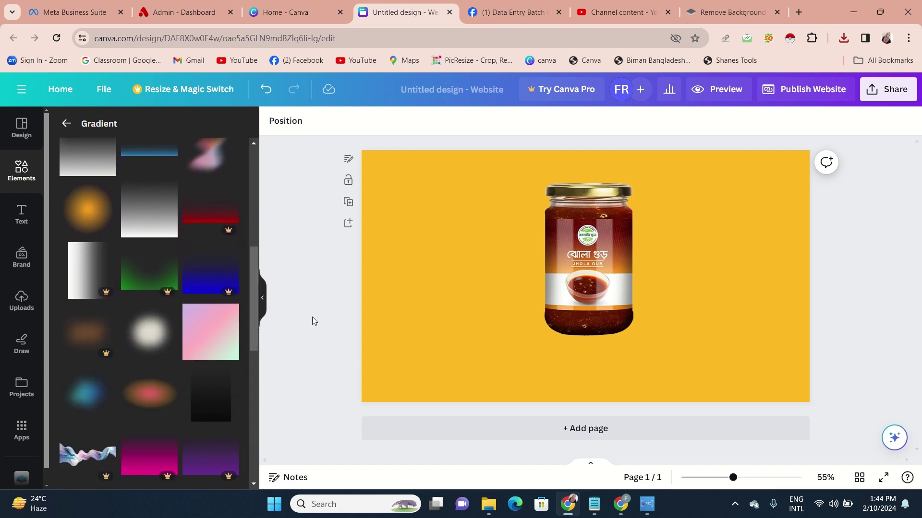
pyautogui.click(144, 398)
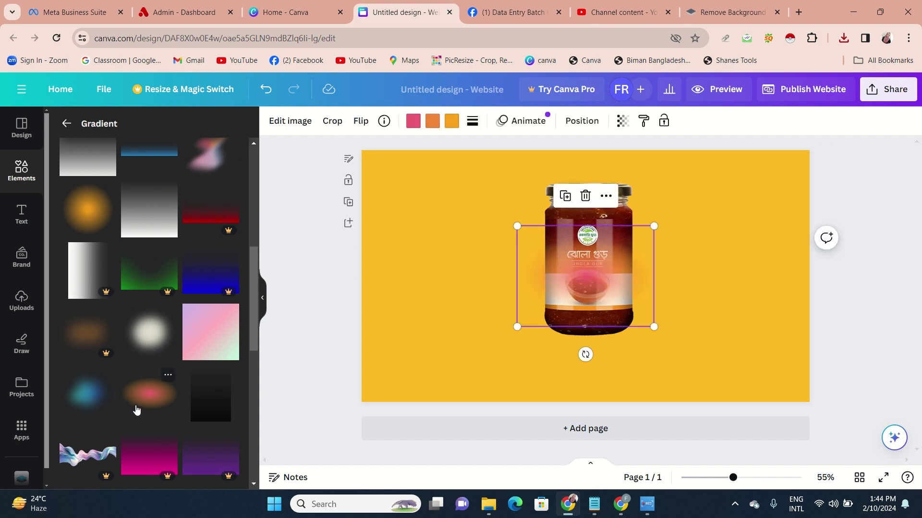
pyautogui.moveTo(566, 325); pyautogui.dragTo(558, 407)
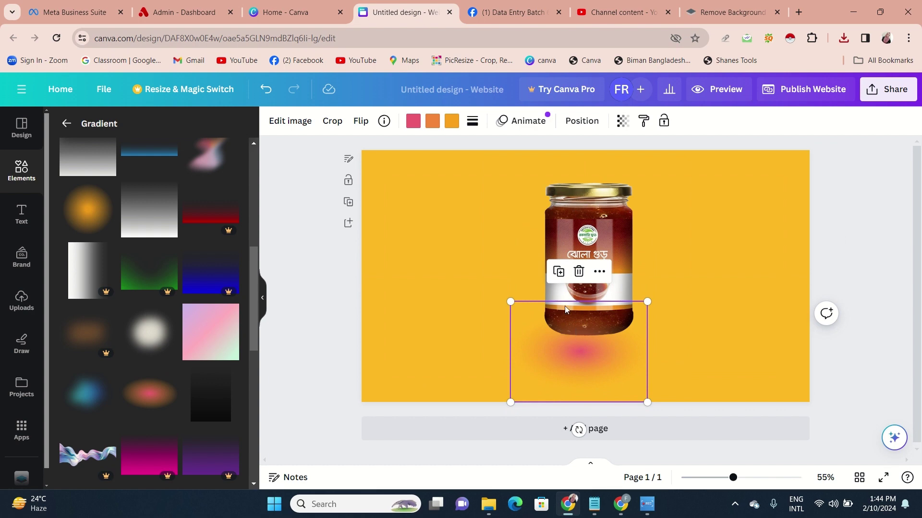
# Send the gradient behind the jar and enlarge it to about 647 × 478 px
pyautogui.click(596, 272)
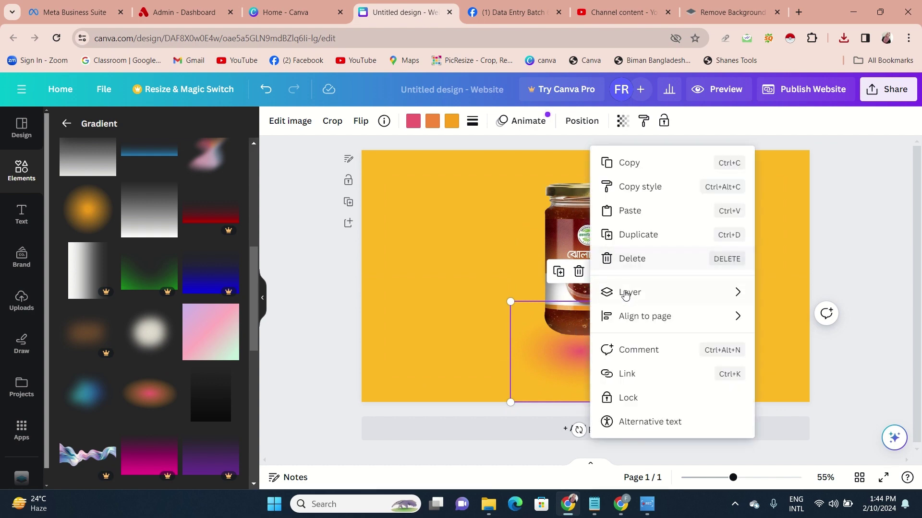
pyautogui.moveTo(627, 297)
pyautogui.click(543, 340)
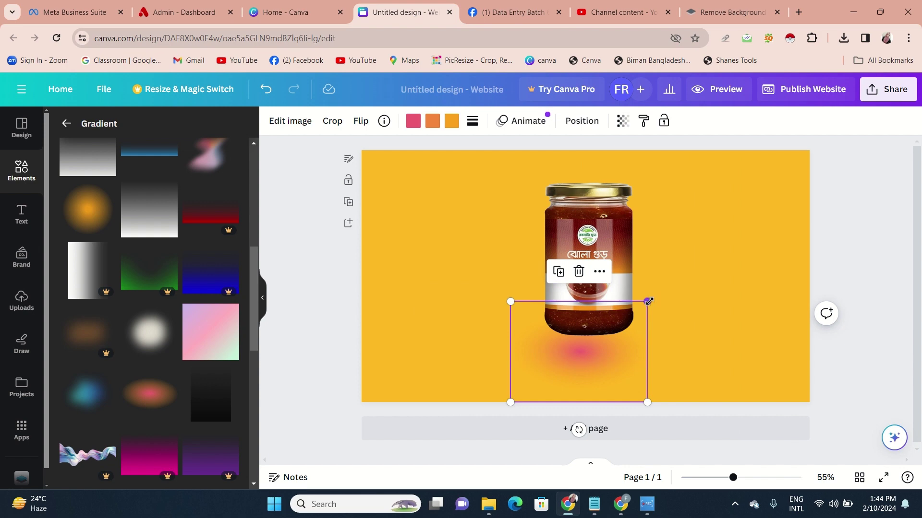
pyautogui.moveTo(648, 302); pyautogui.dragTo(696, 266)
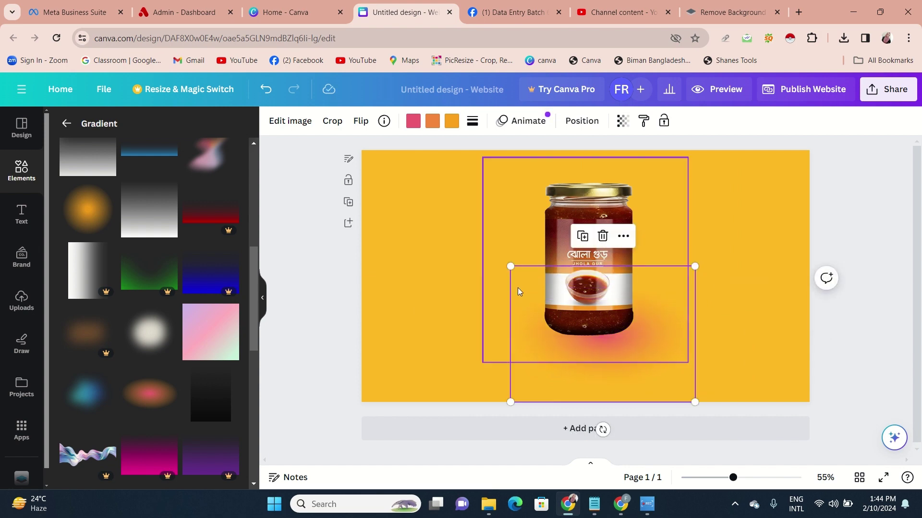
pyautogui.moveTo(510, 266); pyautogui.dragTo(450, 275)
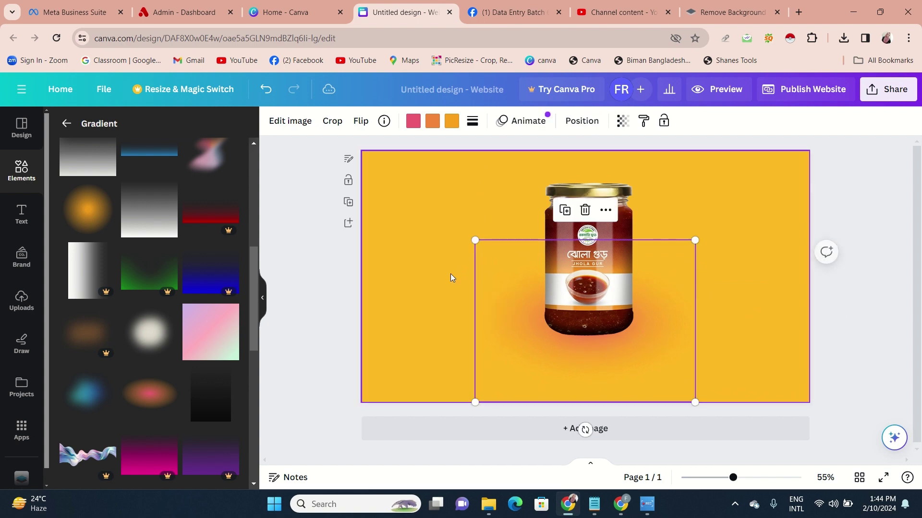
pyautogui.click(296, 303)
pyautogui.click(263, 307)
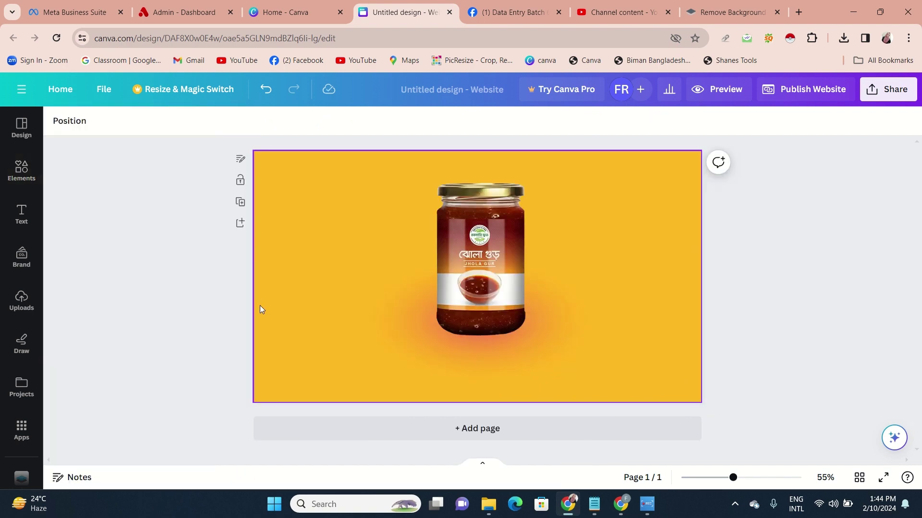
# Shift the jar right of centre and move the glow down under it
pyautogui.moveTo(528, 335); pyautogui.dragTo(493, 301)
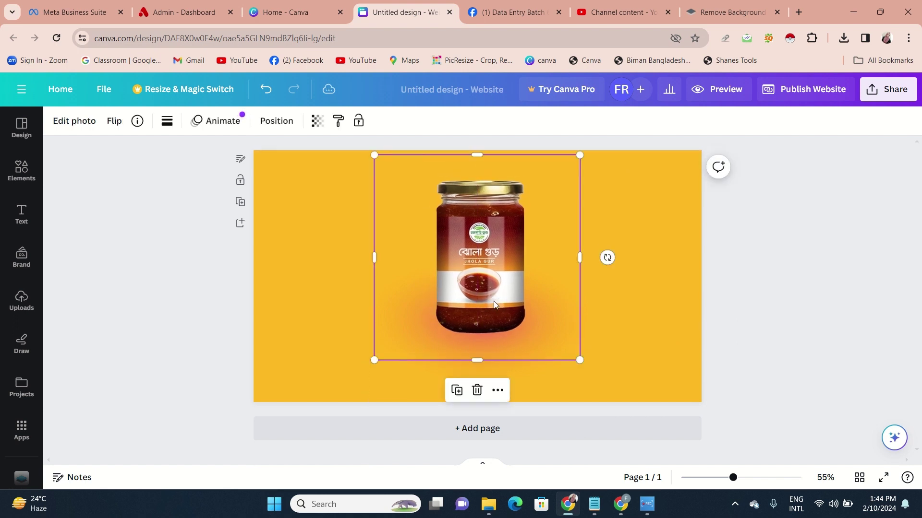
pyautogui.click(802, 296)
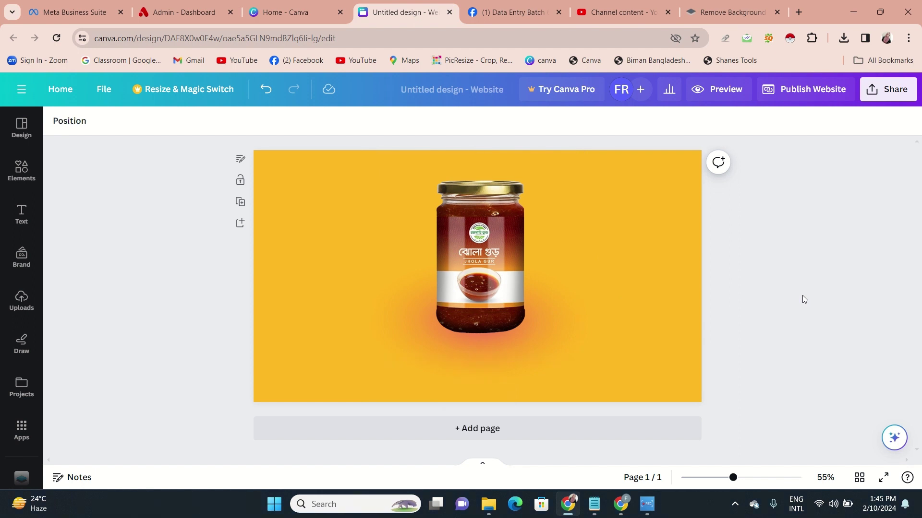
pyautogui.click(475, 257)
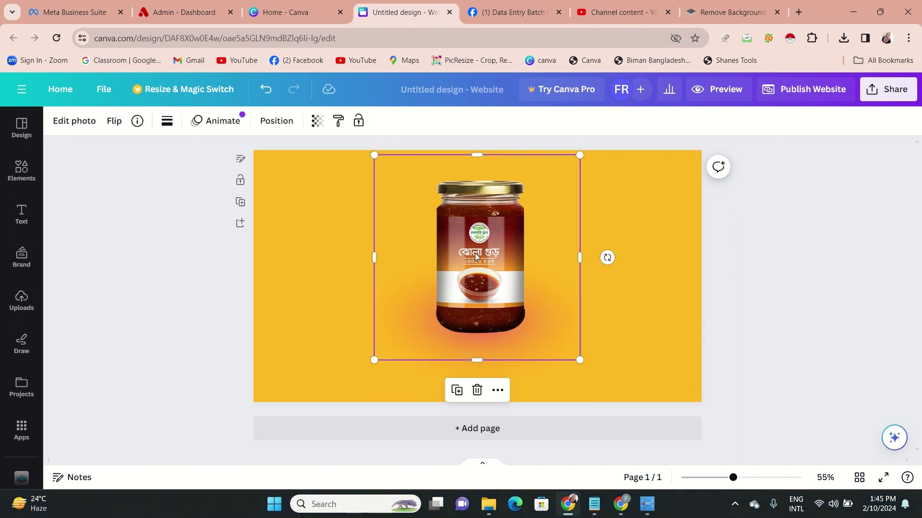
pyautogui.click(182, 274)
pyautogui.moveTo(454, 271); pyautogui.dragTo(497, 286)
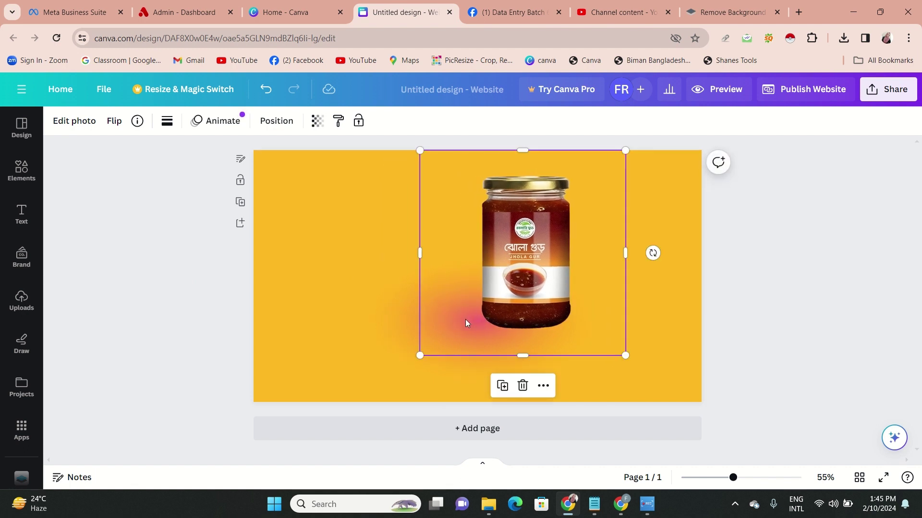
pyautogui.click(399, 338)
pyautogui.moveTo(401, 339); pyautogui.dragTo(448, 352)
# Recolour the glow dark brown from the jar photo, resize it, and recentre the jar over it
pyautogui.click(197, 121)
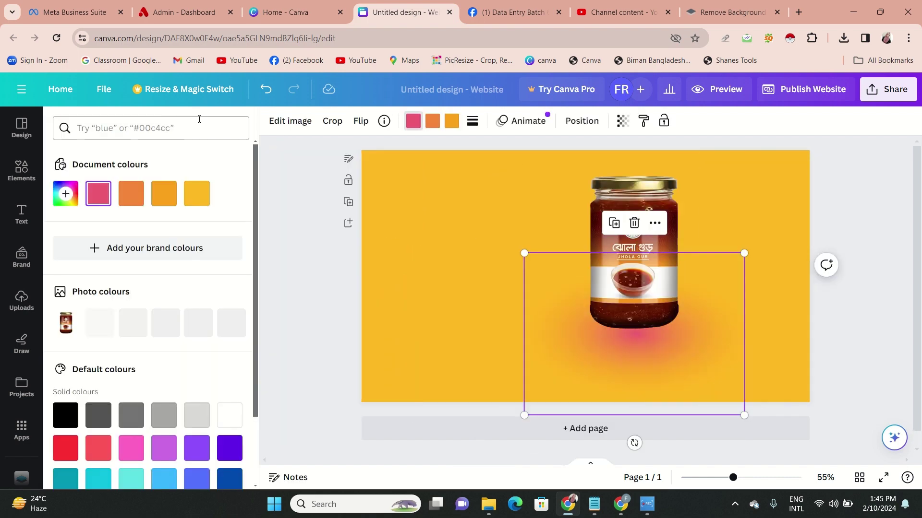
pyautogui.click(101, 329)
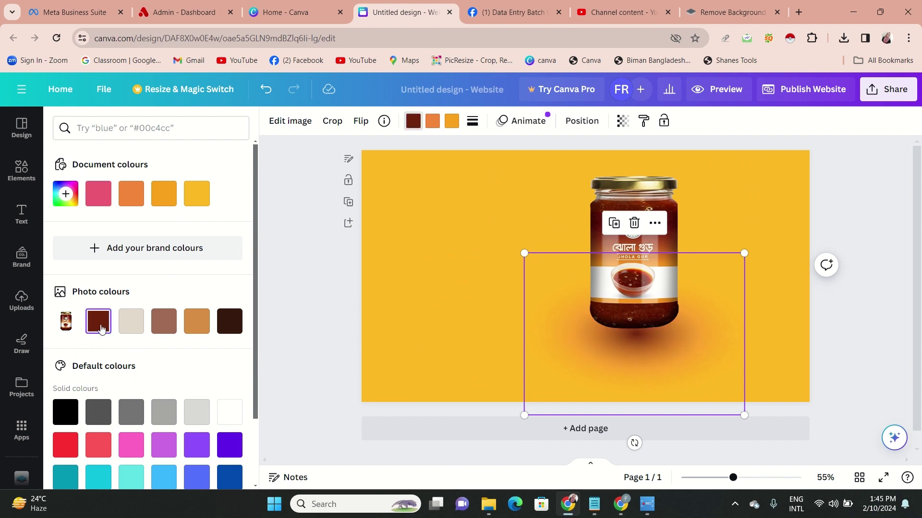
pyautogui.press('Escape')
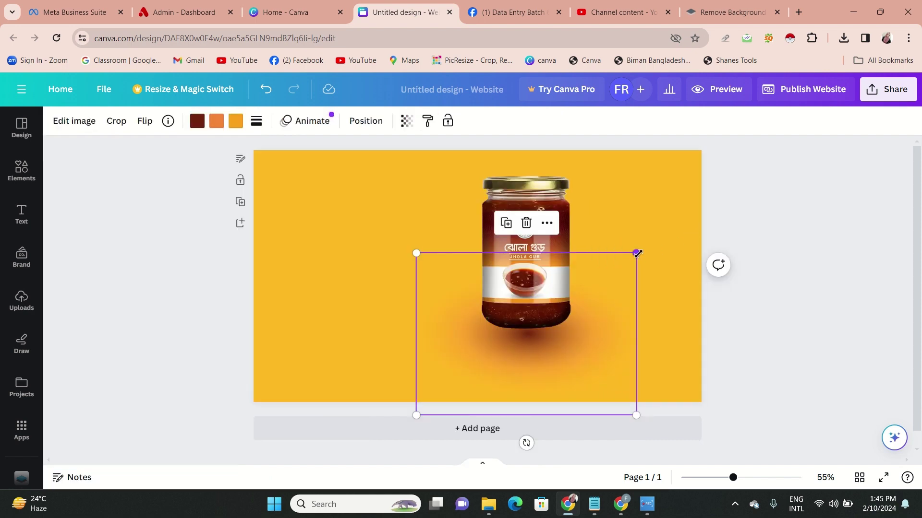
pyautogui.moveTo(637, 254); pyautogui.dragTo(638, 250)
pyautogui.click(785, 195)
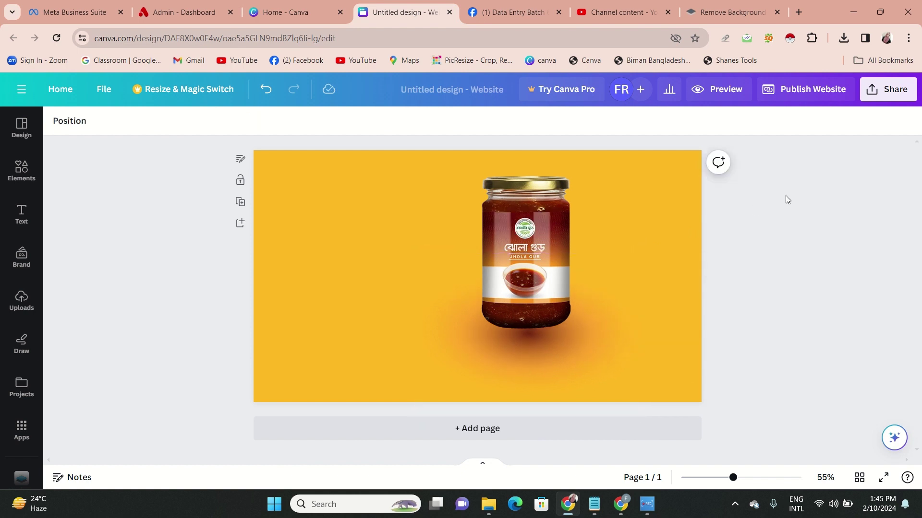
pyautogui.click(519, 277)
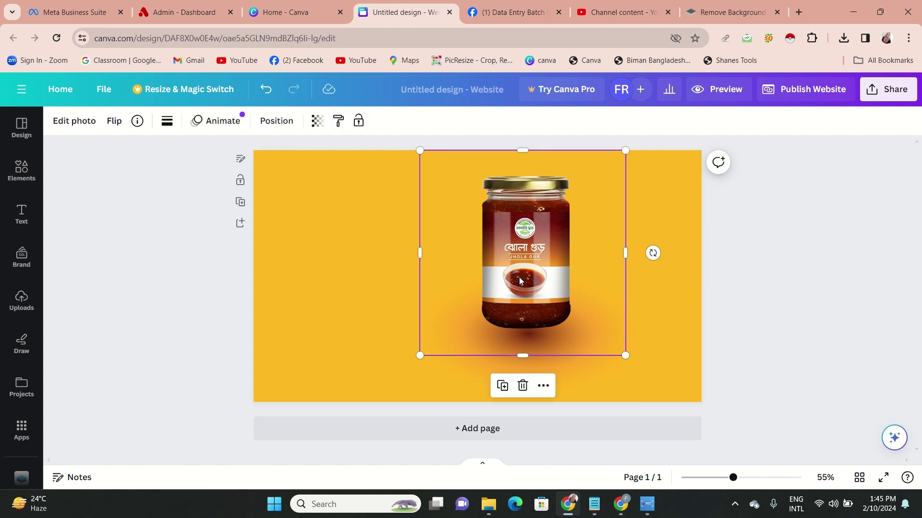
pyautogui.moveTo(519, 278); pyautogui.dragTo(523, 280)
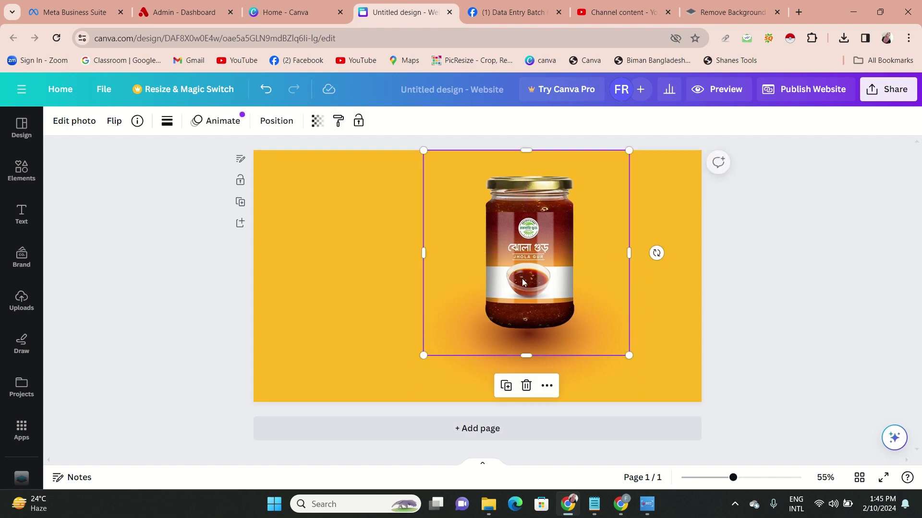
pyautogui.click(187, 303)
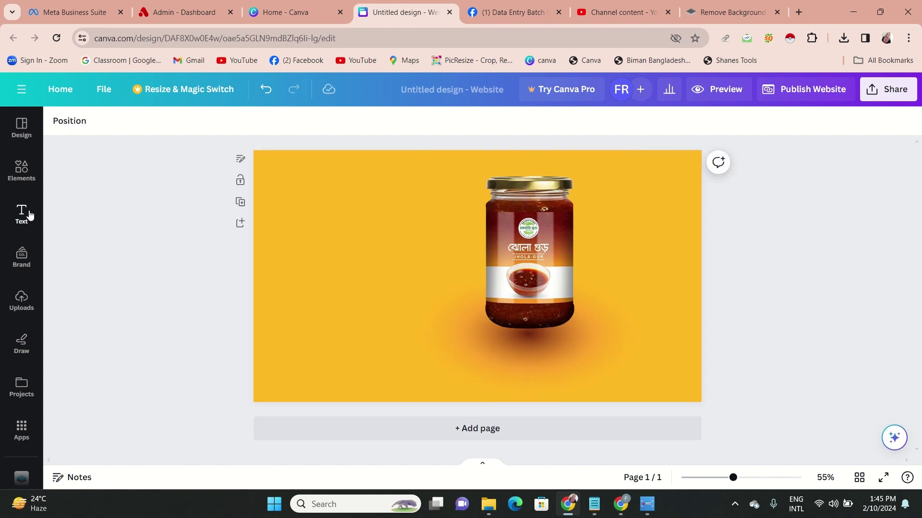
# Add a subheading text box and move it left of the jar
pyautogui.click(22, 214)
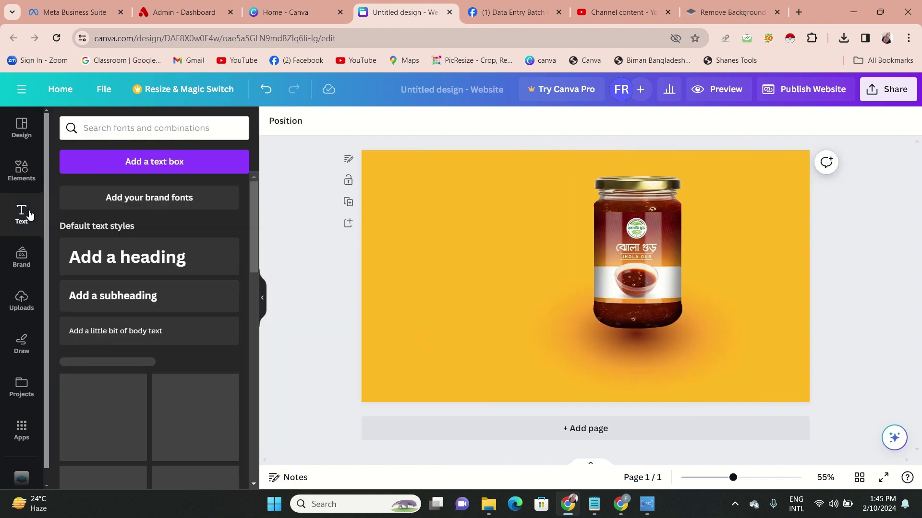
pyautogui.click(168, 295)
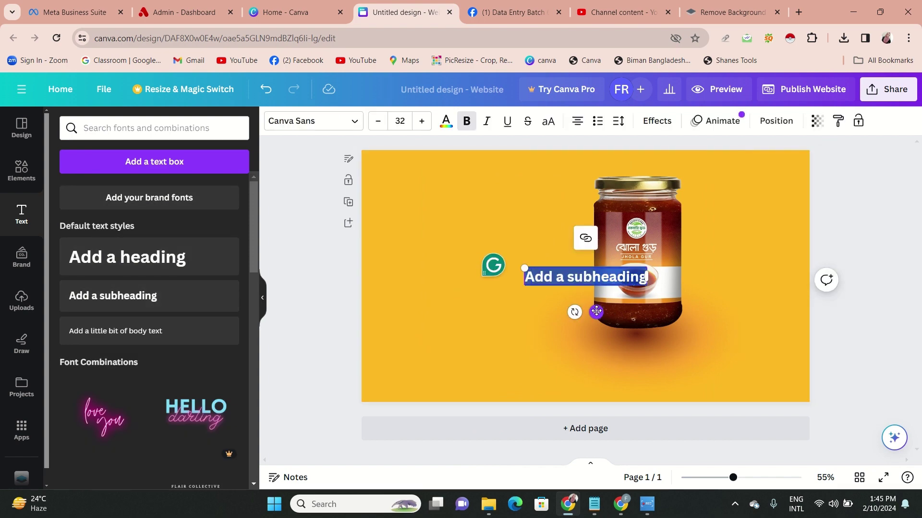
pyautogui.moveTo(596, 312); pyautogui.dragTo(497, 280)
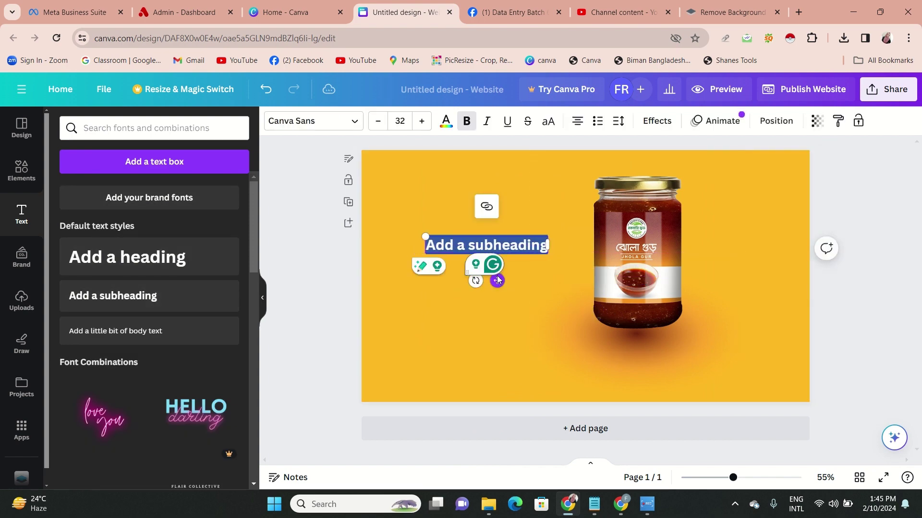
# Replace the placeholder subheading with the pasted 'Khejur Gur (ঝোলা গুড়)' name
pyautogui.click(538, 246)
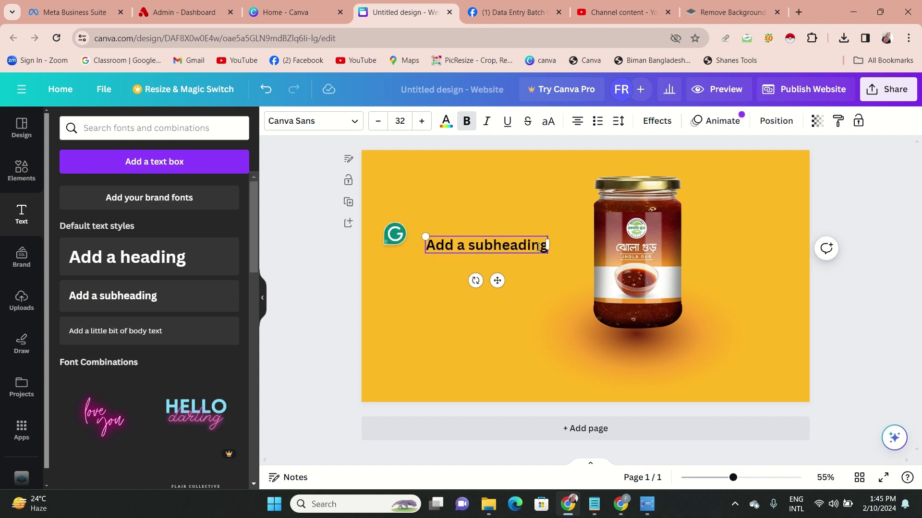
pyautogui.press('BackSpace')
pyautogui.press('BackSpace')
pyautogui.press('BackSpace')
pyautogui.press('BackSpace')
pyautogui.press('BackSpace')
pyautogui.press('BackSpace')
pyautogui.press('BackSpace')
pyautogui.press('BackSpace')
pyautogui.press('BackSpace')
pyautogui.press('BackSpace')
pyautogui.press('BackSpace')
pyautogui.press('BackSpace')
pyautogui.press('BackSpace')
pyautogui.press('BackSpace')
pyautogui.press('BackSpace')
pyautogui.press('BackSpace')
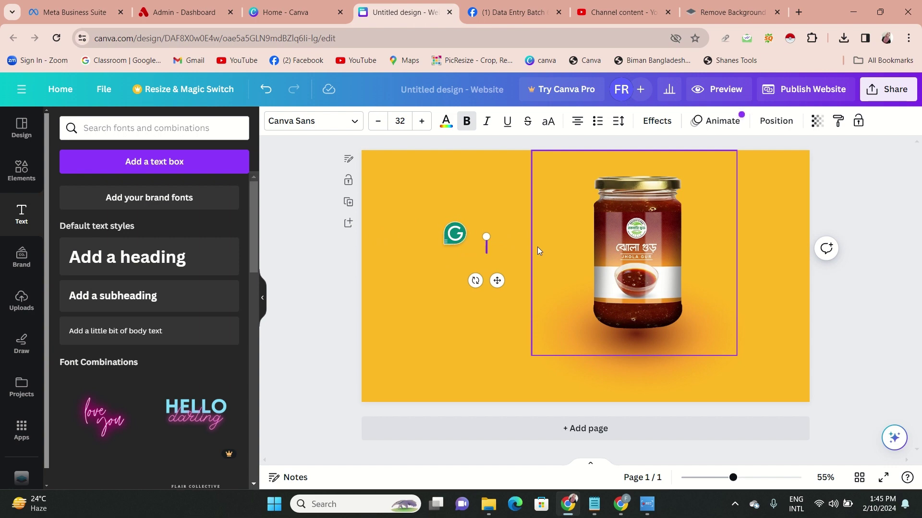
pyautogui.hotkey('ctrl', 'z')
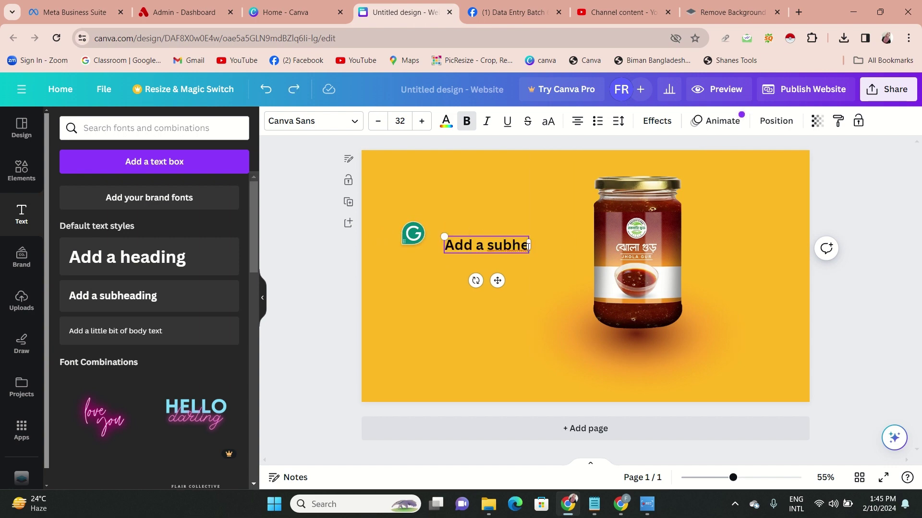
pyautogui.doubleClick(528, 245)
pyautogui.press('BackSpace')
pyautogui.press('BackSpace')
pyautogui.press('BackSpace')
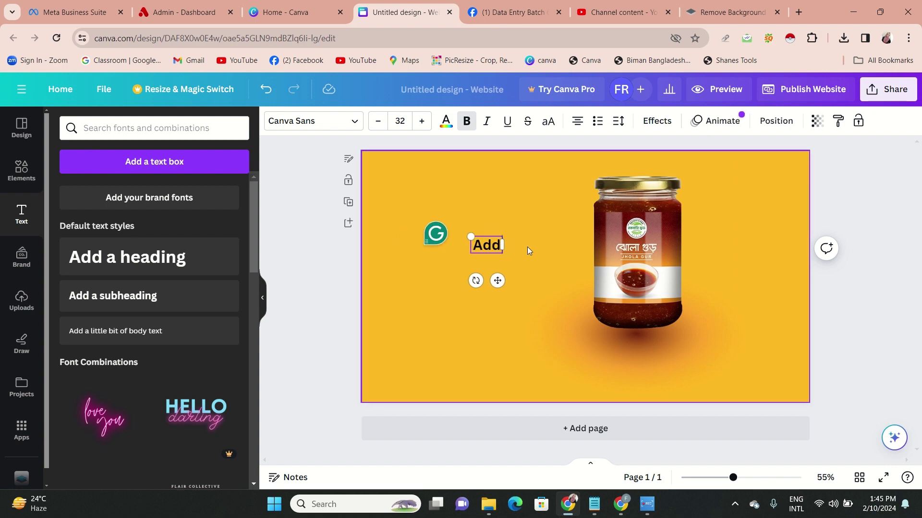
pyautogui.press('BackSpace')
pyautogui.press('BackSpace')
pyautogui.press('BackSpace')
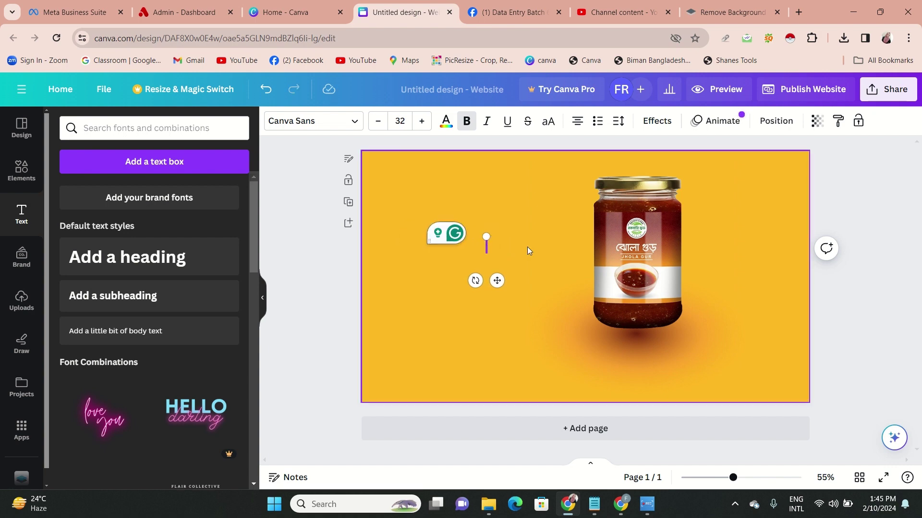
pyautogui.hotkey('ctrl', 'z')
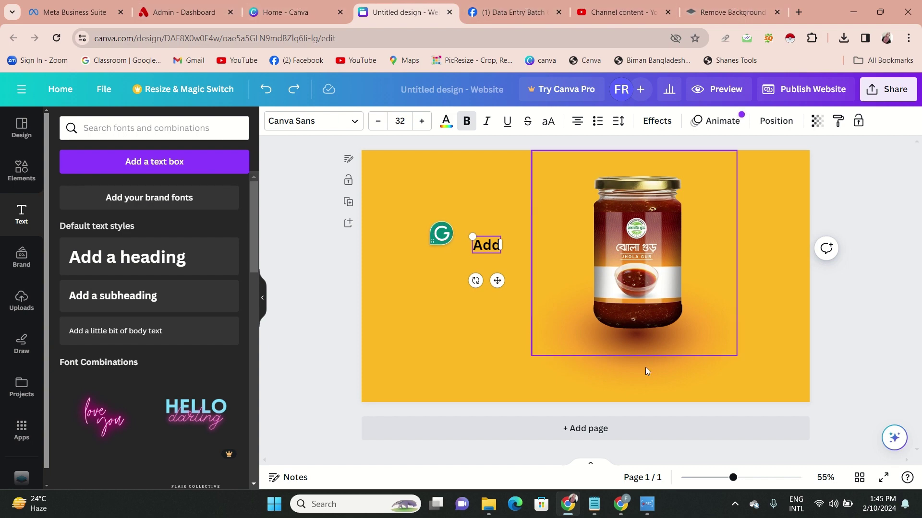
pyautogui.click(620, 504)
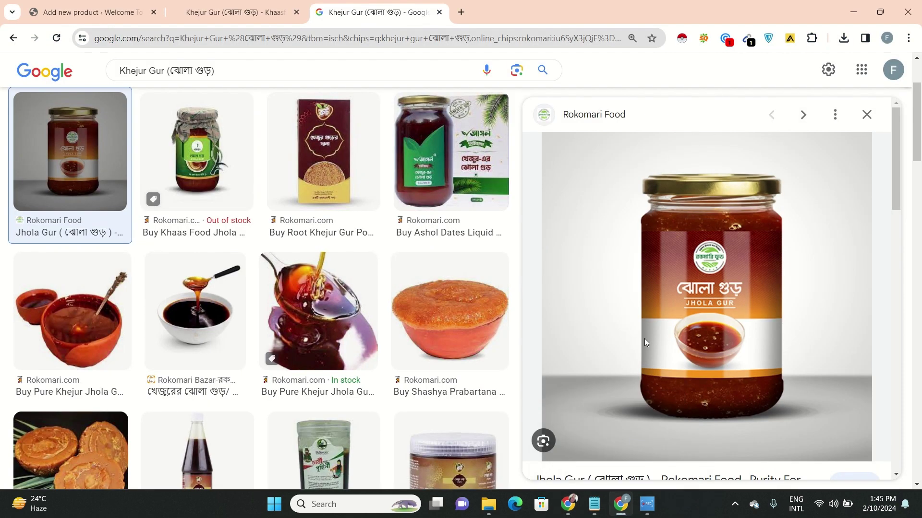
pyautogui.hotkey('alt', 'Tab')
pyautogui.doubleClick(495, 247)
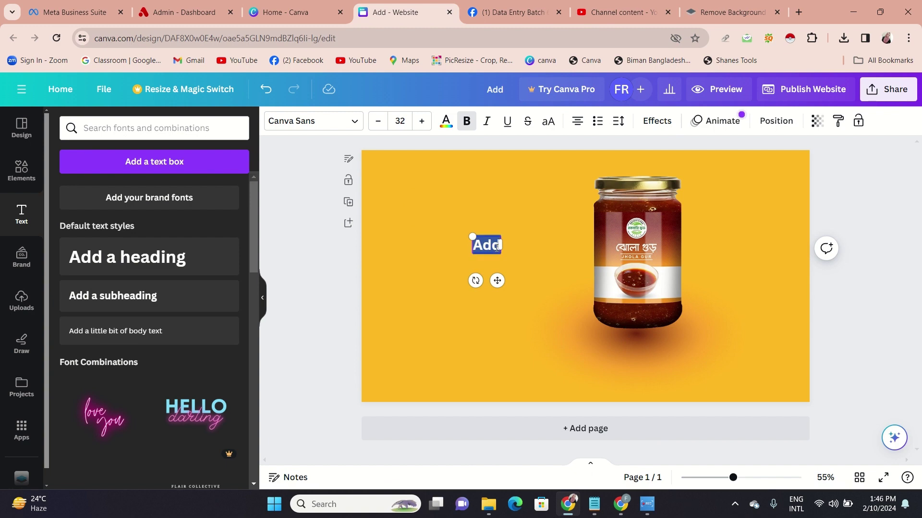
pyautogui.write('Khejur Gur (ঝোলা গুড়)')
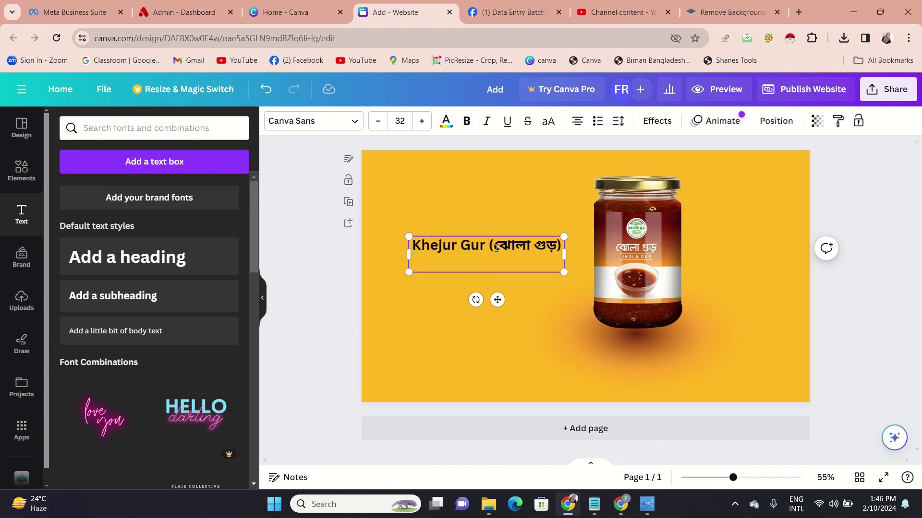
pyautogui.press('BackSpace')
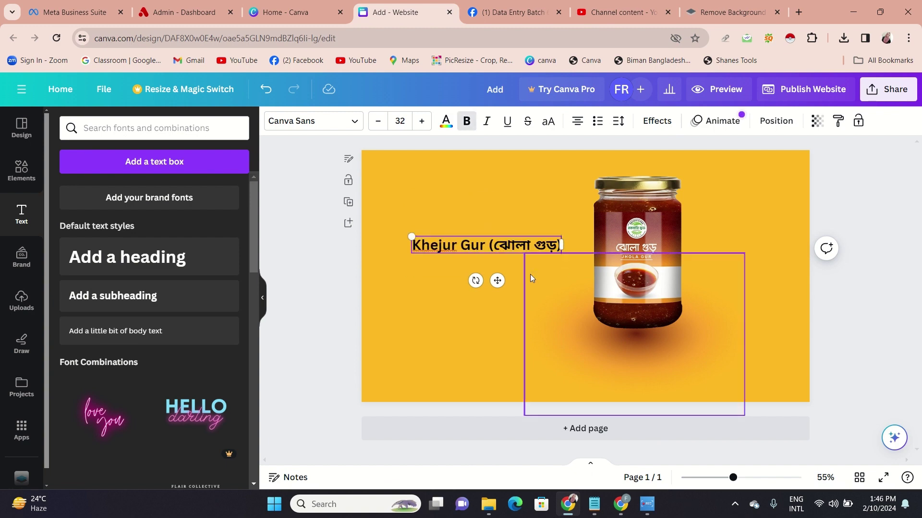
pyautogui.click(889, 179)
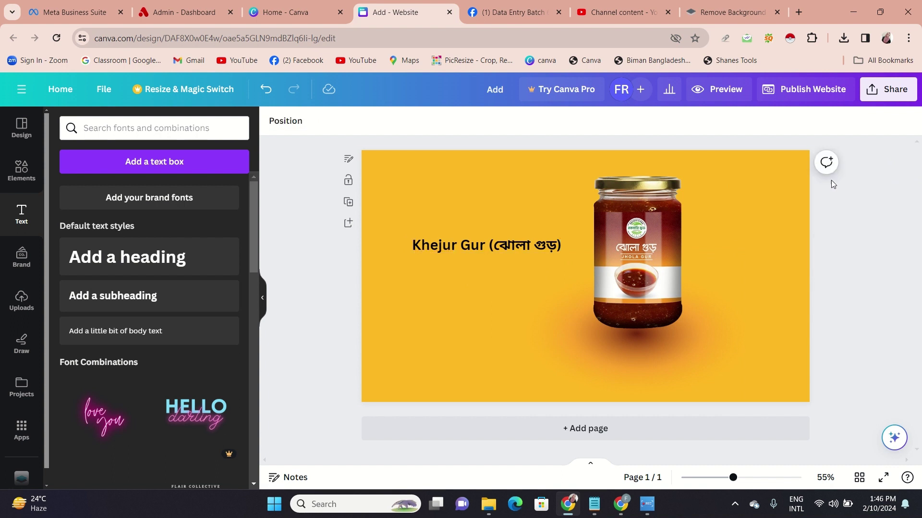
# Raise the heading's font size to 37 and move it up slightly
pyautogui.click(508, 243)
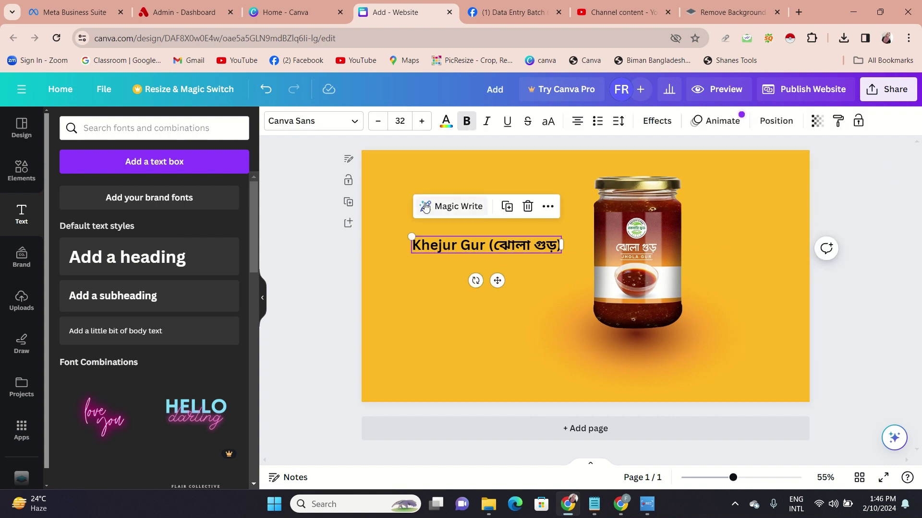
pyautogui.click(422, 122)
pyautogui.click(423, 121)
pyautogui.click(422, 122)
pyautogui.click(422, 121)
pyautogui.click(423, 122)
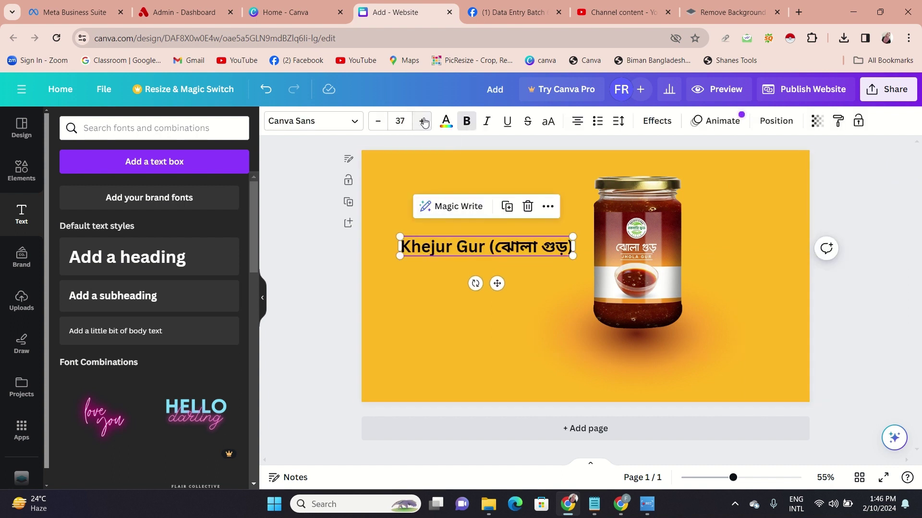
pyautogui.moveTo(497, 283); pyautogui.dragTo(497, 274)
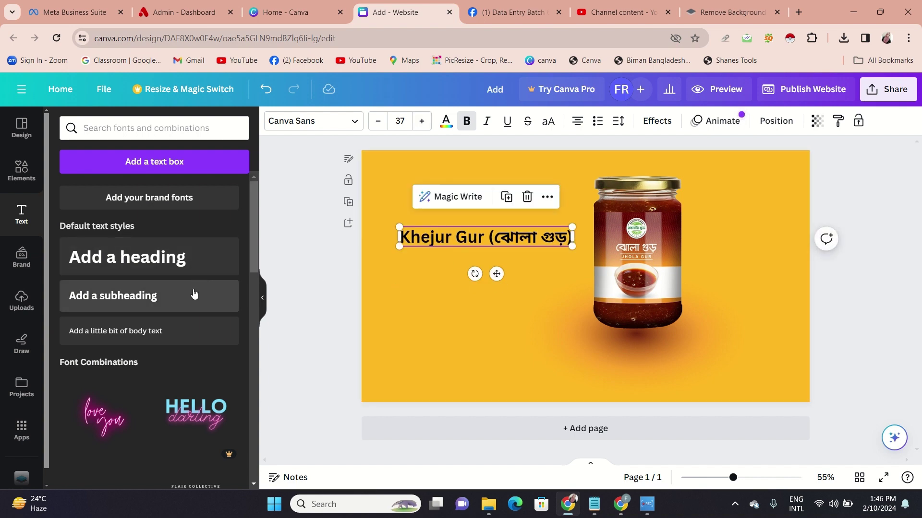
# Add a body text box beneath the left side of the heading
pyautogui.click(180, 330)
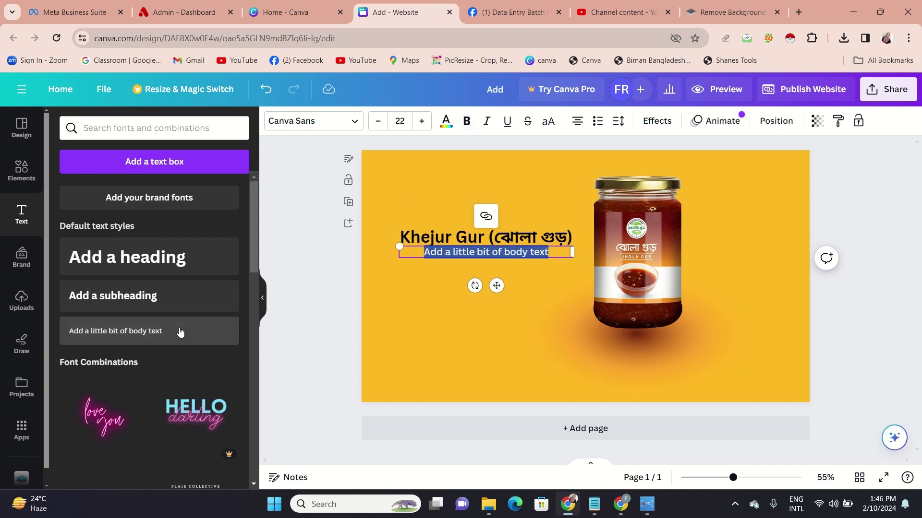
pyautogui.moveTo(496, 286); pyautogui.dragTo(474, 294)
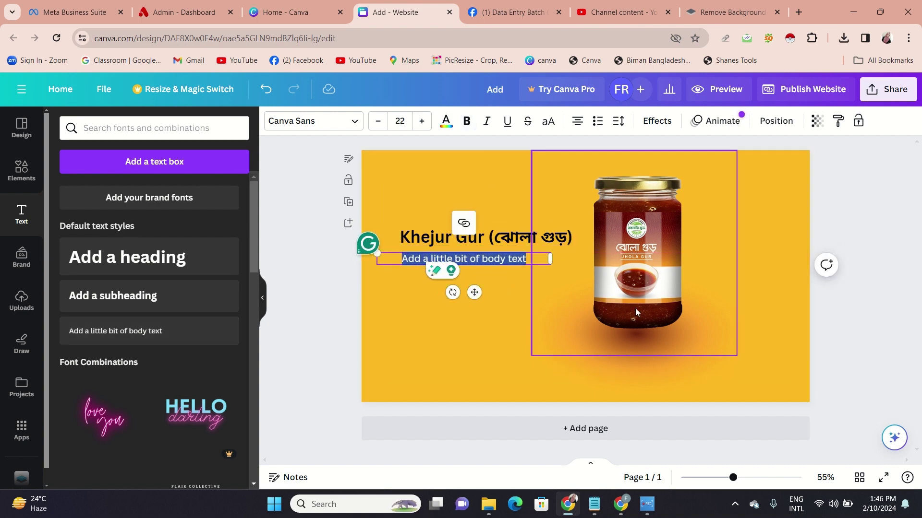
pyautogui.moveTo(648, 504)
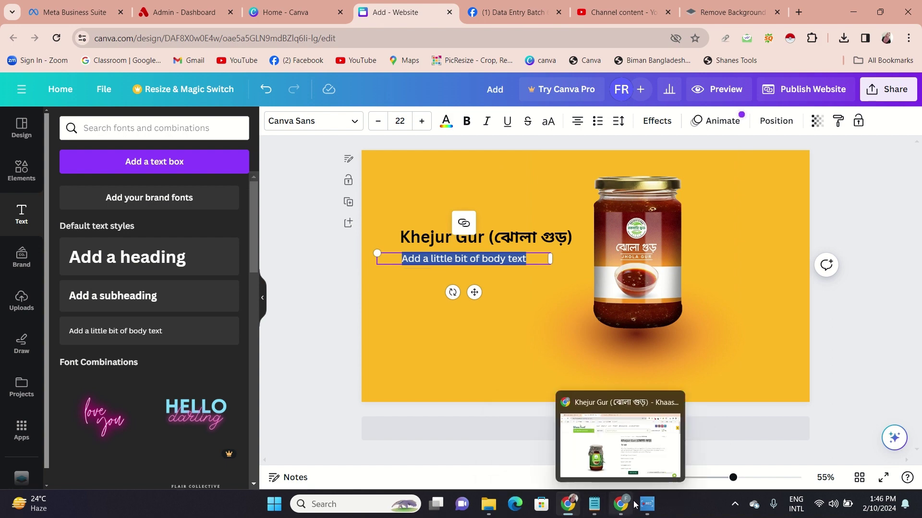
pyautogui.click(625, 445)
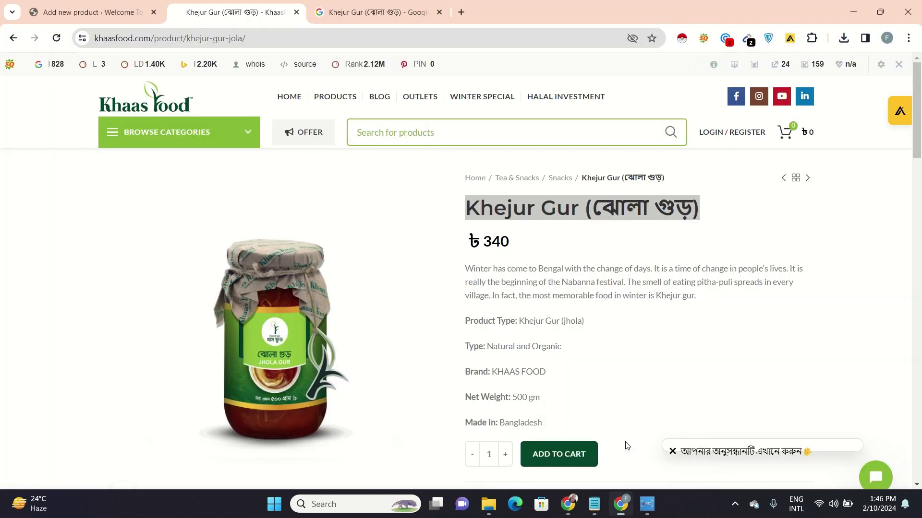
# Check the ৳ 340 price on the Khaas Food product page
pyautogui.click(522, 249)
pyautogui.moveTo(497, 242); pyautogui.dragTo(469, 245)
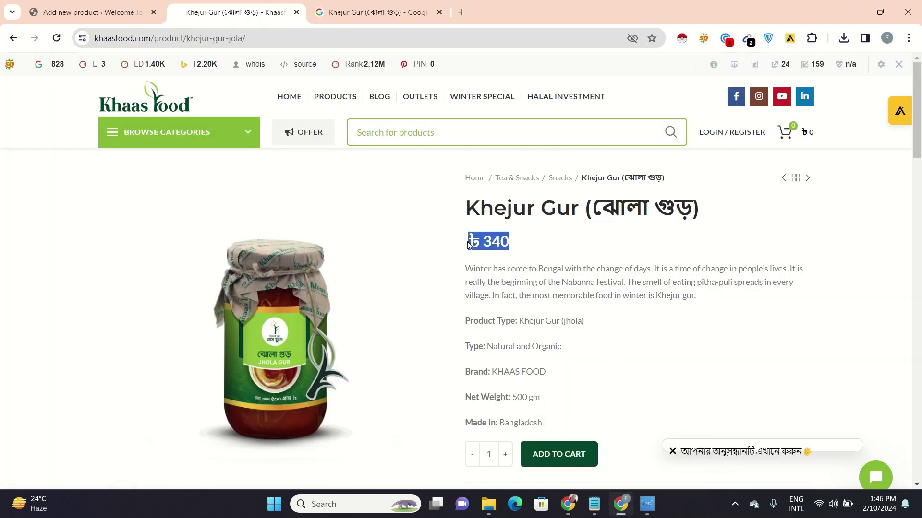
pyautogui.click(470, 272)
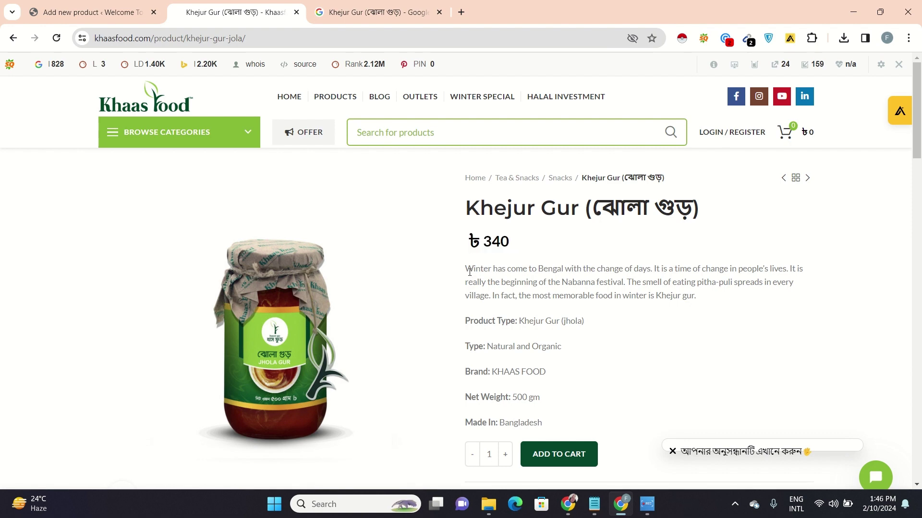
# Open the Rokomari Food Jhola Gur page and select its 'Net Weight: 500 gm' line
pyautogui.click(374, 11)
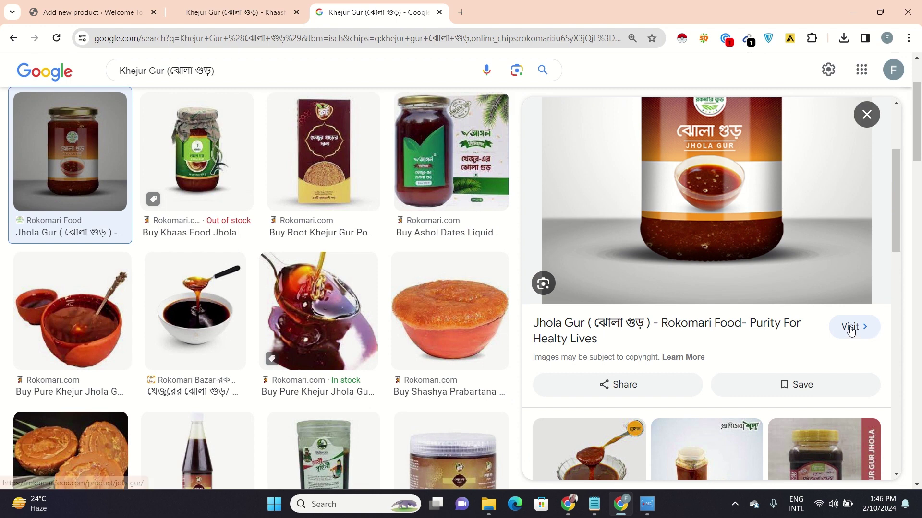
pyautogui.click(851, 330)
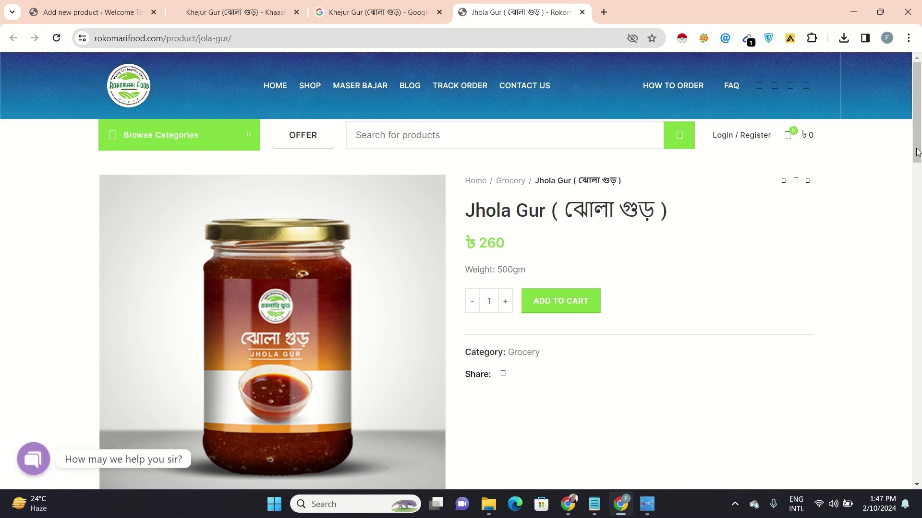
pyautogui.moveTo(918, 152); pyautogui.dragTo(920, 229)
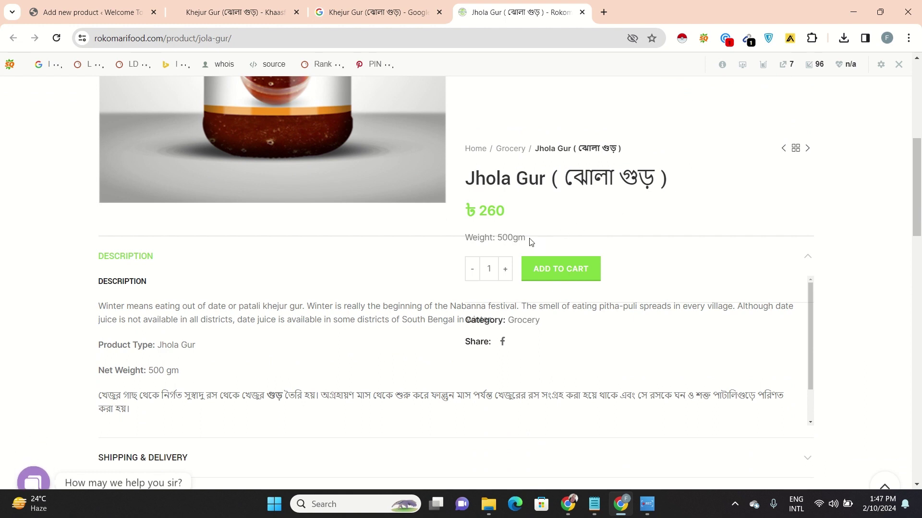
pyautogui.moveTo(478, 242); pyautogui.dragTo(471, 238)
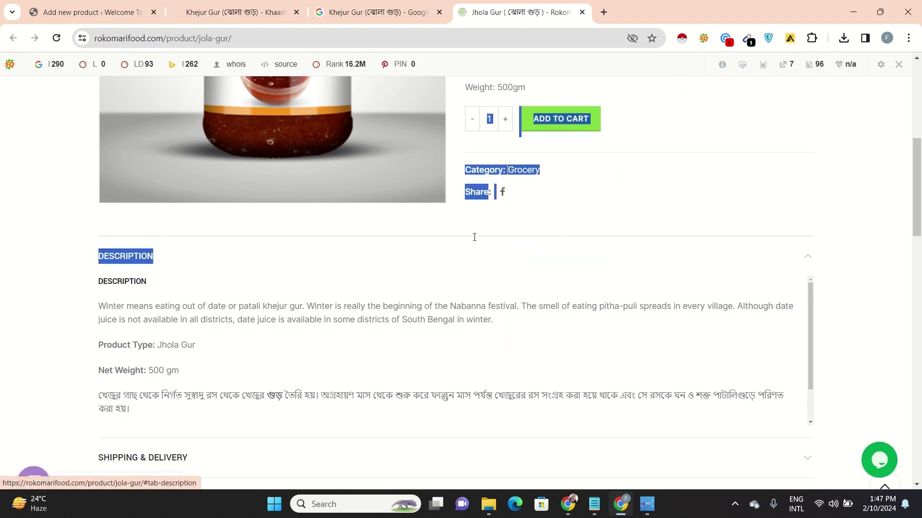
pyautogui.click(726, 332)
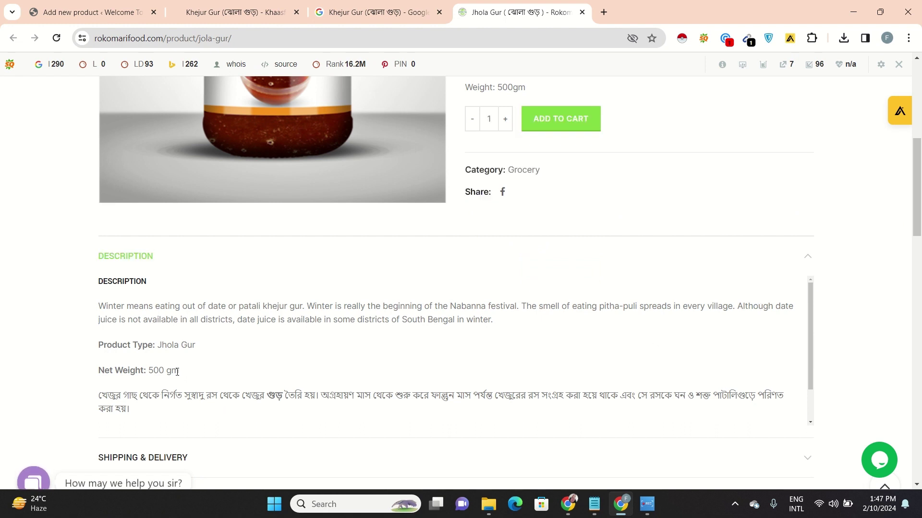
pyautogui.moveTo(177, 372); pyautogui.dragTo(96, 376)
pyautogui.hotkey('ctrl', 'c')
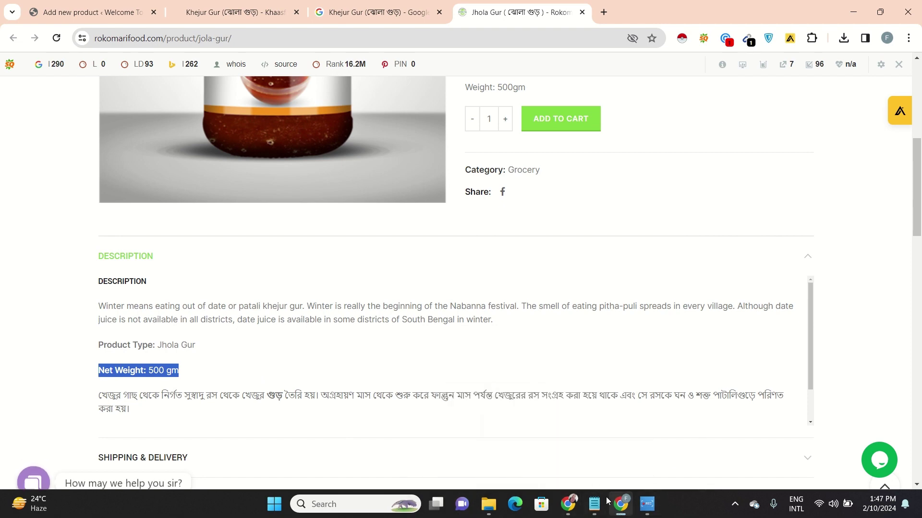
pyautogui.moveTo(568, 510)
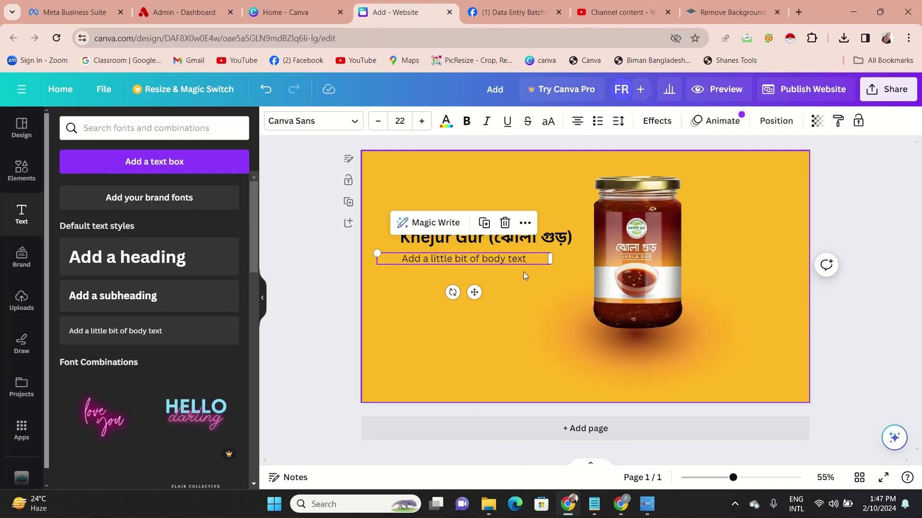
# Replace the body placeholder text with 'Net Weight: 500 gm'
pyautogui.doubleClick(527, 263)
pyautogui.press('BackSpace')
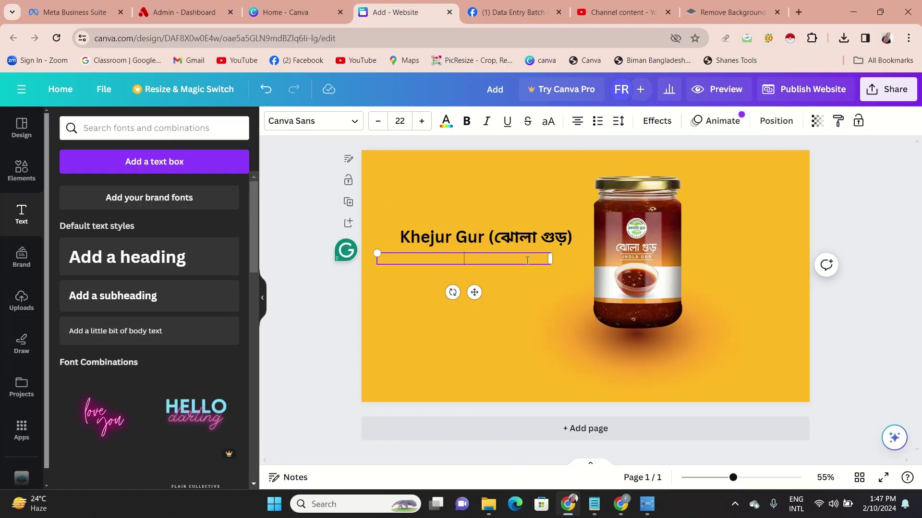
pyautogui.hotkey('ctrl', 'v')
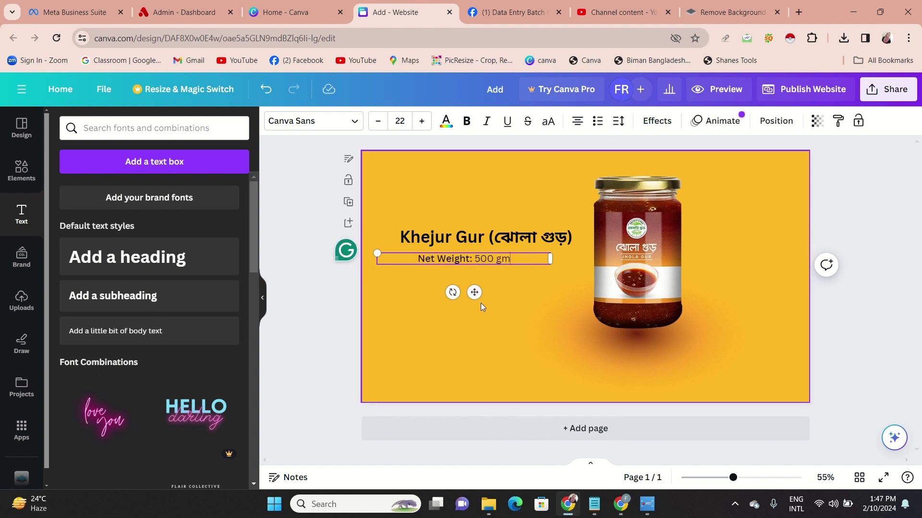
pyautogui.press('Return')
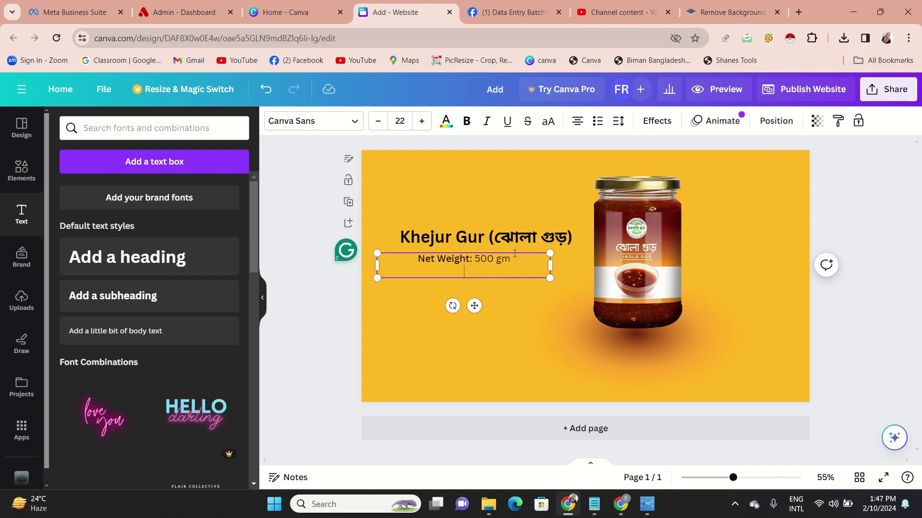
pyautogui.press('BackSpace')
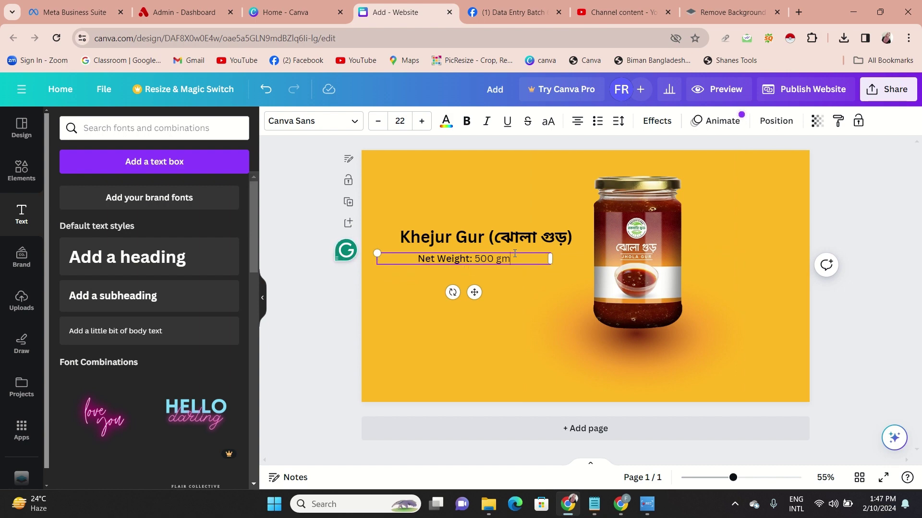
pyautogui.click(318, 310)
# Duplicate the Net Weight box just below it and start typing 'Price: 3'
pyautogui.click(430, 261)
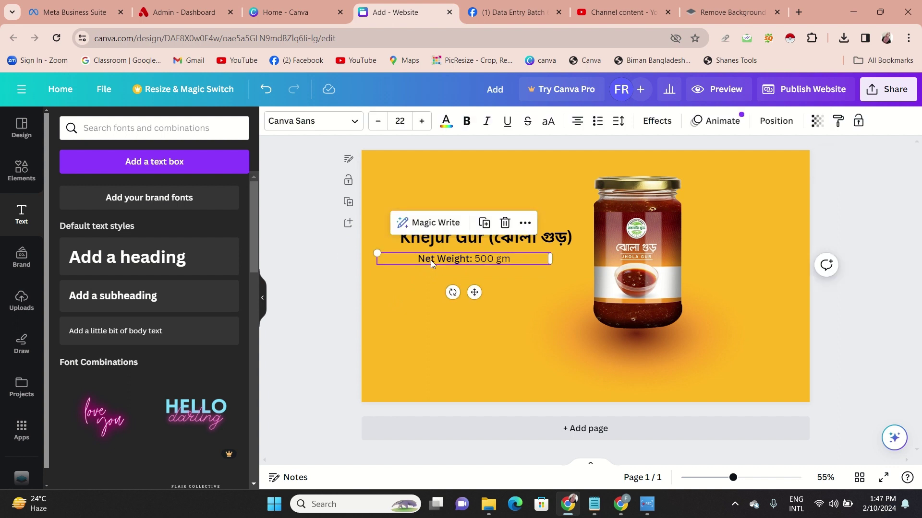
pyautogui.click(489, 228)
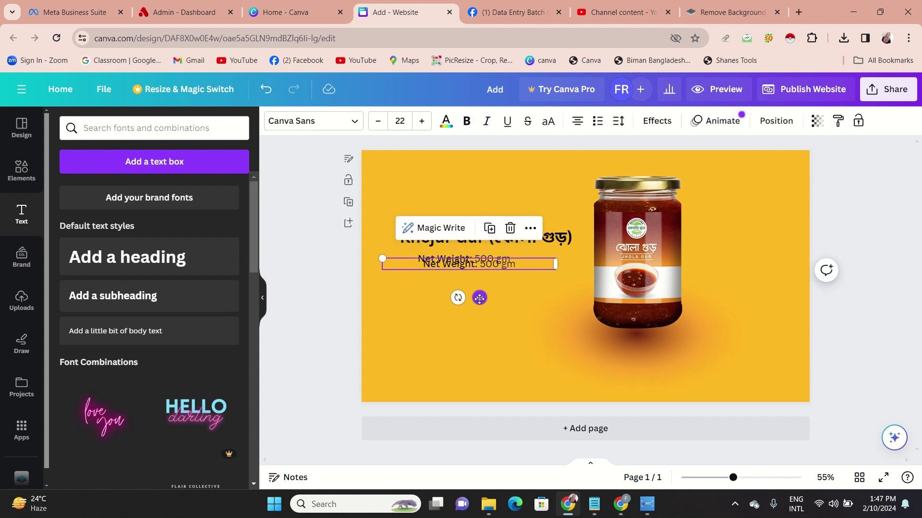
pyautogui.moveTo(479, 298); pyautogui.dragTo(474, 304)
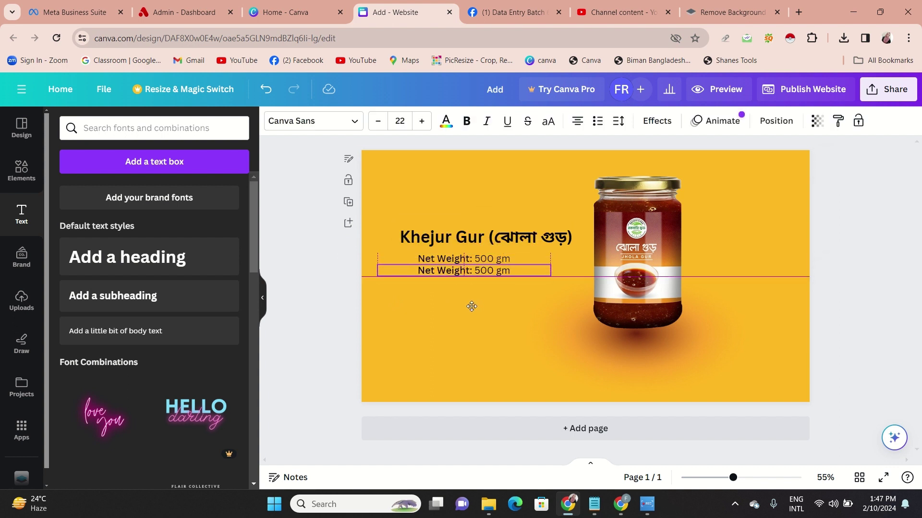
pyautogui.doubleClick(516, 271)
pyautogui.press('BackSpace')
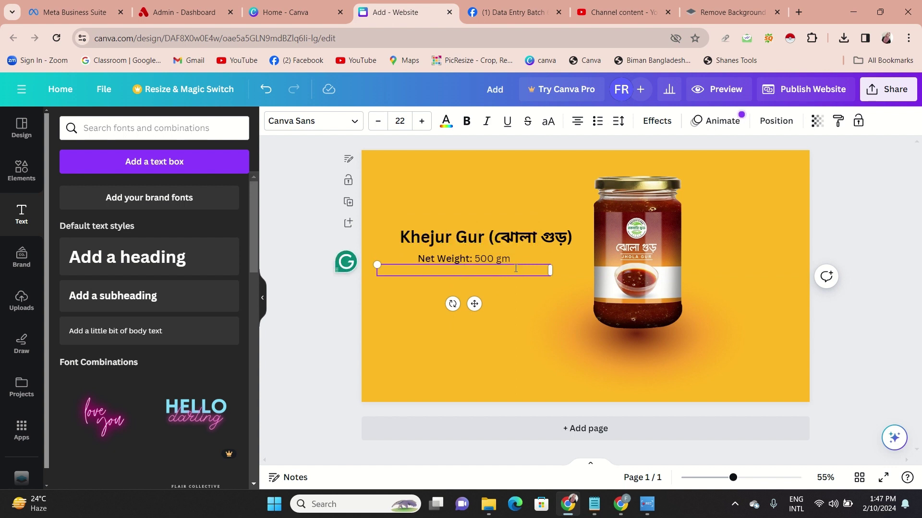
pyautogui.write('Price: 3')
# Check the price on the Rokomari and Khaas Food product pages, then return to the design
pyautogui.moveTo(620, 503)
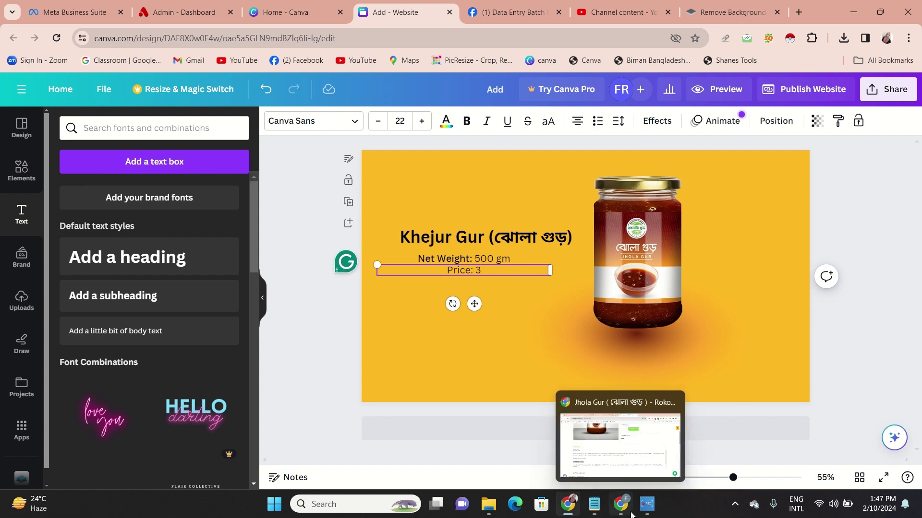
pyautogui.click(612, 465)
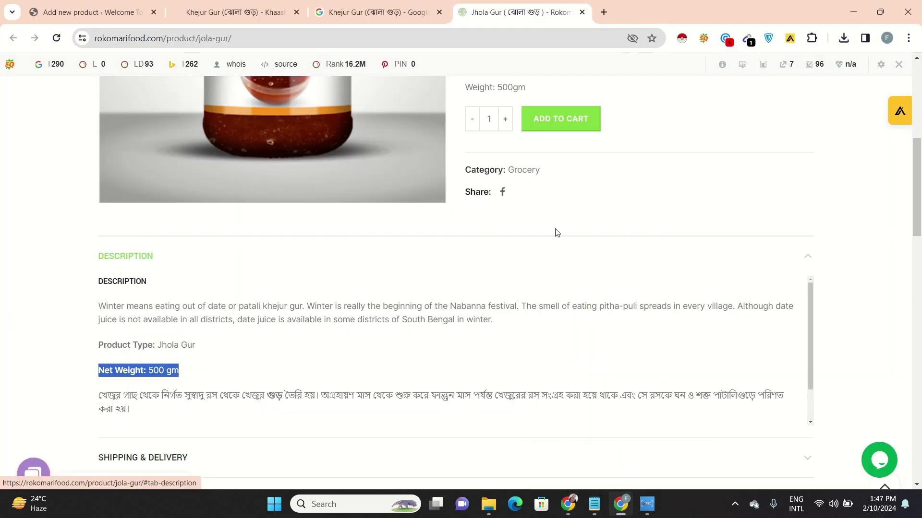
pyautogui.click(245, 4)
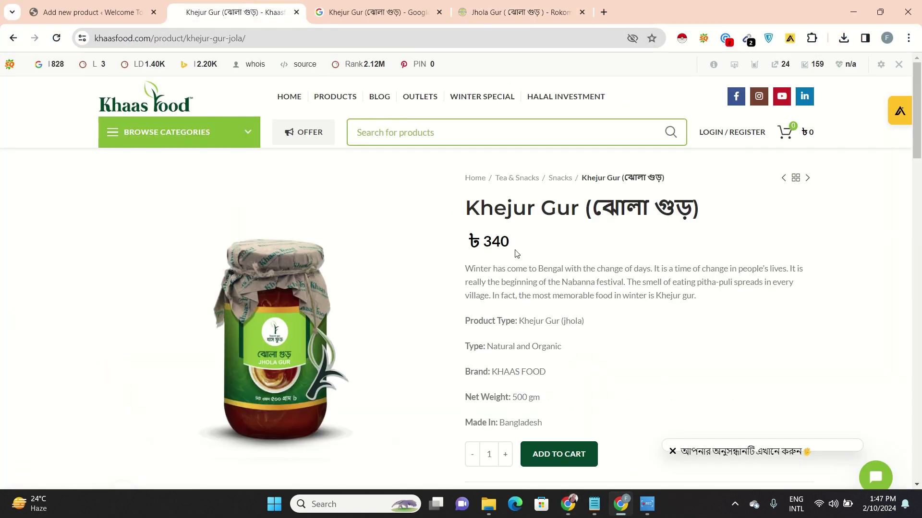
pyautogui.moveTo(568, 504)
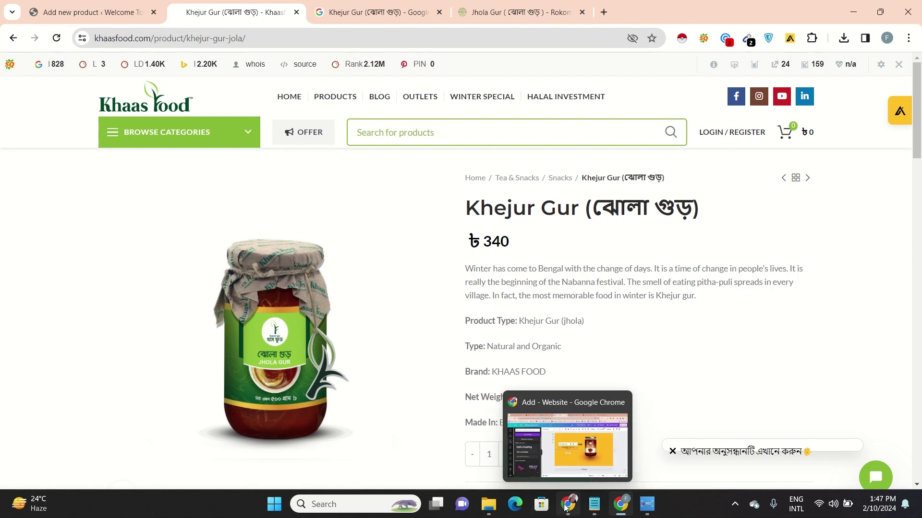
pyautogui.click(558, 453)
# Search the Elements library for 'organic' graphics
pyautogui.click(261, 298)
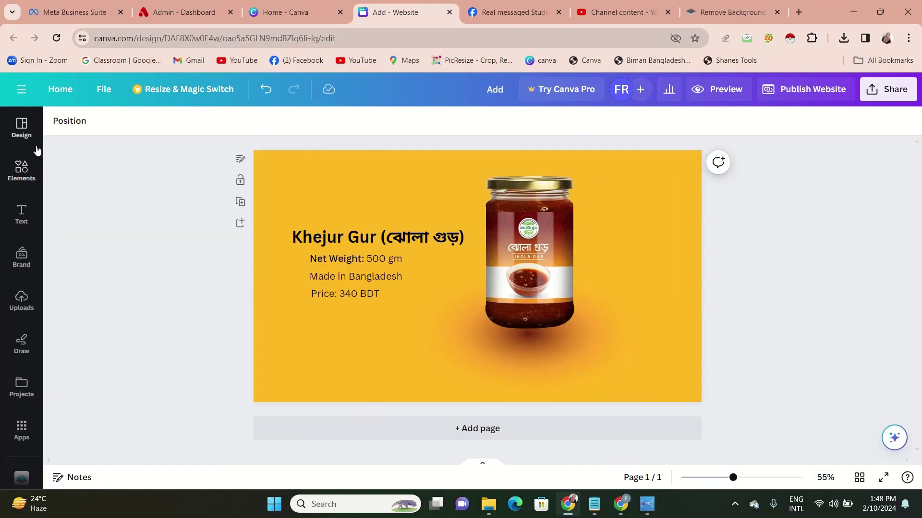
pyautogui.click(22, 170)
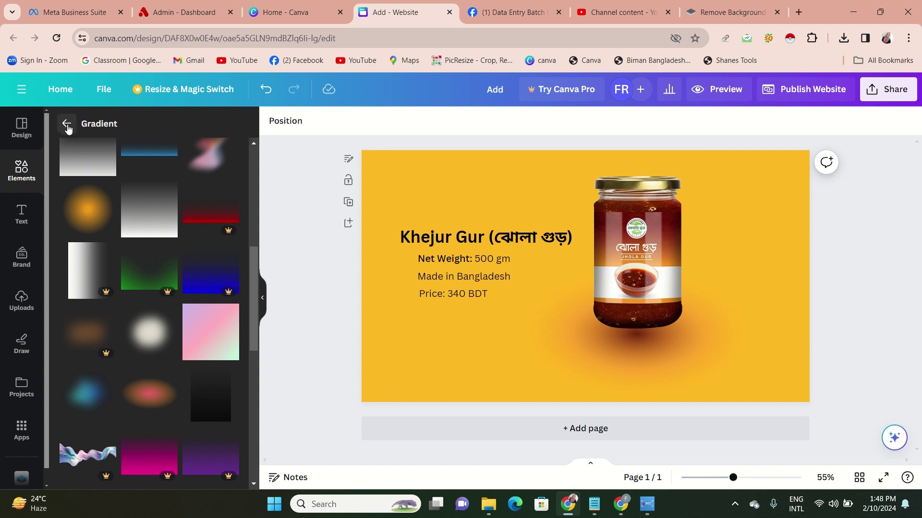
pyautogui.click(68, 127)
pyautogui.click(67, 124)
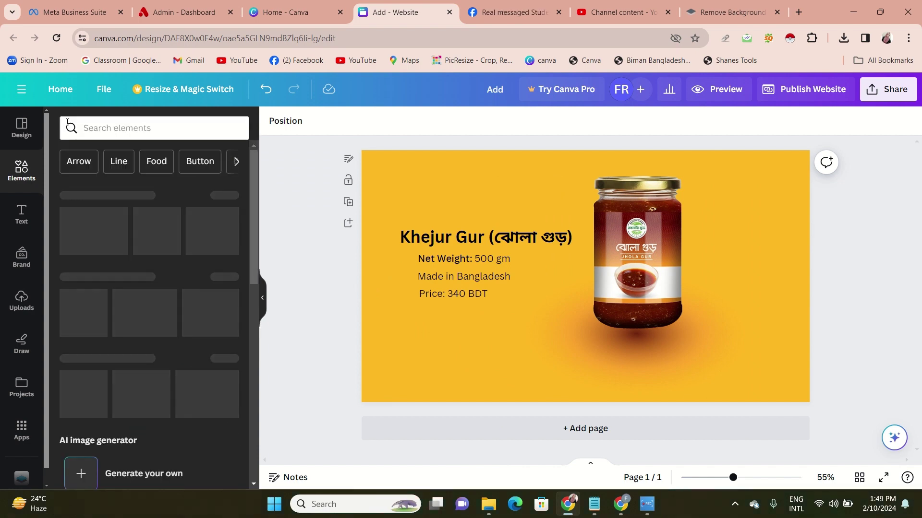
pyautogui.click(105, 127)
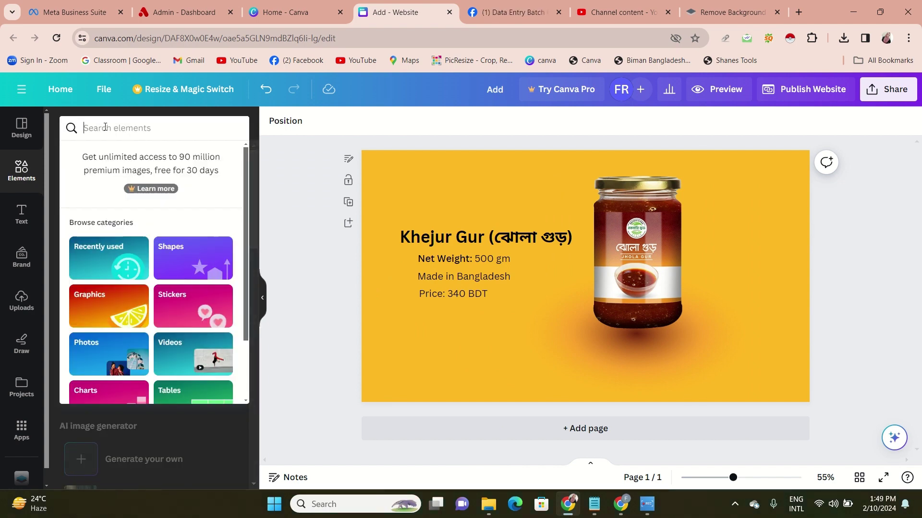
pyautogui.write('original')
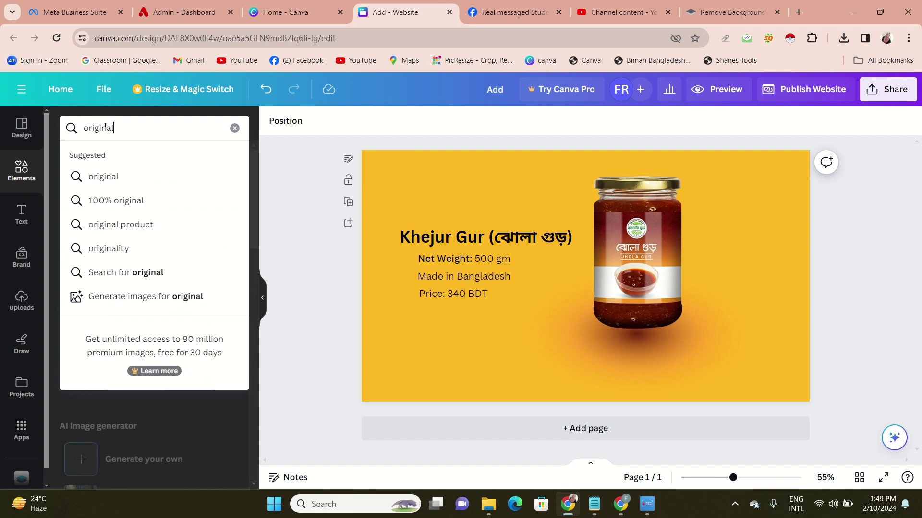
pyautogui.press('BackSpace')
pyautogui.press('BackSpace')
pyautogui.press('BackSpace')
pyautogui.press('BackSpace')
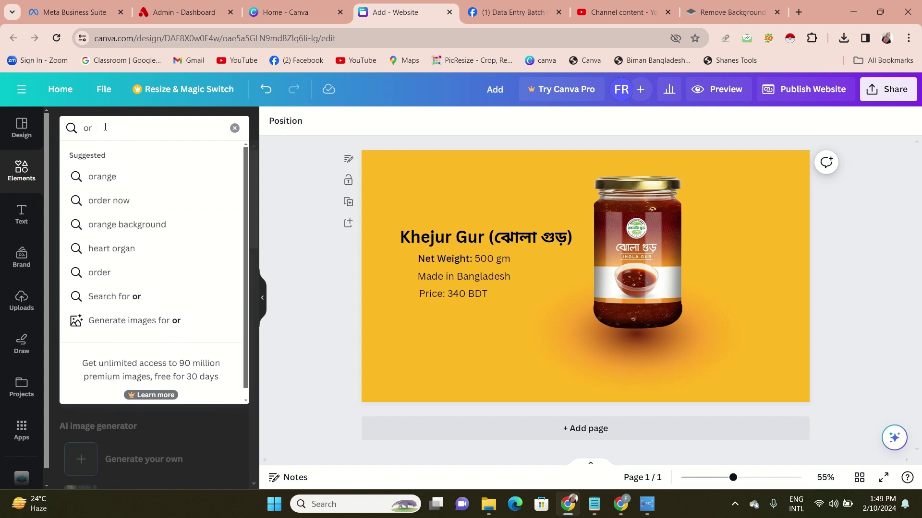
pyautogui.write('ganic')
pyautogui.press('Return')
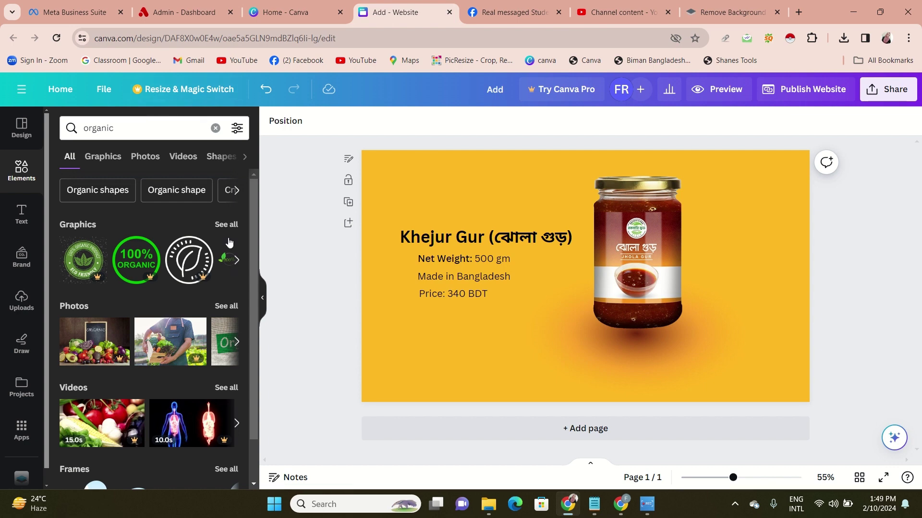
# Browse the Graphics results and insert the green '100% Organic' badge
pyautogui.click(239, 263)
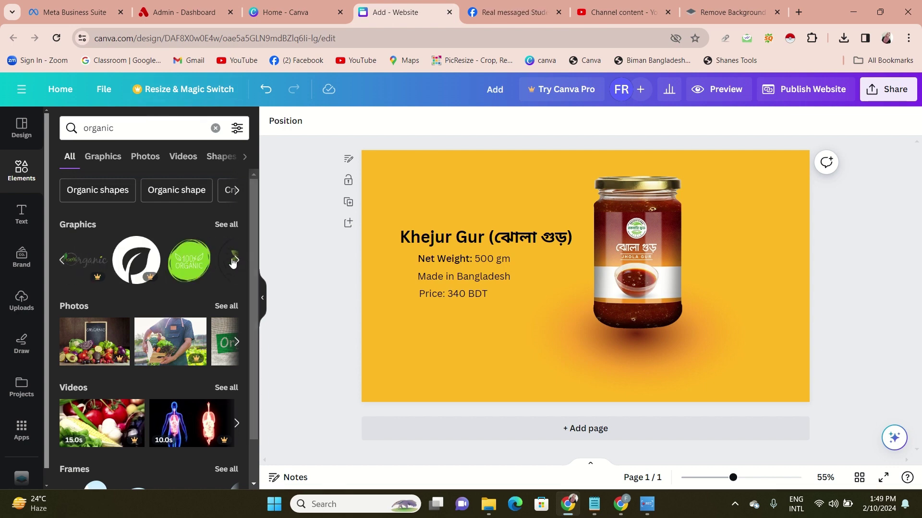
pyautogui.click(236, 259)
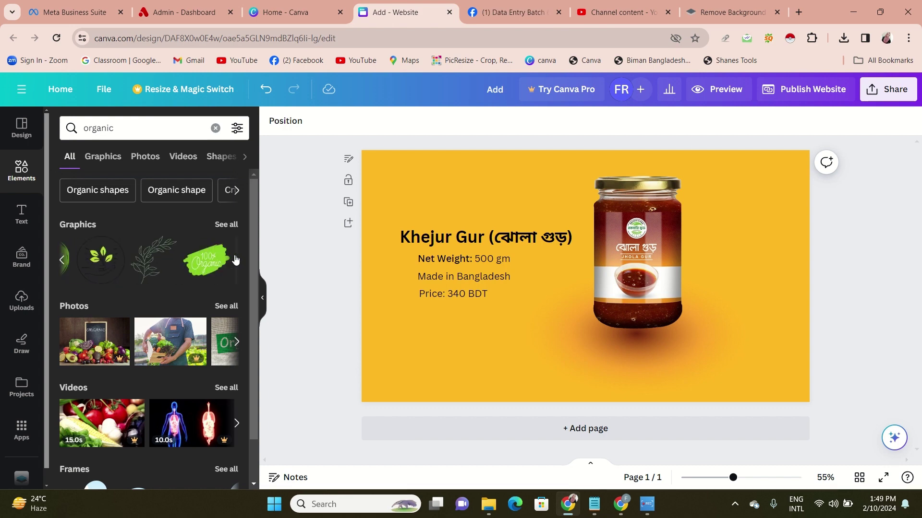
pyautogui.click(199, 263)
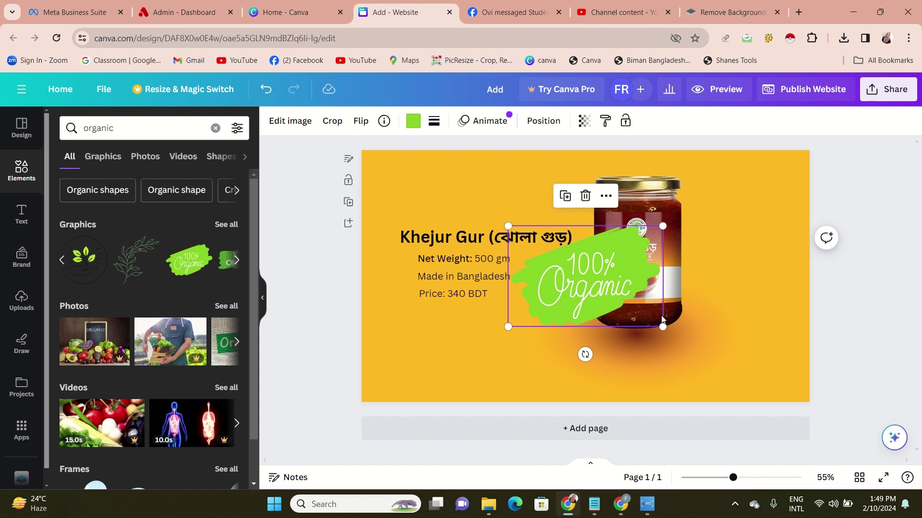
# Shrink the 100% Organic badge below the price line and search Elements for 'order now'
pyautogui.moveTo(662, 326); pyautogui.dragTo(456, 376)
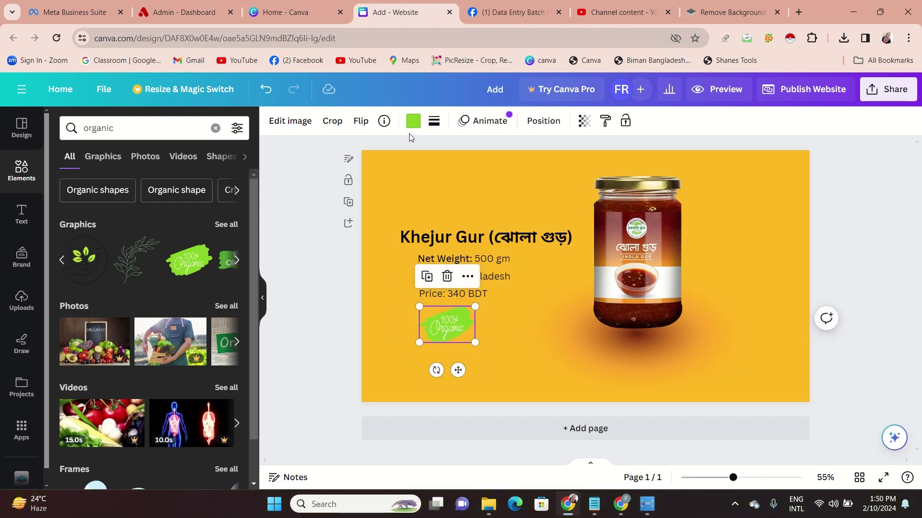
pyautogui.click(236, 260)
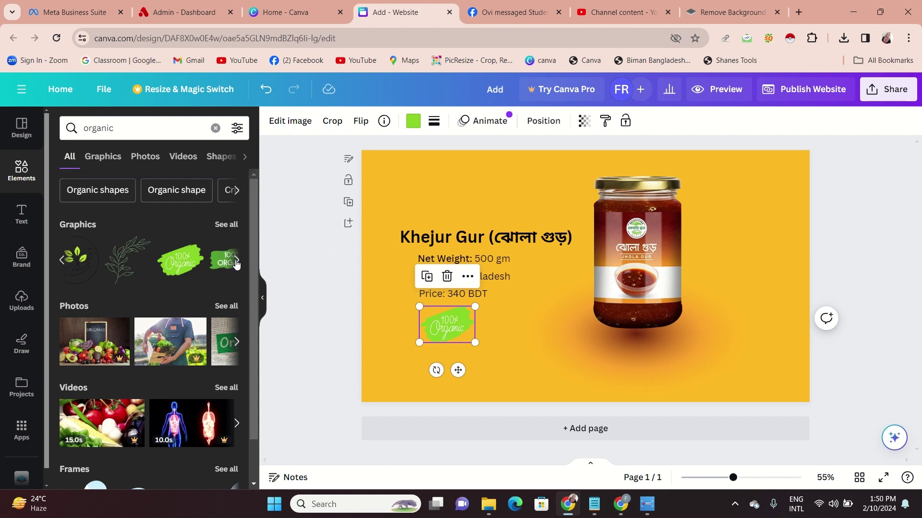
pyautogui.click(216, 127)
pyautogui.write('o')
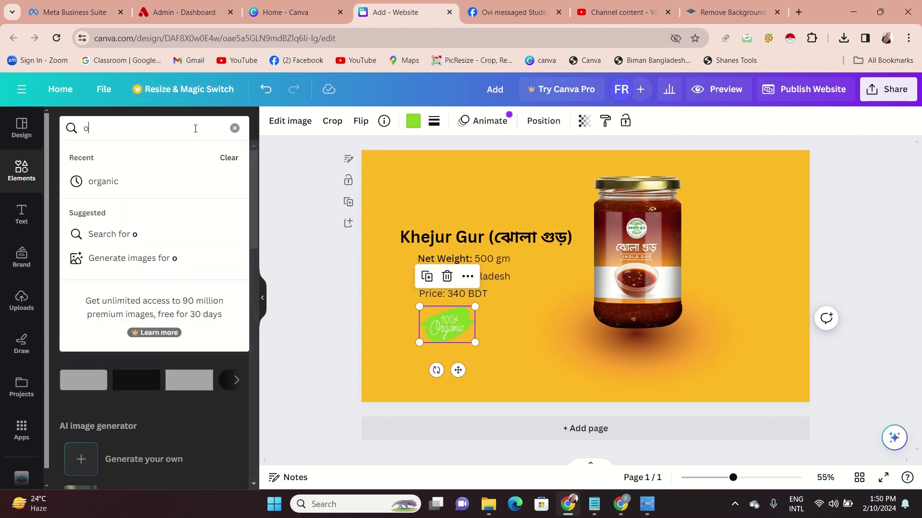
pyautogui.write('rder no')
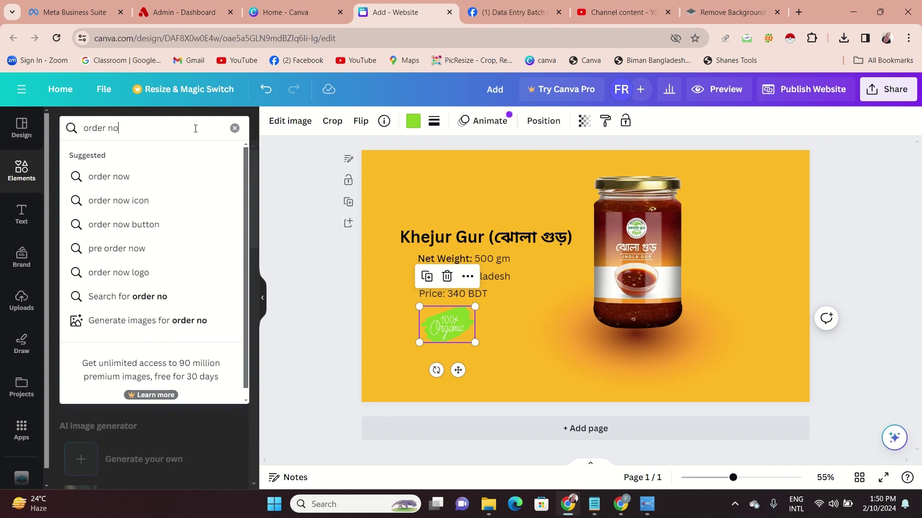
pyautogui.write('w')
pyautogui.press('Return')
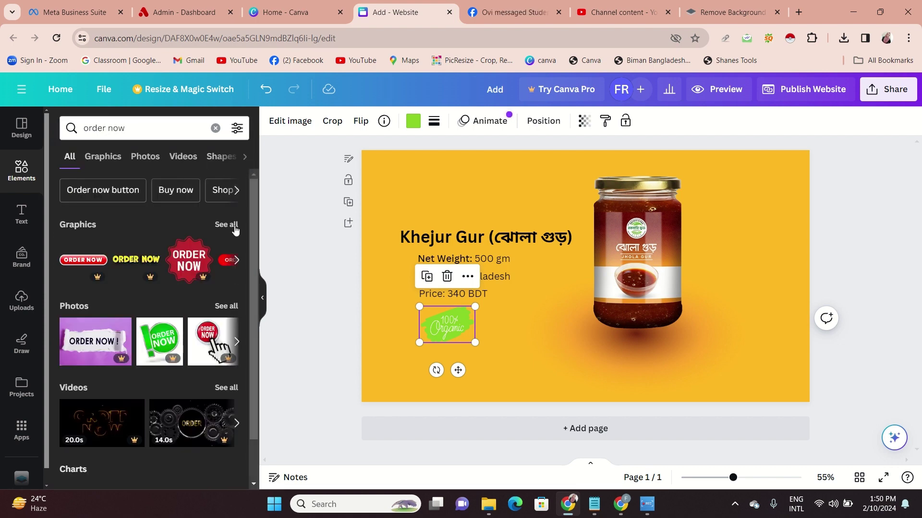
# Insert the green BUY NOW graphic, shrink it, and place it at the banner's bottom-left
pyautogui.click(237, 261)
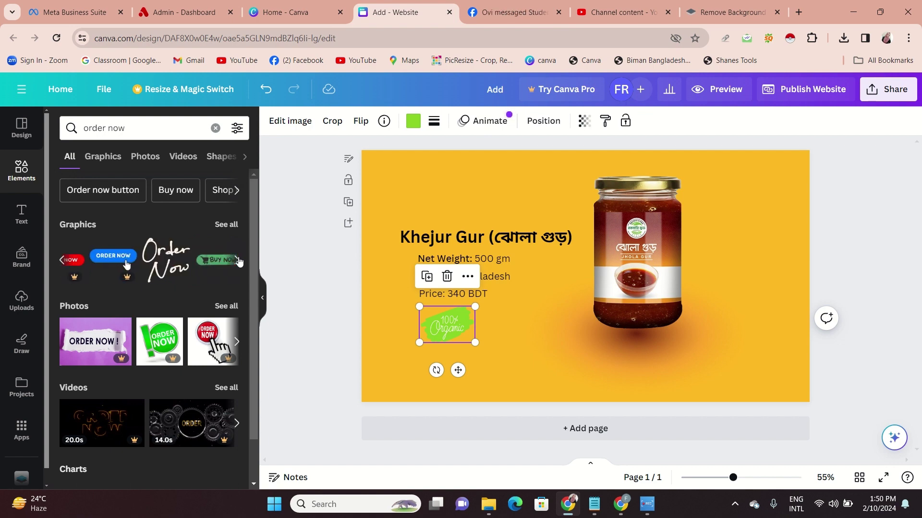
pyautogui.click(238, 261)
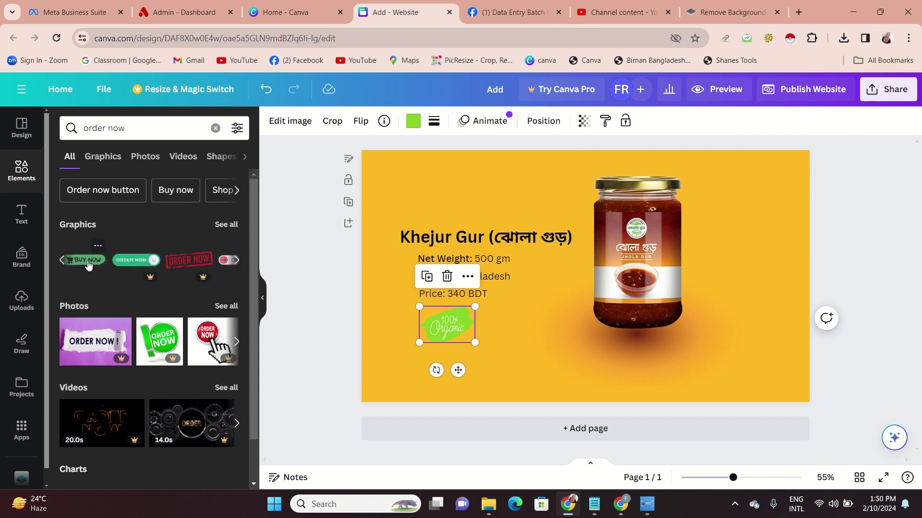
pyautogui.click(88, 264)
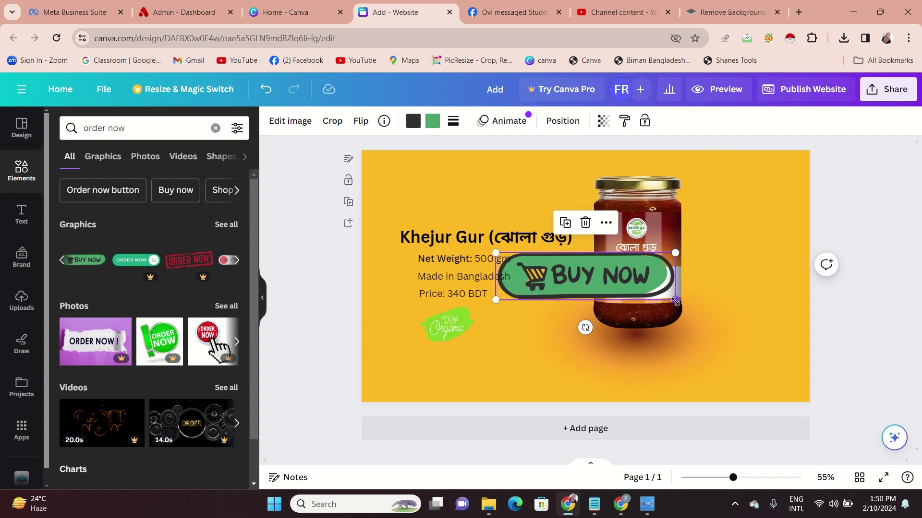
pyautogui.moveTo(675, 303); pyautogui.dragTo(594, 279)
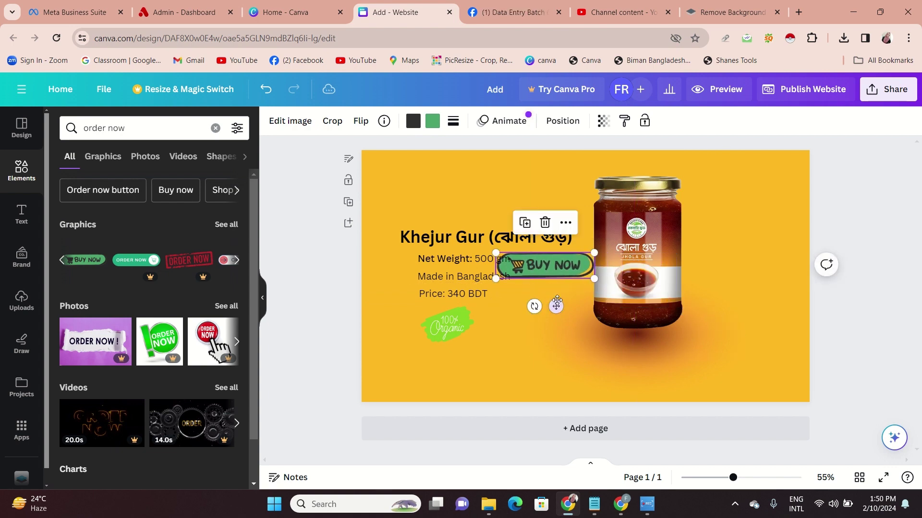
pyautogui.moveTo(555, 306); pyautogui.dragTo(477, 408)
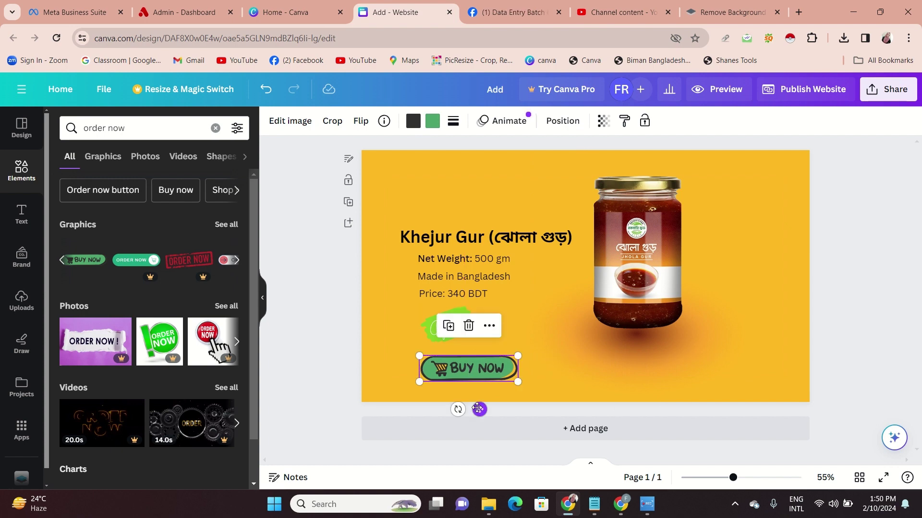
pyautogui.click(264, 293)
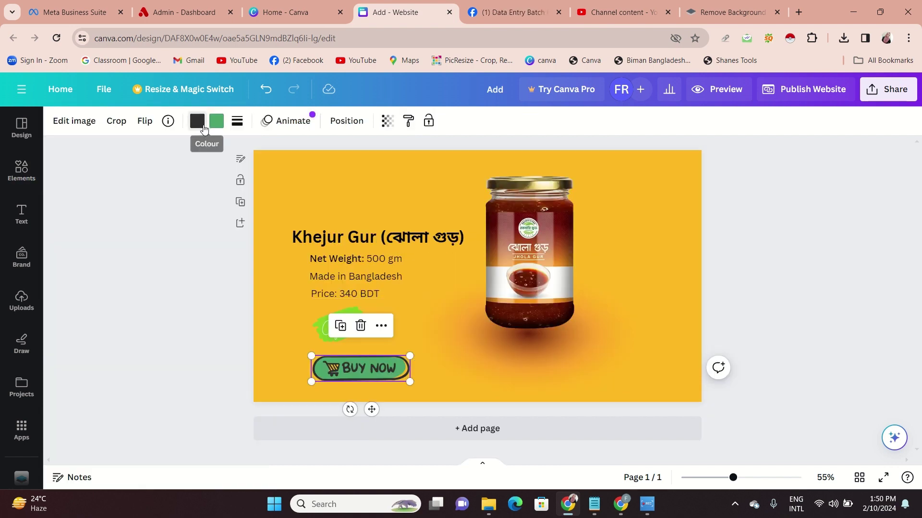
# Recolour the BUY NOW button's dark parts to yellow #ffb923 and nudge the jar right
pyautogui.click(203, 129)
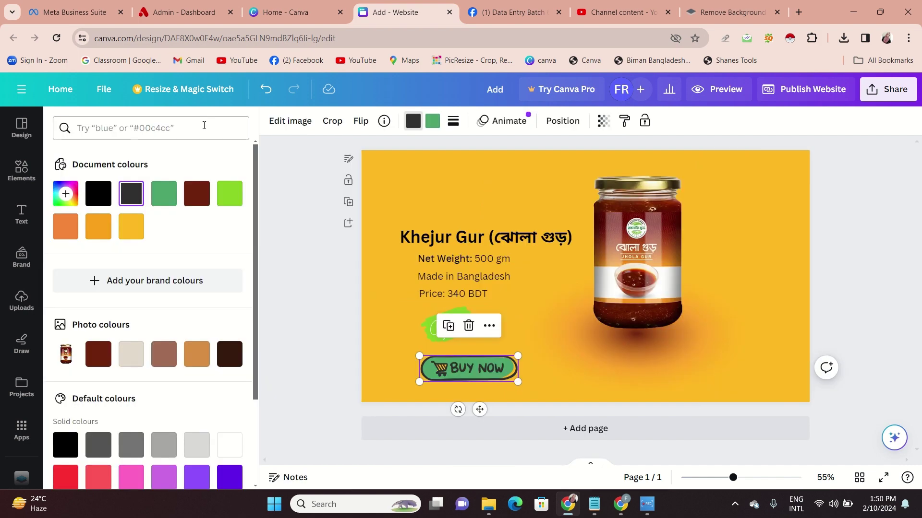
pyautogui.click(120, 231)
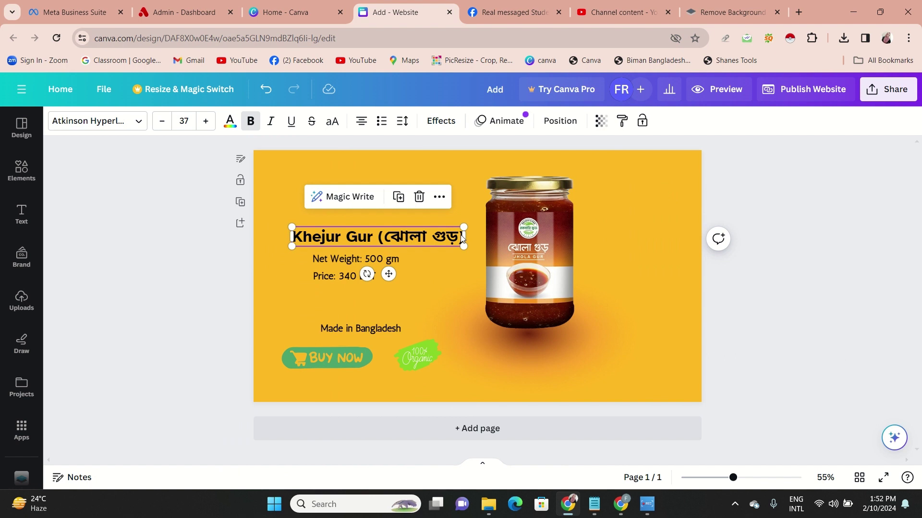
pyautogui.moveTo(561, 249)
pyautogui.mouseDown()
pyautogui.moveTo(577, 249)
pyautogui.moveTo(569, 249)
pyautogui.mouseUp()
pyautogui.click(831, 253)
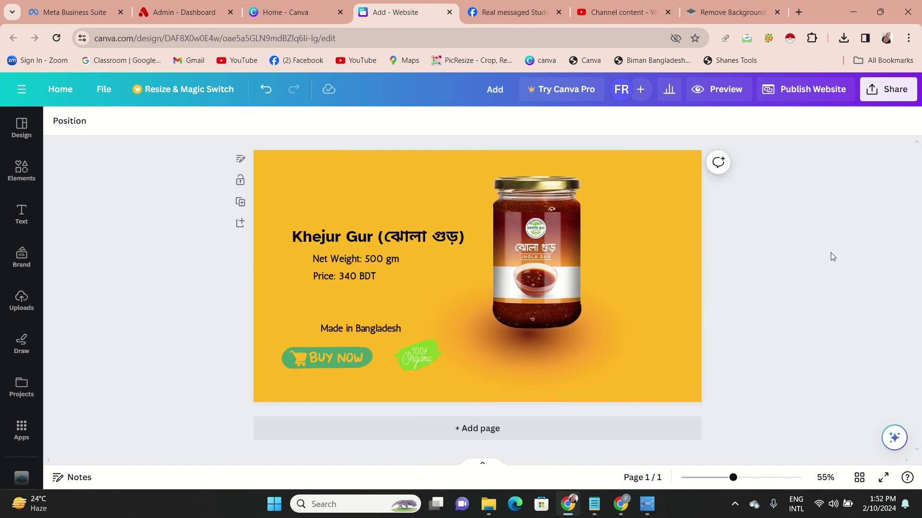
# Check the PNG download options under Share, then close them
pyautogui.click(888, 89)
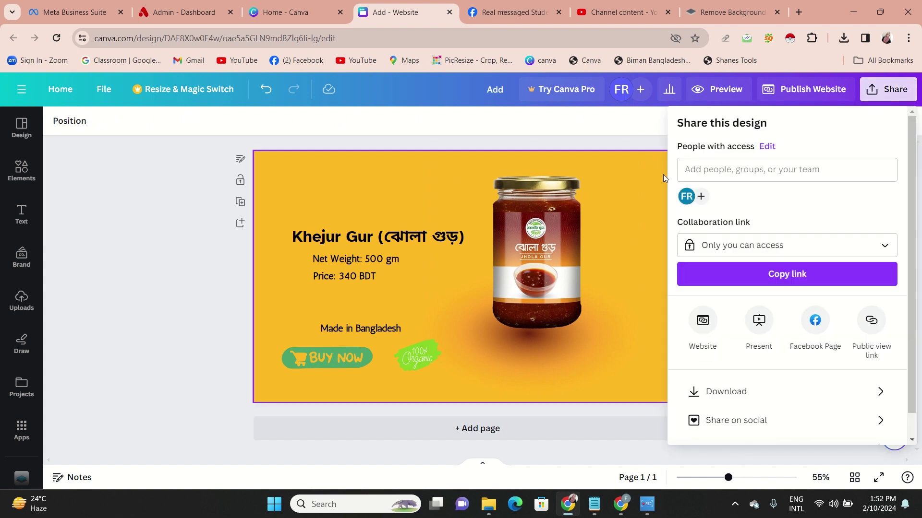
pyautogui.click(767, 392)
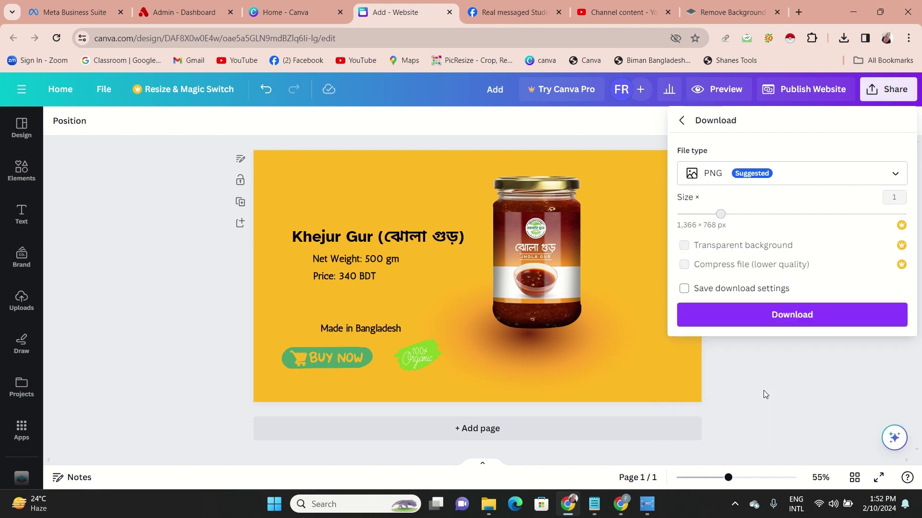
pyautogui.click(217, 373)
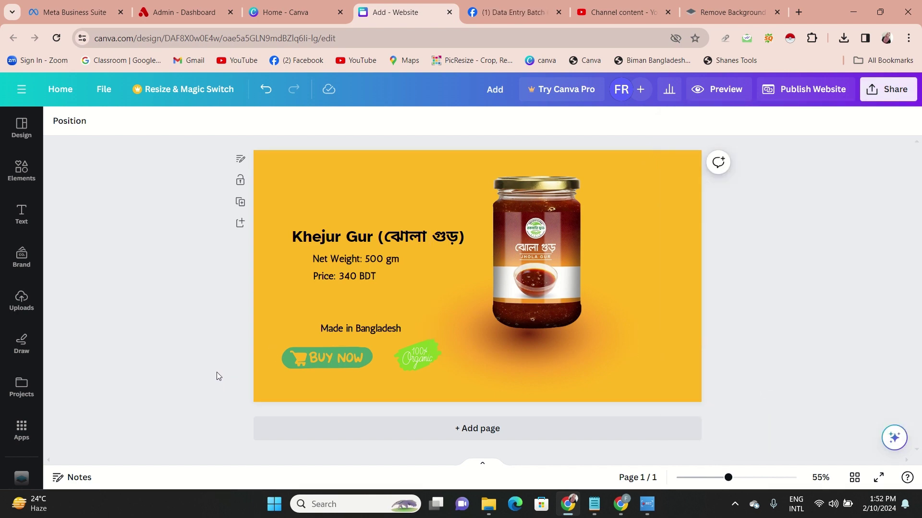
# Add a blank second page with a white background below the banner
pyautogui.click(352, 437)
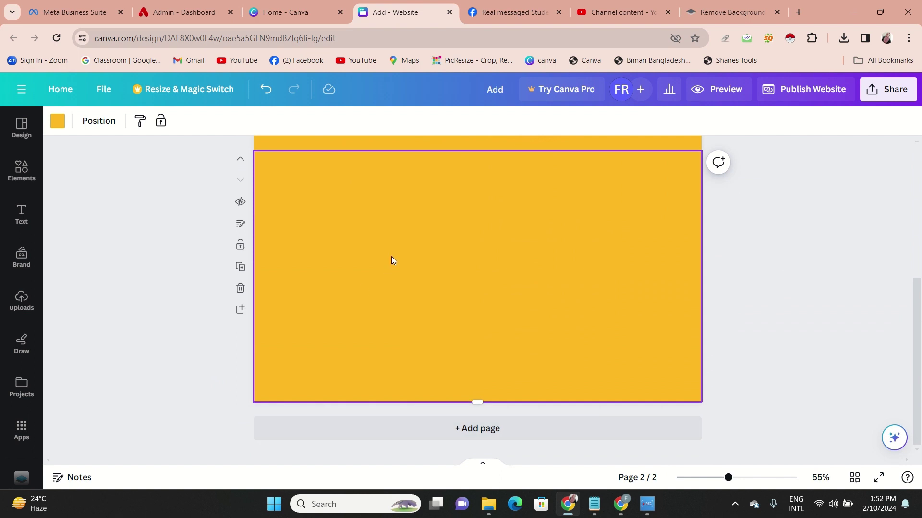
pyautogui.press('Delete')
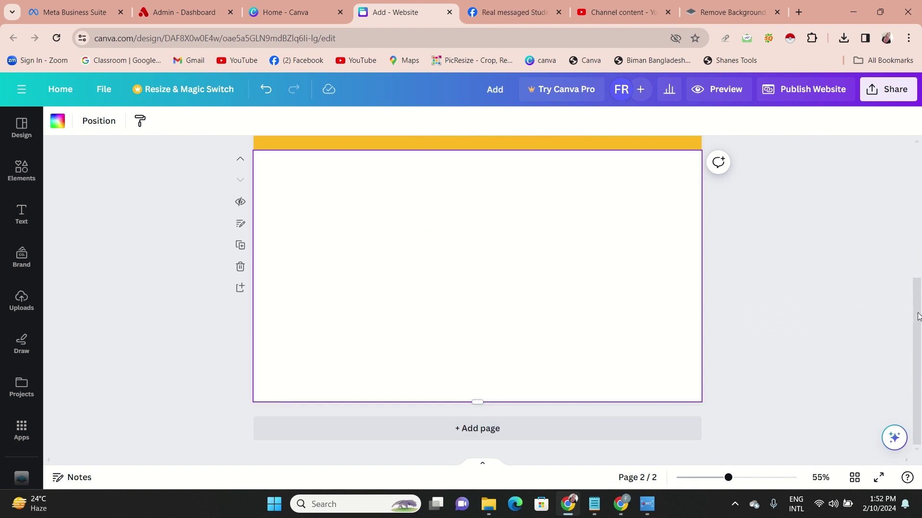
pyautogui.moveTo(917, 317); pyautogui.dragTo(913, 165)
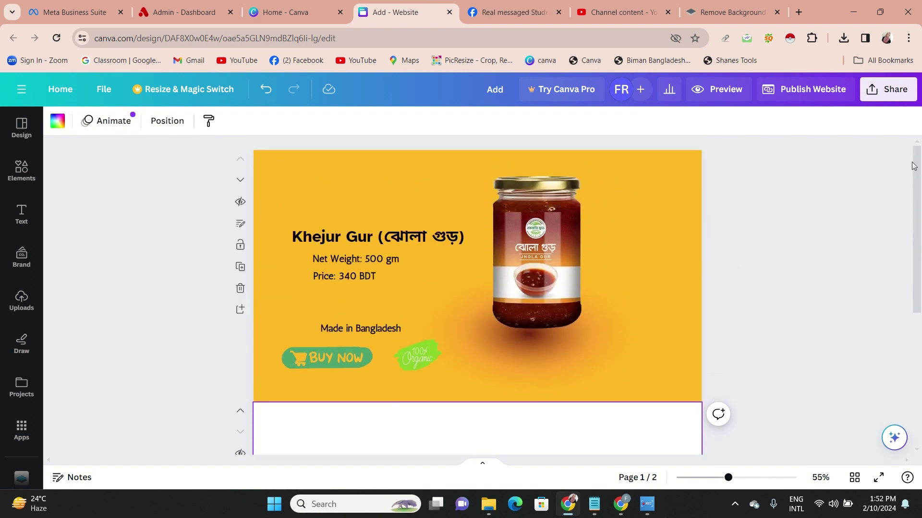
pyautogui.scroll(-2, 913, 166)
pyautogui.click(788, 341)
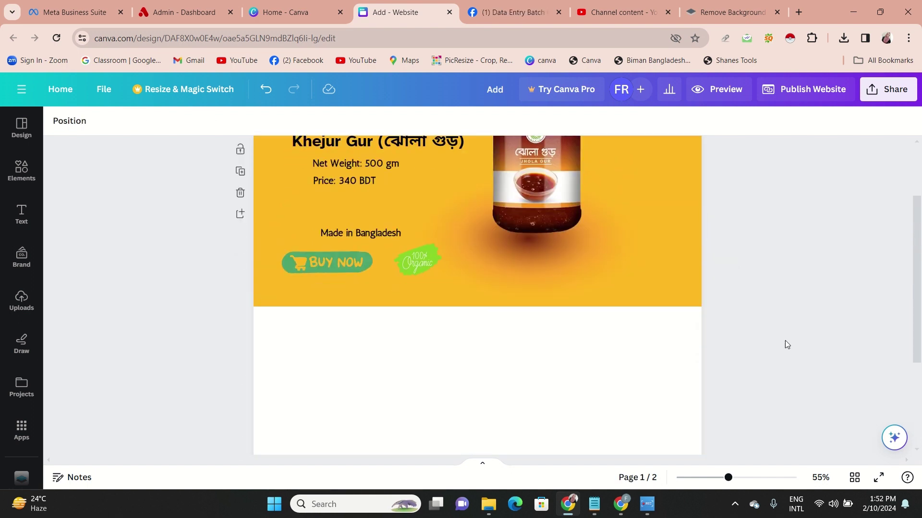
pyautogui.click(675, 384)
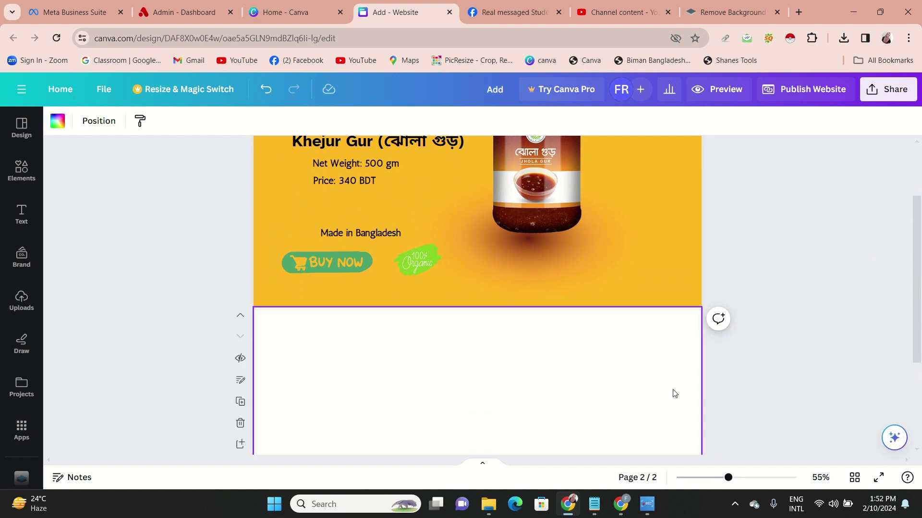
# Glance at the download settings, then switch to the remove.bg tab showing the cut-out jar
pyautogui.click(881, 91)
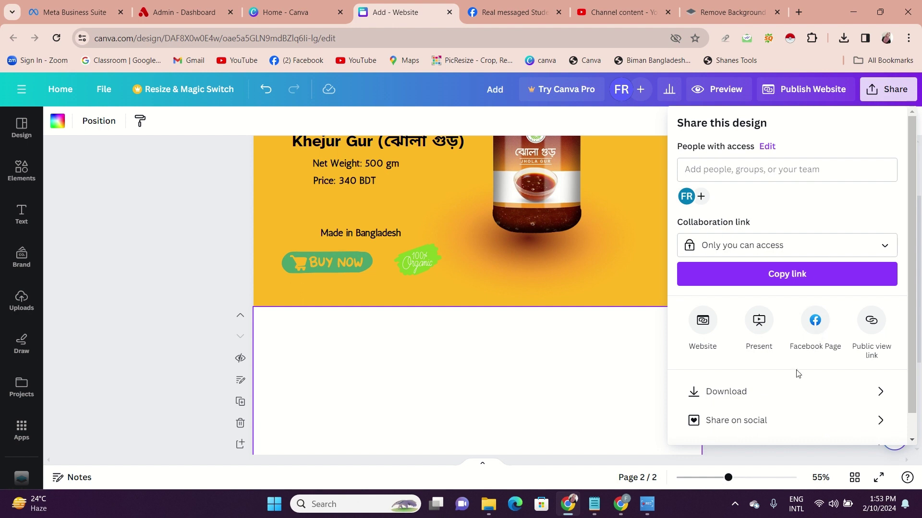
pyautogui.click(785, 392)
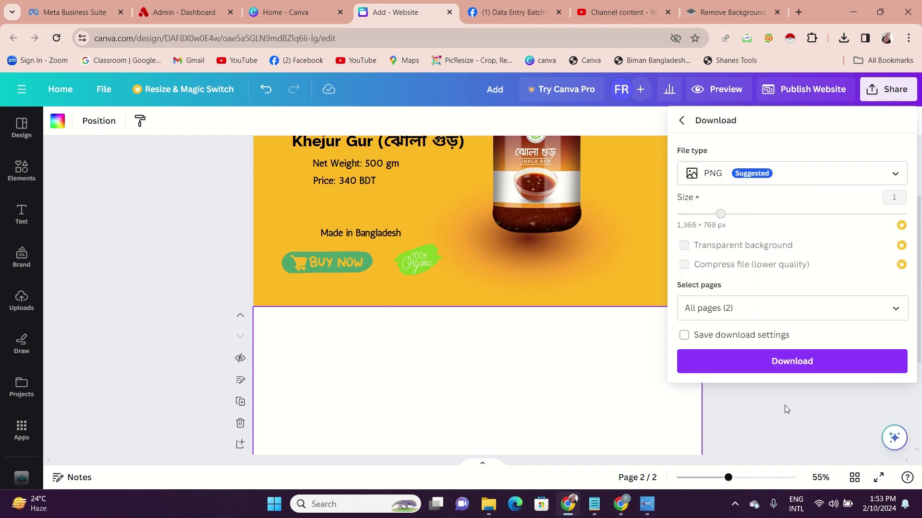
pyautogui.click(785, 405)
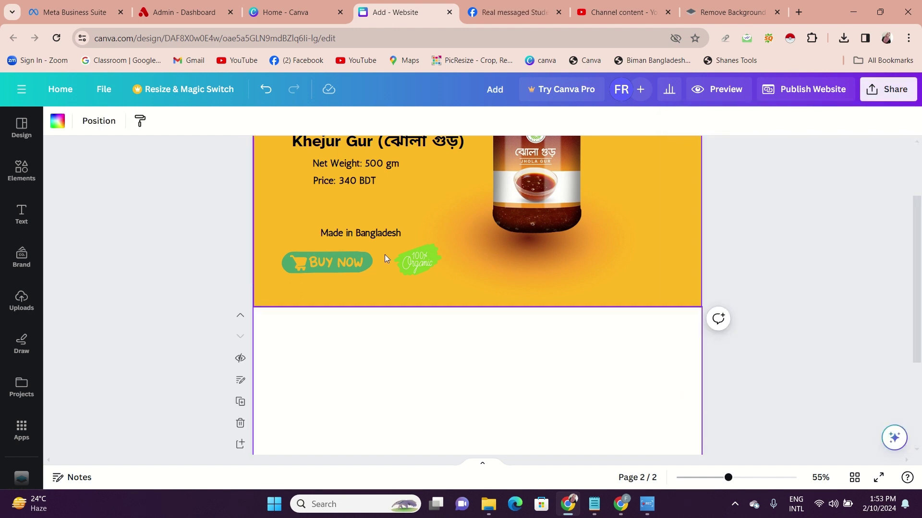
pyautogui.moveTo(918, 267); pyautogui.dragTo(919, 335)
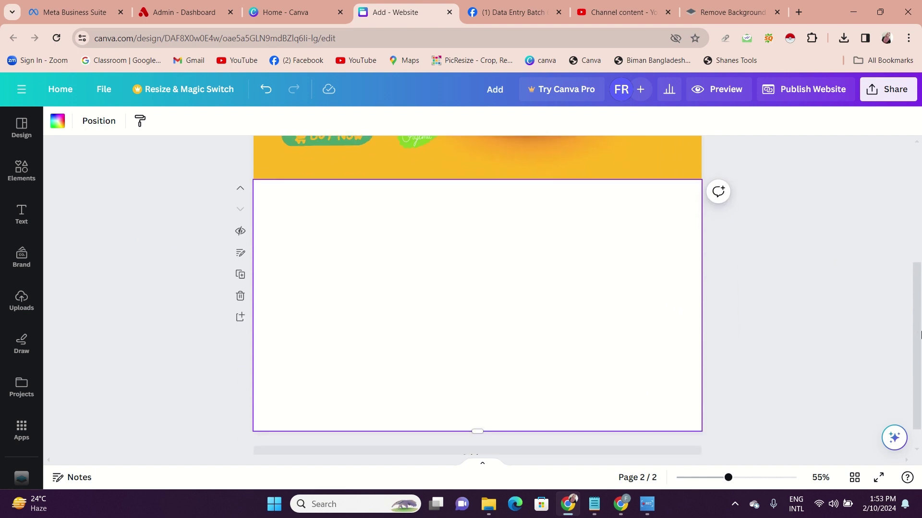
pyautogui.click(718, 3)
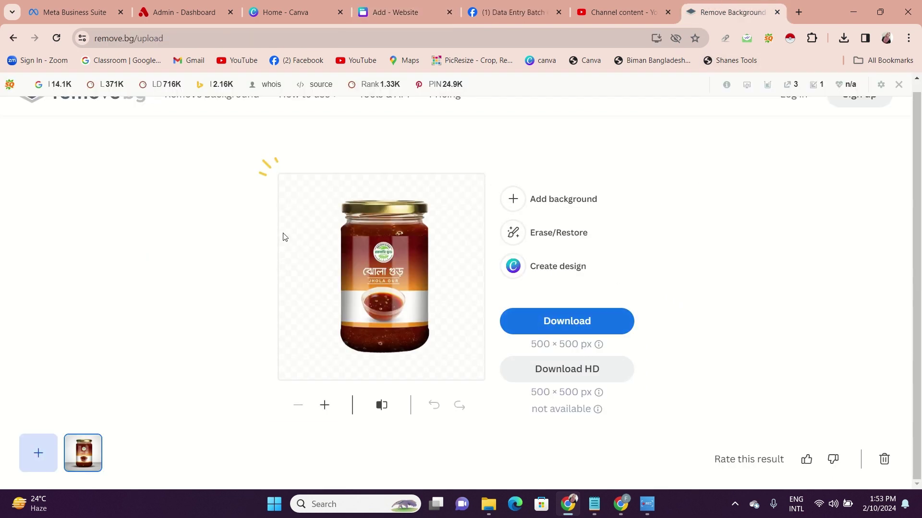
# Strip the background from the 'unnamed' syrup bowl photo and save it as unnamed-removebg-preview.png
pyautogui.click(27, 103)
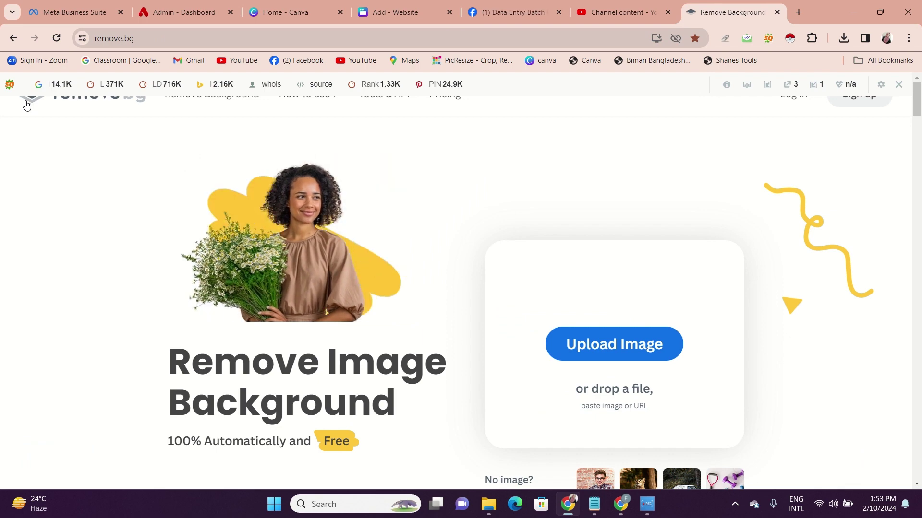
pyautogui.click(615, 335)
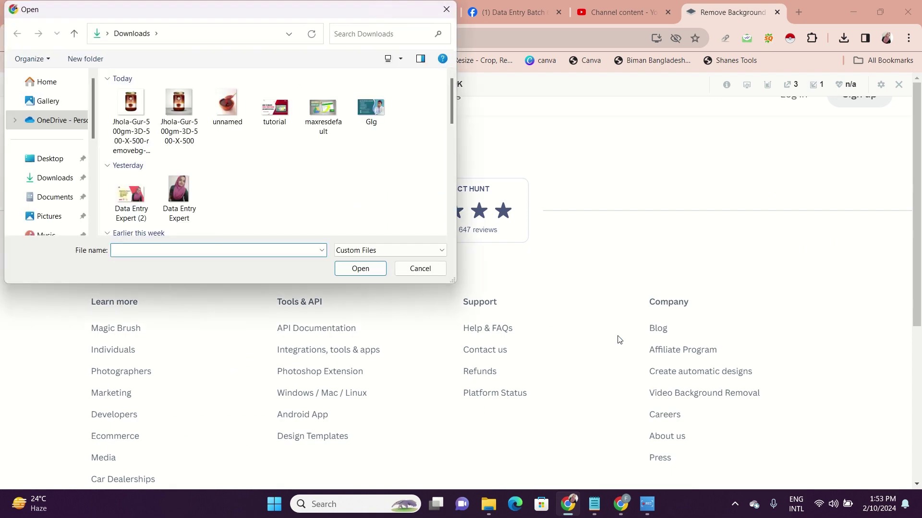
pyautogui.click(226, 107)
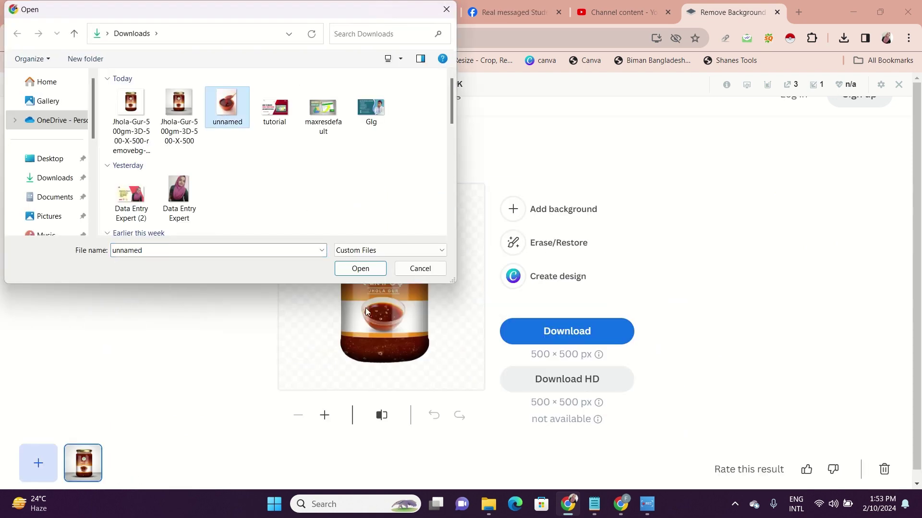
pyautogui.click(364, 270)
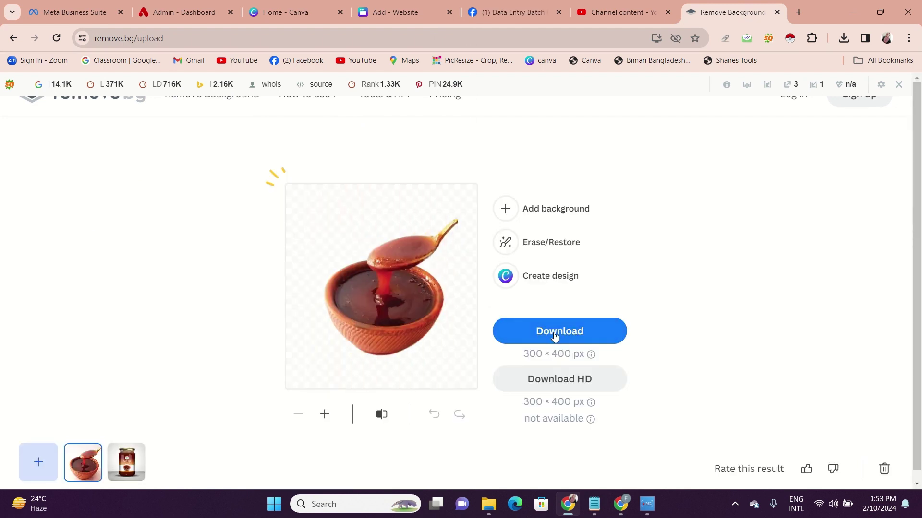
pyautogui.click(594, 336)
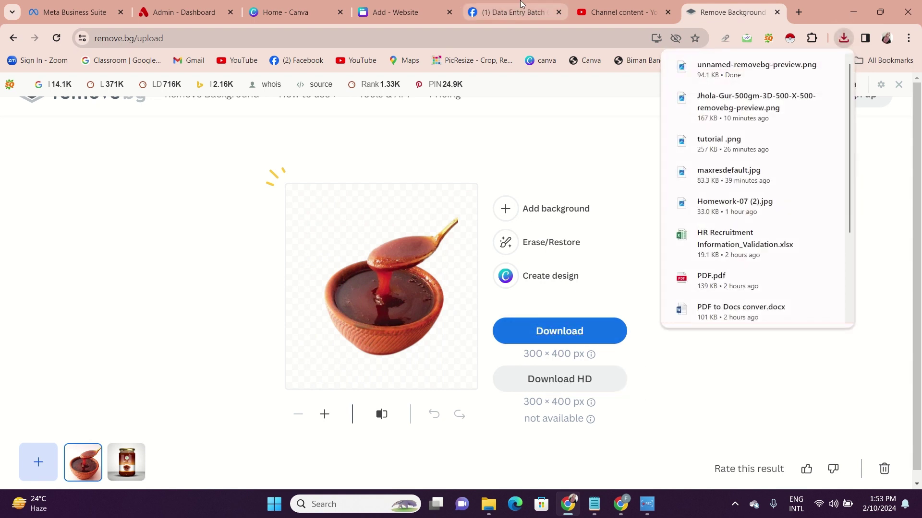
pyautogui.click(398, 11)
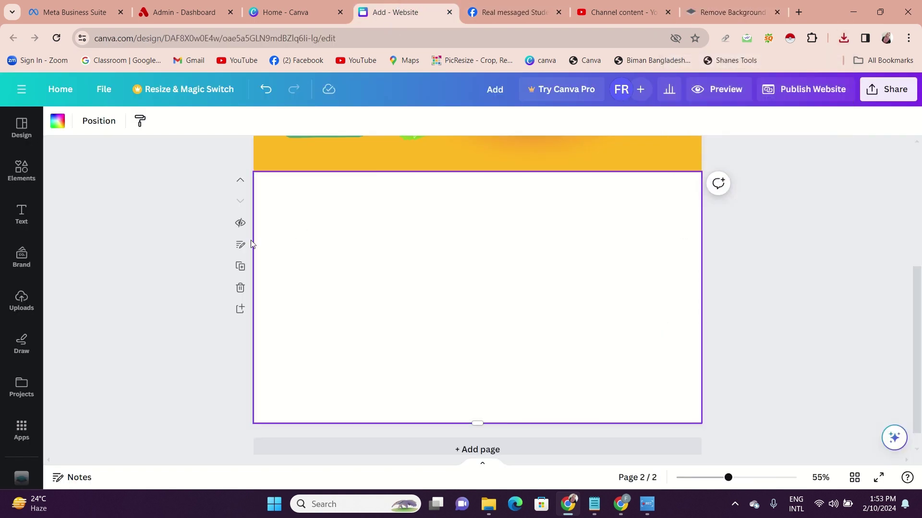
# Upload unnamed-removebg-preview to Canva and add the syrup bowl image to page 2
pyautogui.click(172, 229)
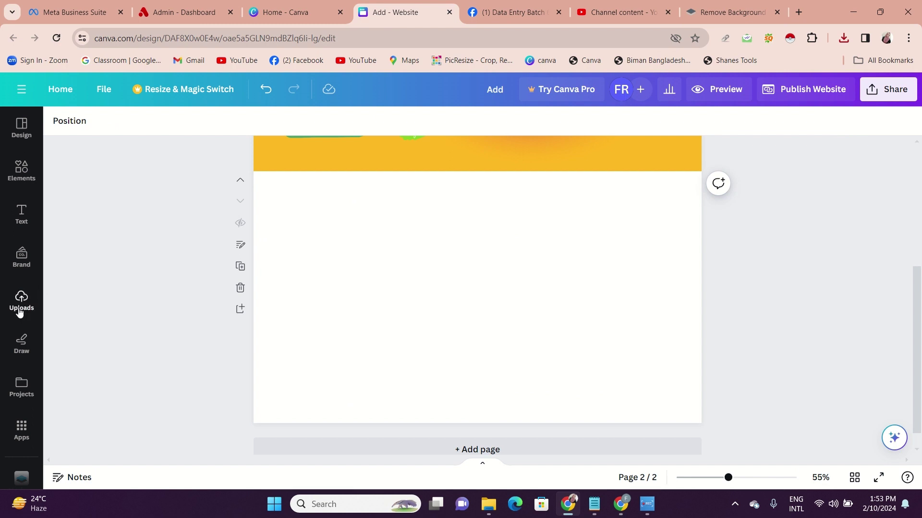
pyautogui.click(21, 300)
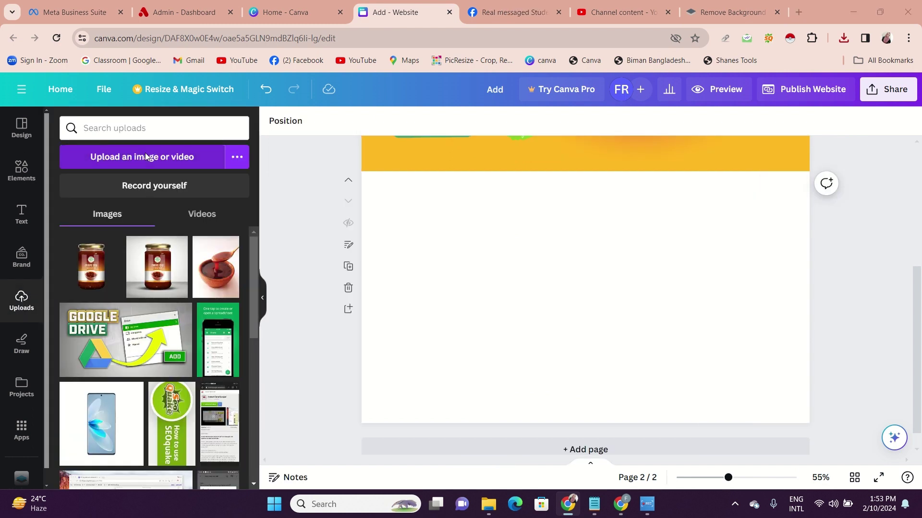
pyautogui.click(145, 155)
pyautogui.click(131, 118)
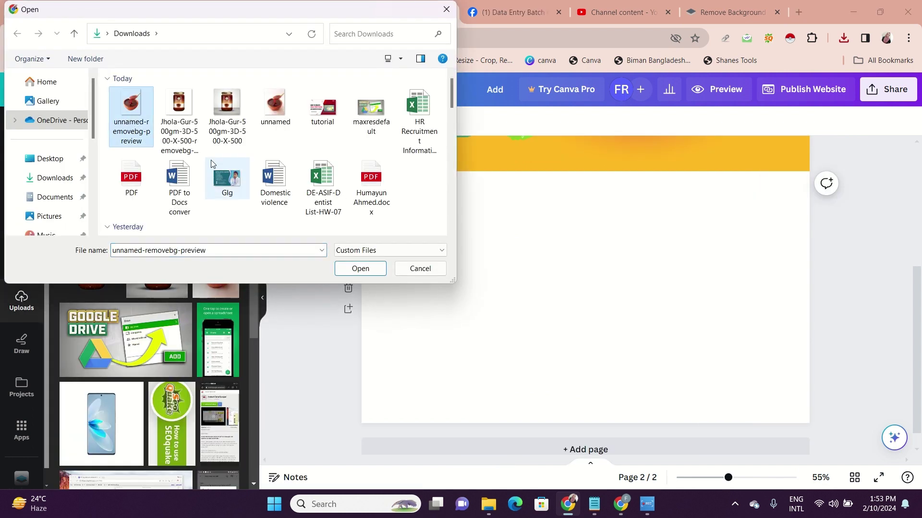
pyautogui.click(358, 268)
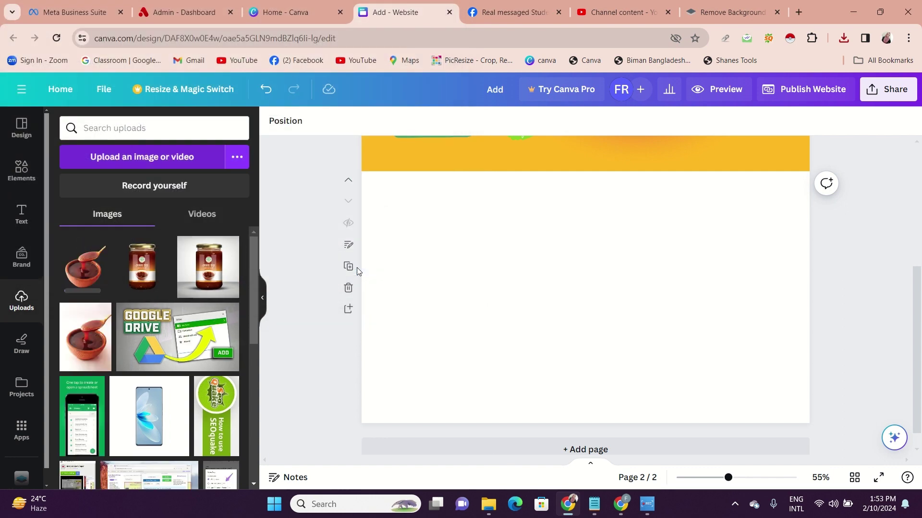
pyautogui.click(83, 274)
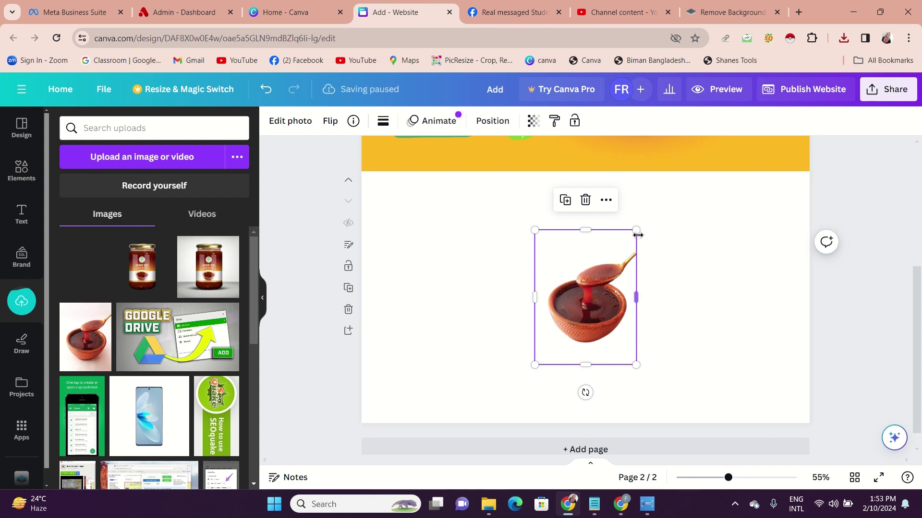
# Enlarge the syrup bowl to about 540 × 721 px and centre it on the page
pyautogui.moveTo(636, 231); pyautogui.dragTo(672, 182)
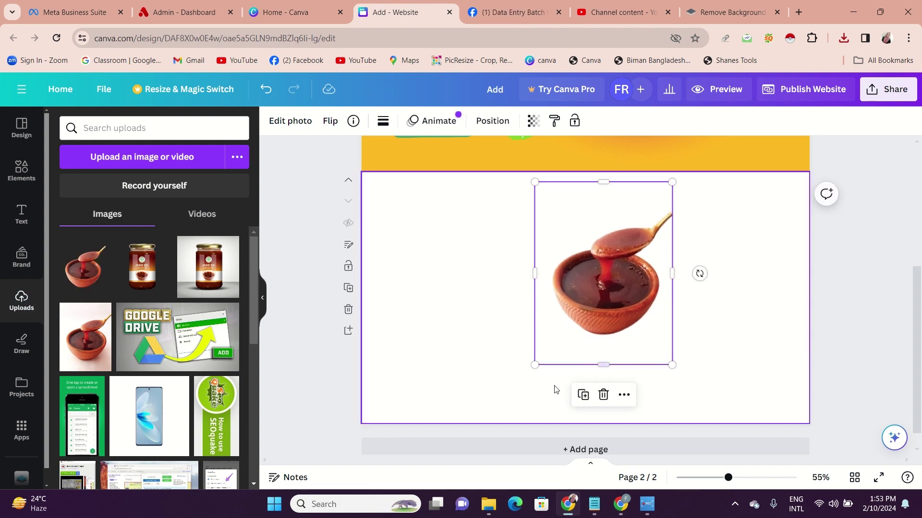
pyautogui.moveTo(535, 365); pyautogui.dragTo(497, 412)
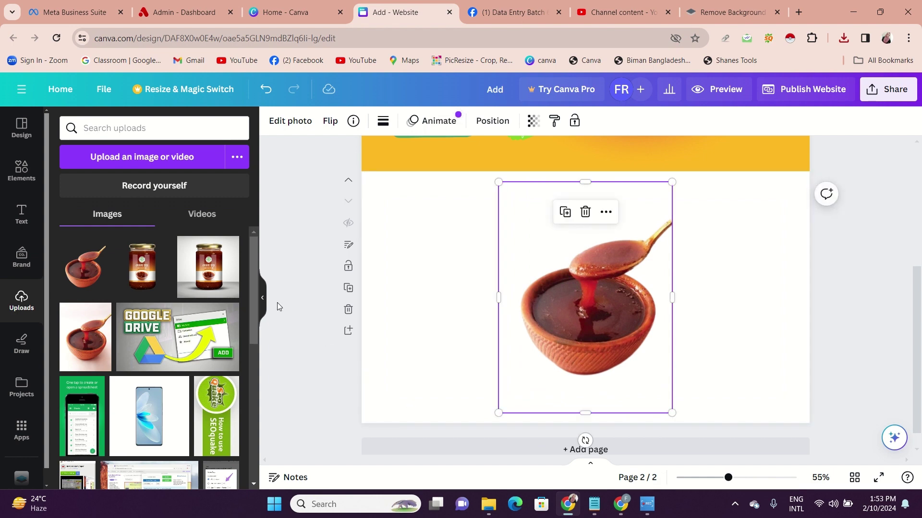
pyautogui.click(264, 301)
pyautogui.click(172, 335)
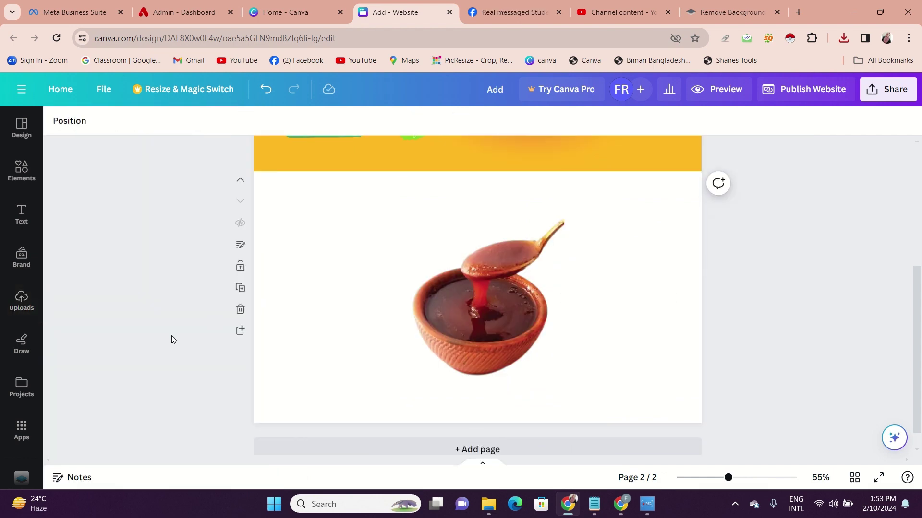
pyautogui.click(494, 332)
pyautogui.moveTo(495, 332); pyautogui.dragTo(489, 332)
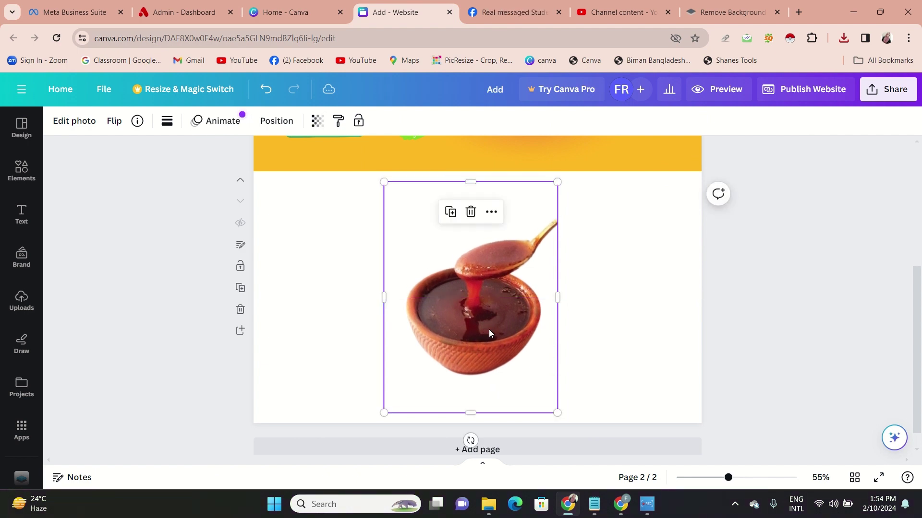
# Download all 2 pages as PNG at 1,366 × 768 px
pyautogui.click(776, 310)
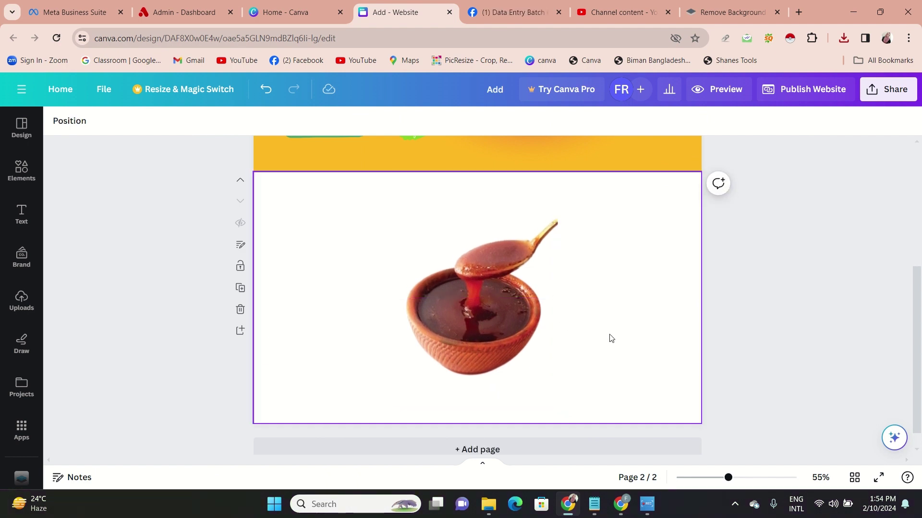
pyautogui.click(891, 91)
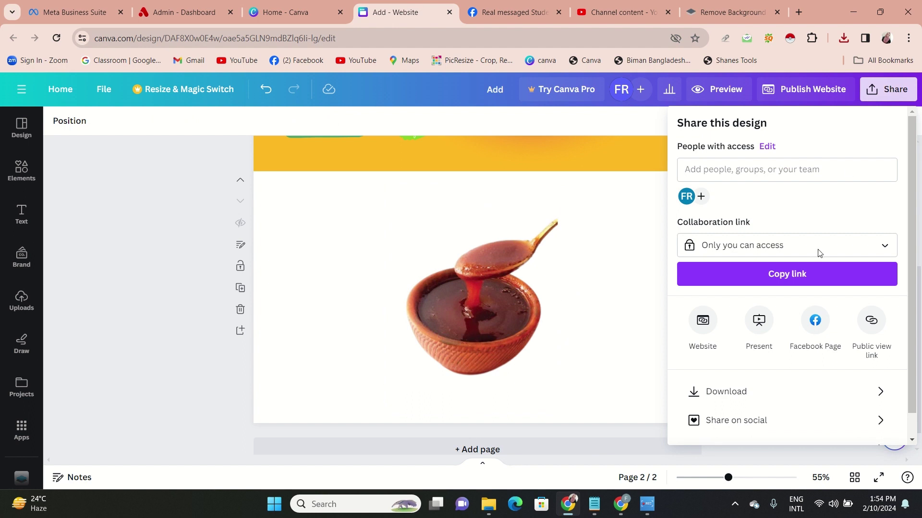
pyautogui.click(790, 392)
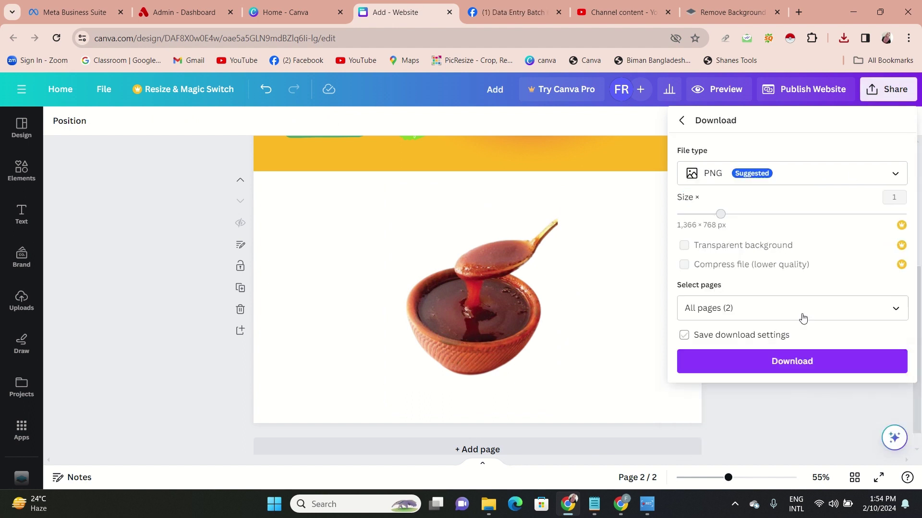
pyautogui.click(823, 177)
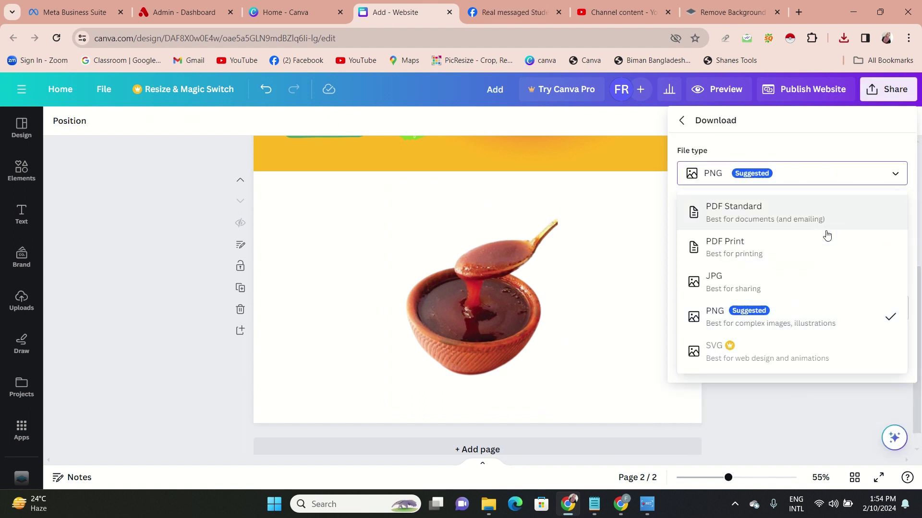
pyautogui.click(811, 317)
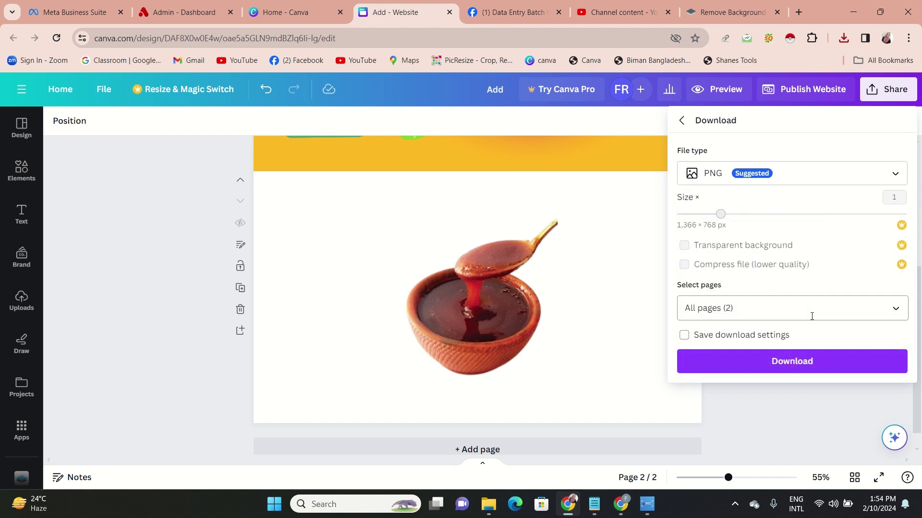
pyautogui.click(820, 365)
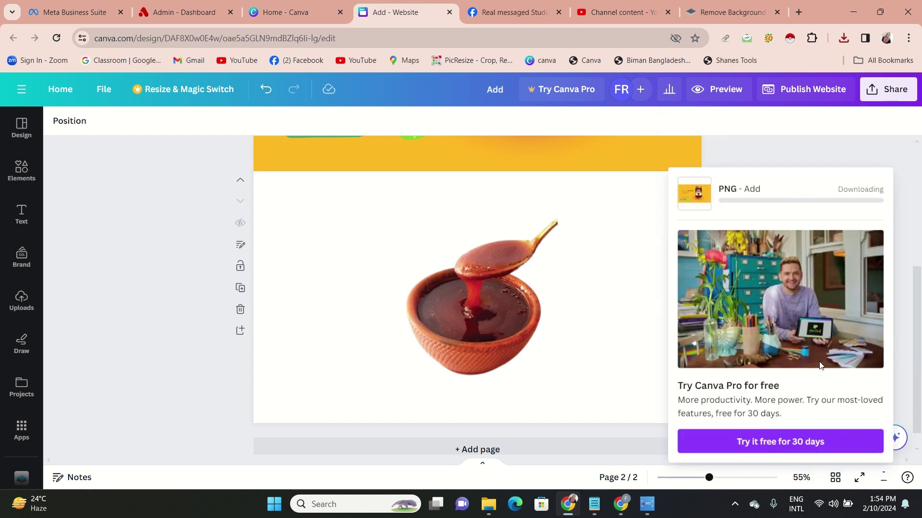
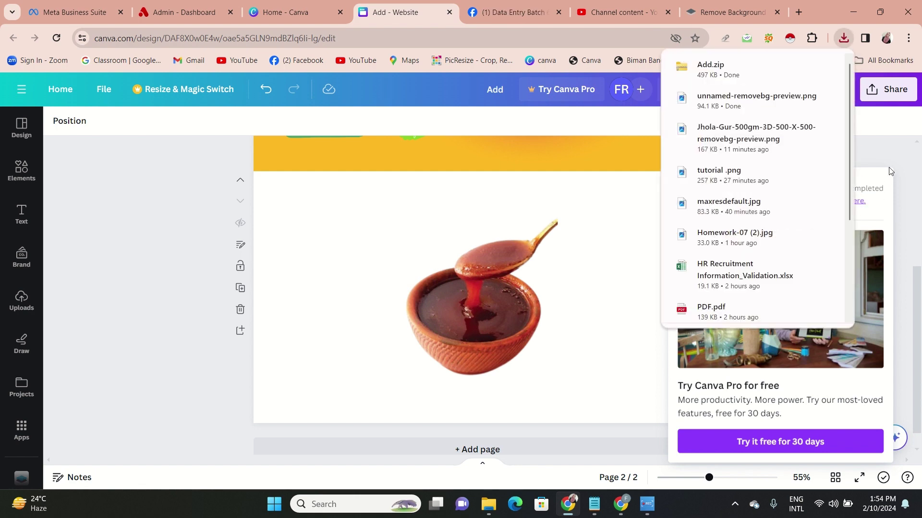
# Close the Canva downloads list and the Canva Pro upgrade offer
pyautogui.click(887, 137)
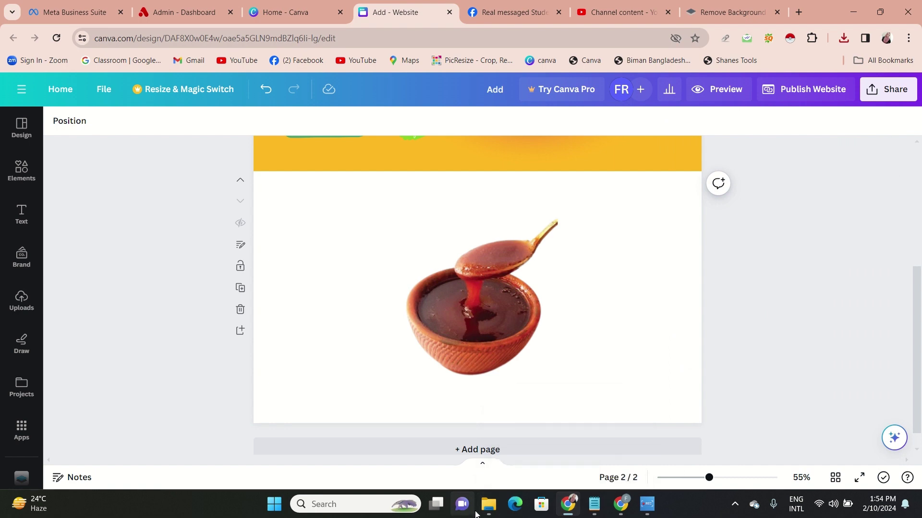
# Extract Add.zip in Downloads so images 1 and 2 sit in an Add folder
pyautogui.moveTo(483, 512)
pyautogui.click(482, 466)
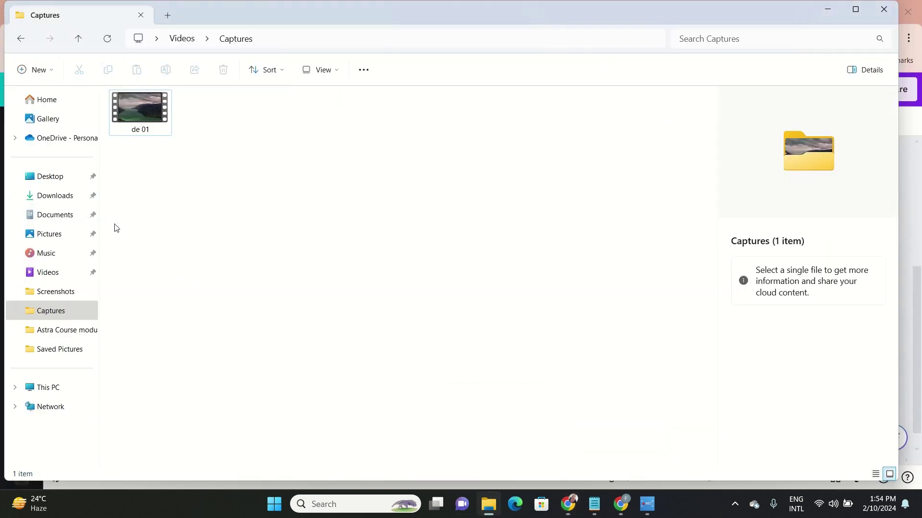
pyautogui.click(63, 195)
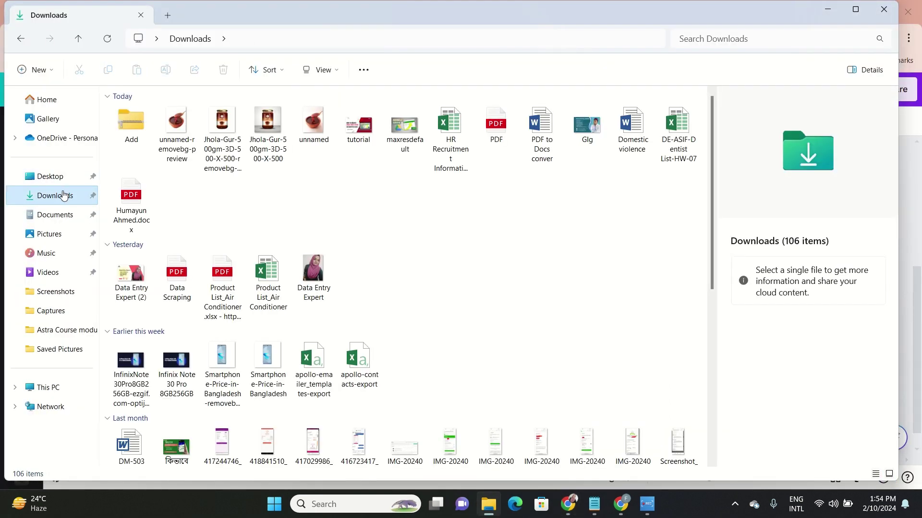
pyautogui.click(127, 126)
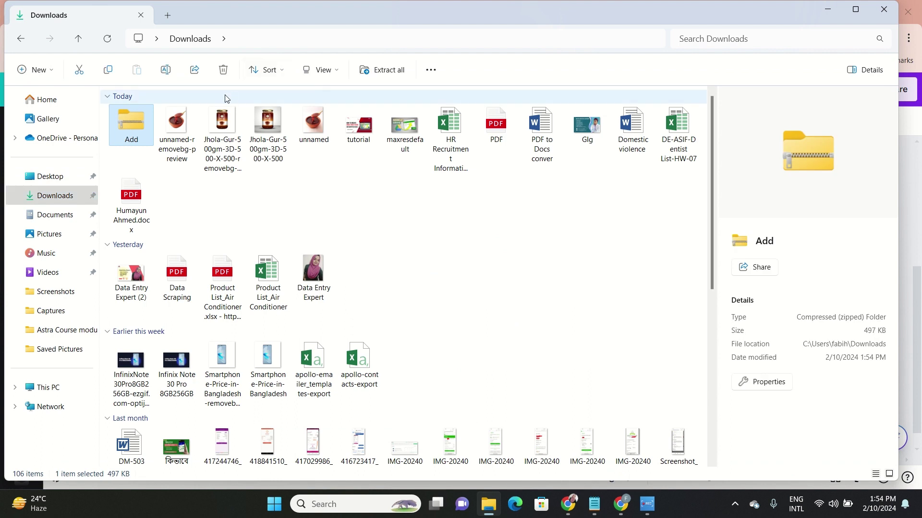
pyautogui.doubleClick(122, 140)
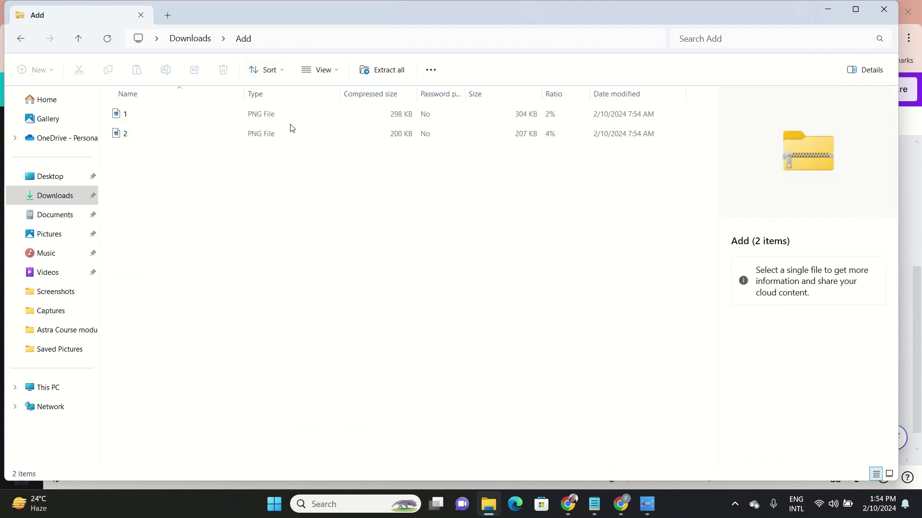
pyautogui.click(386, 71)
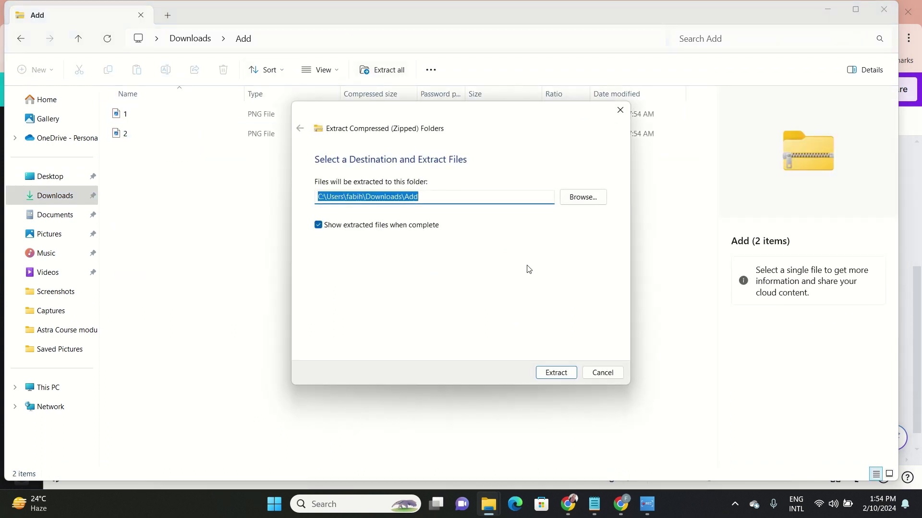
pyautogui.click(556, 372)
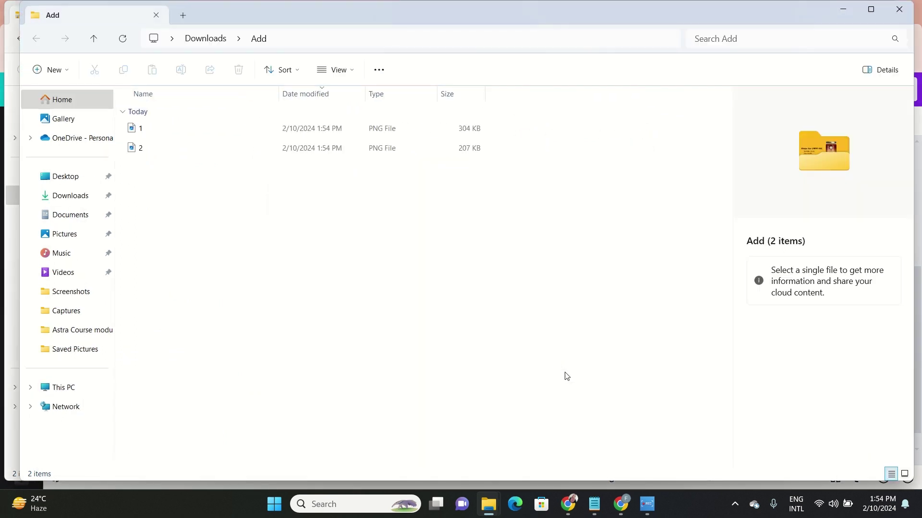
pyautogui.moveTo(620, 504)
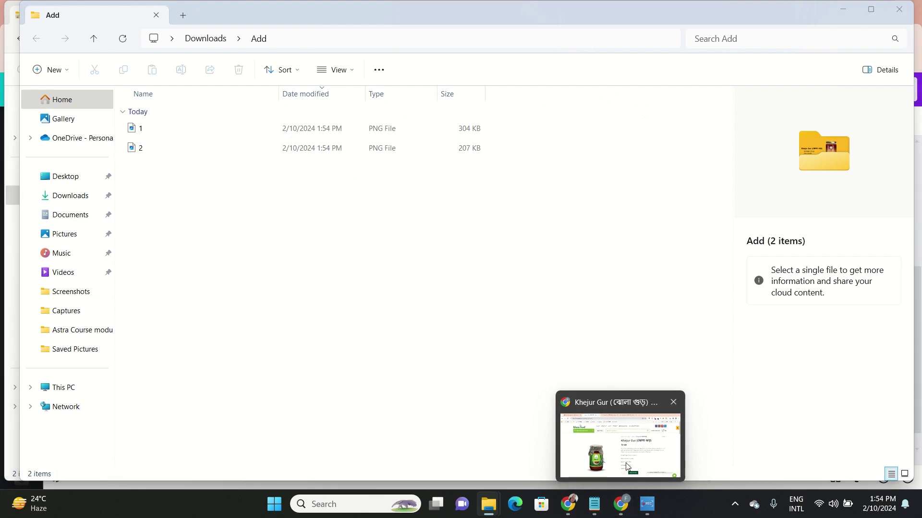
pyautogui.click(626, 467)
# Name the product 'Khejur Gur (ঝোলা গুড়)' using the title copied from the Khaas Food page
pyautogui.click(92, 9)
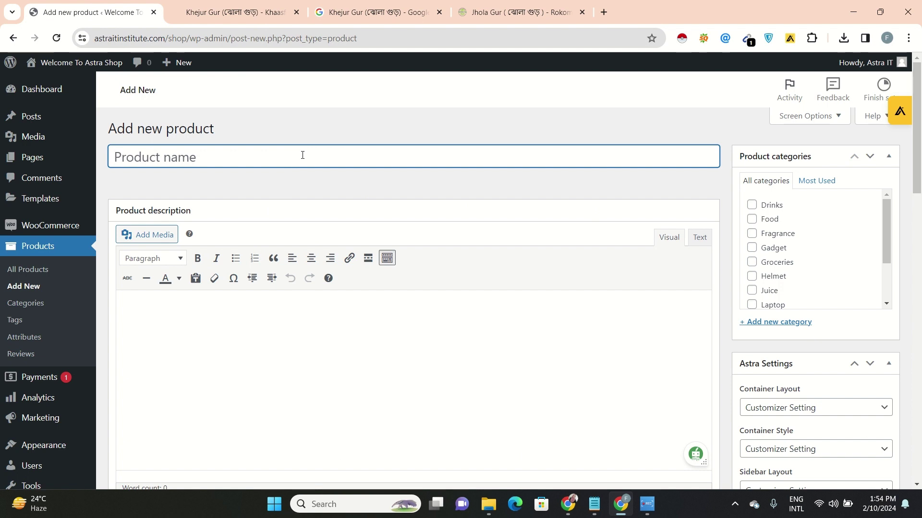
pyautogui.write('Net Weight: 500 gm')
pyautogui.press('BackSpace')
pyautogui.press('BackSpace')
pyautogui.press('BackSpace')
pyautogui.press('BackSpace')
pyautogui.press('BackSpace')
pyautogui.press('BackSpace')
pyautogui.press('BackSpace')
pyautogui.press('BackSpace')
pyautogui.press('BackSpace')
pyautogui.press('BackSpace')
pyautogui.press('BackSpace')
pyautogui.press('BackSpace')
pyautogui.press('BackSpace')
pyautogui.press('BackSpace')
pyautogui.press('BackSpace')
pyautogui.press('BackSpace')
pyautogui.press('BackSpace')
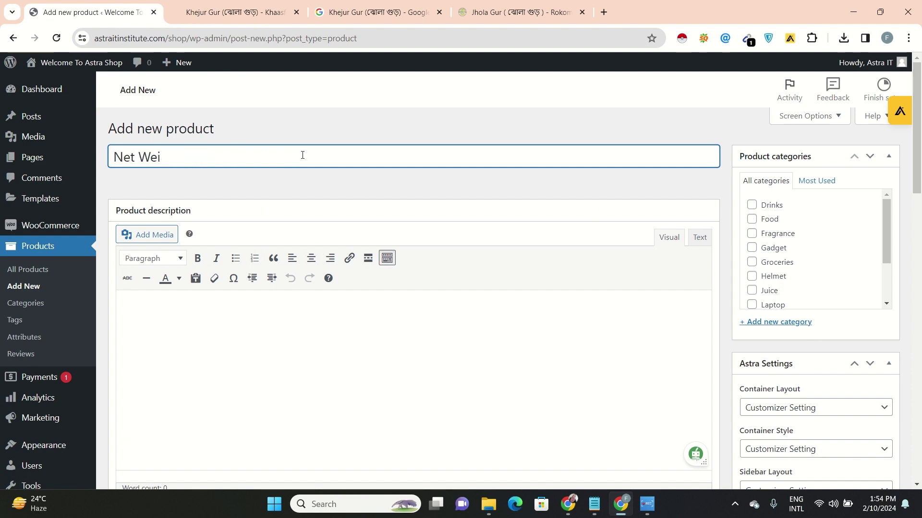
pyautogui.click(240, 12)
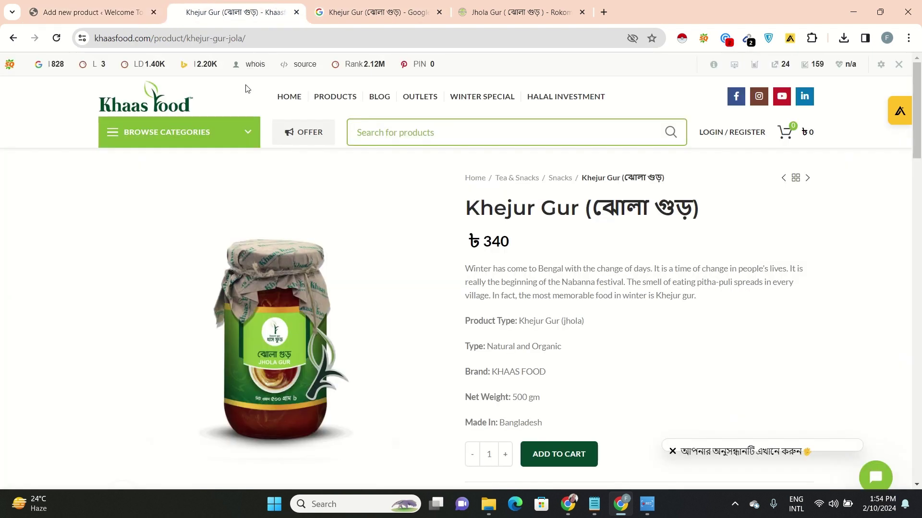
pyautogui.moveTo(468, 208); pyautogui.dragTo(711, 216)
pyautogui.hotkey('ctrl', 'c')
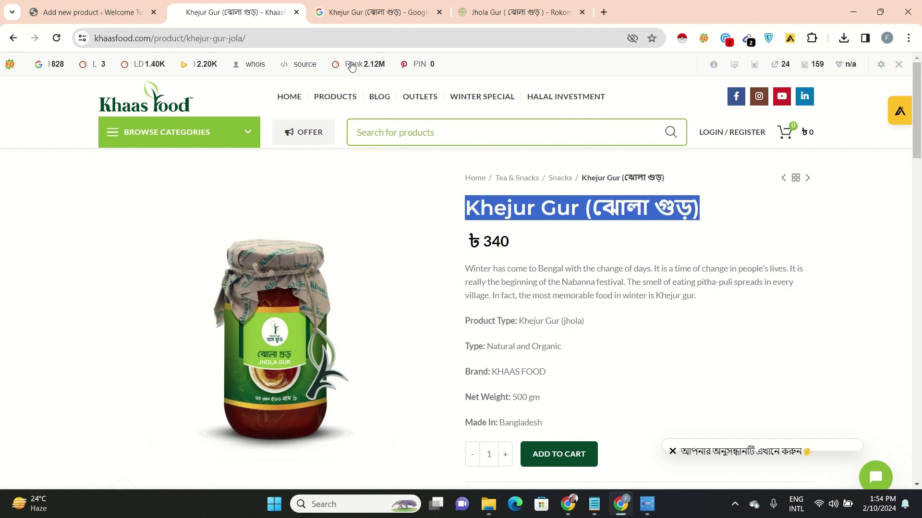
pyautogui.click(84, 12)
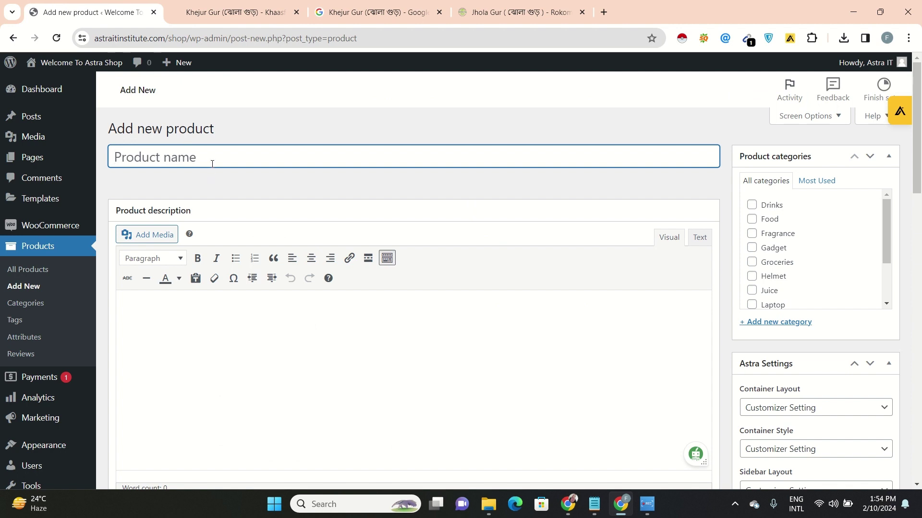
pyautogui.hotkey('ctrl', 'v')
pyautogui.click(246, 340)
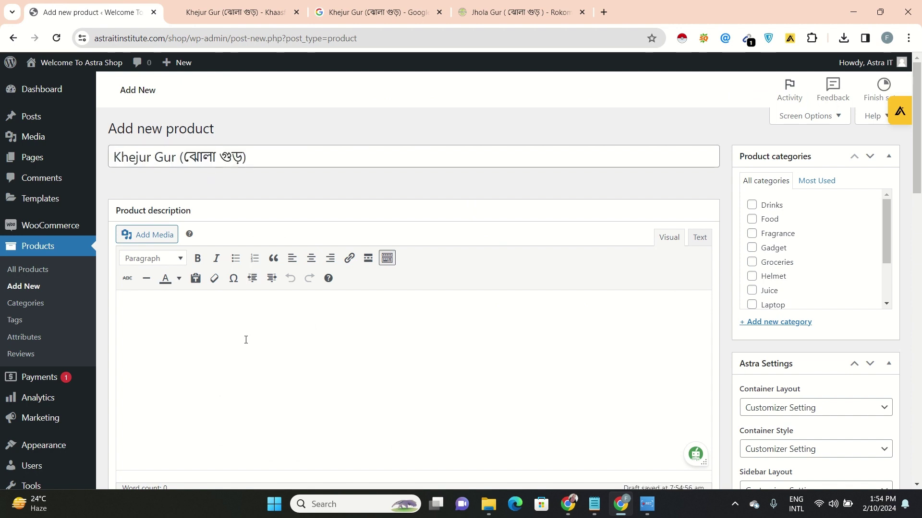
# Paste the Khaas Food description into the product editor and tick the Food category
pyautogui.click(211, 10)
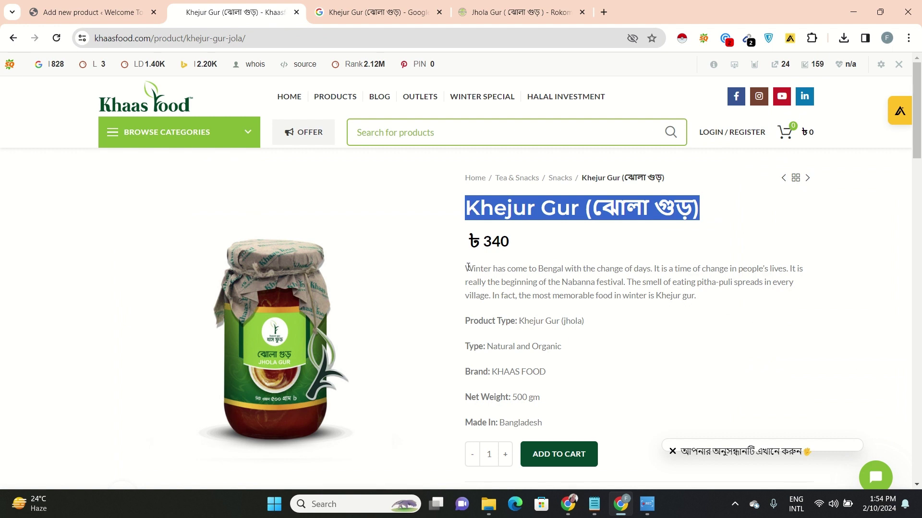
pyautogui.moveTo(468, 267); pyautogui.dragTo(590, 425)
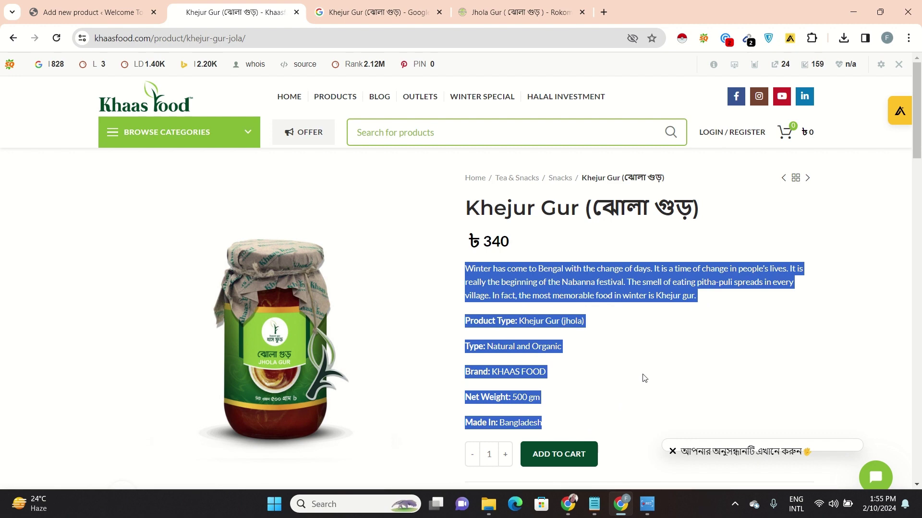
pyautogui.moveTo(707, 307); pyautogui.dragTo(543, 427)
pyautogui.hotkey('ctrl', 'c')
pyautogui.click(464, 277)
pyautogui.click(103, 11)
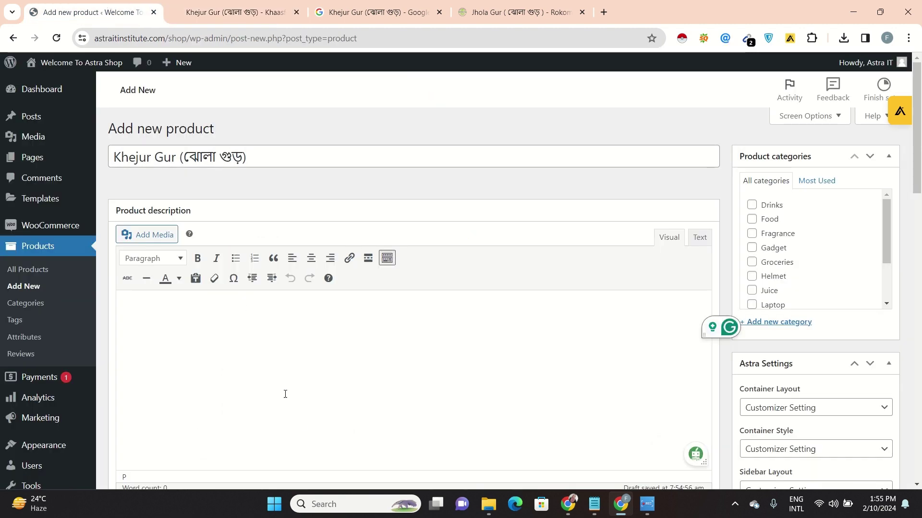
pyautogui.hotkey('ctrl', 'v')
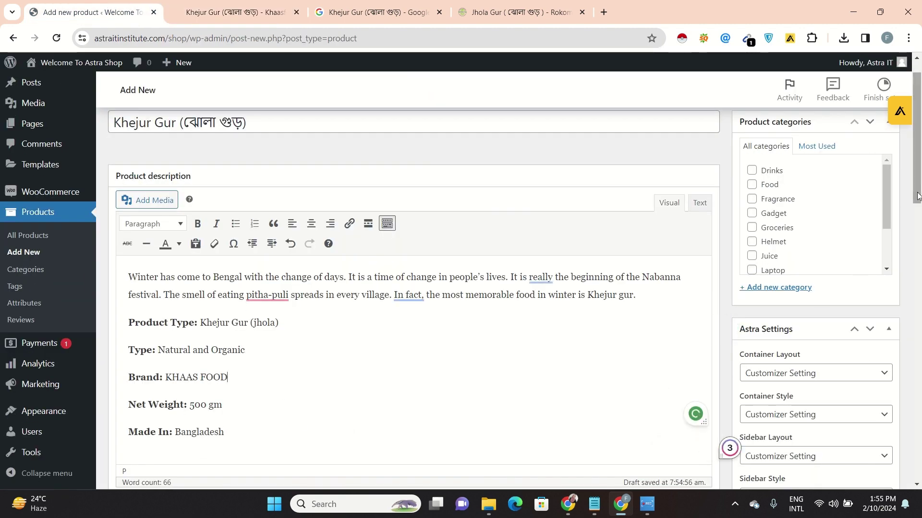
pyautogui.click(752, 184)
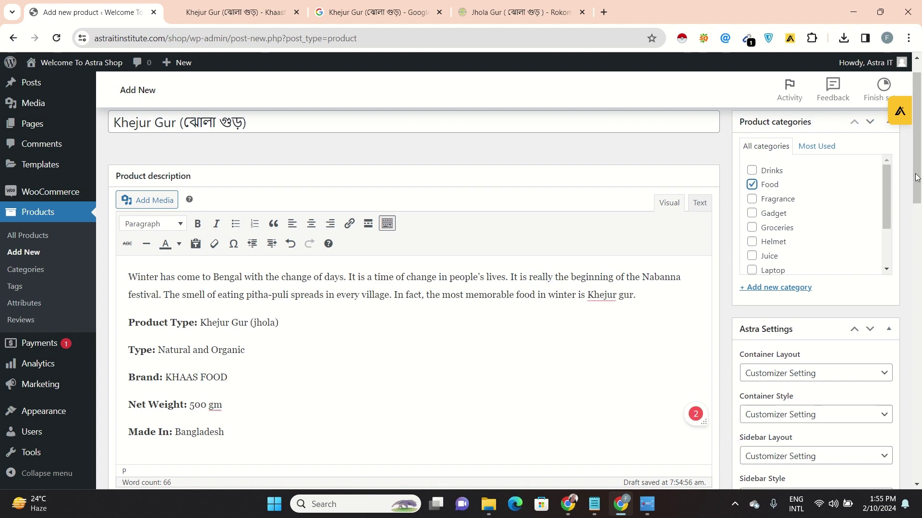
pyautogui.scroll(-6, 828, 243)
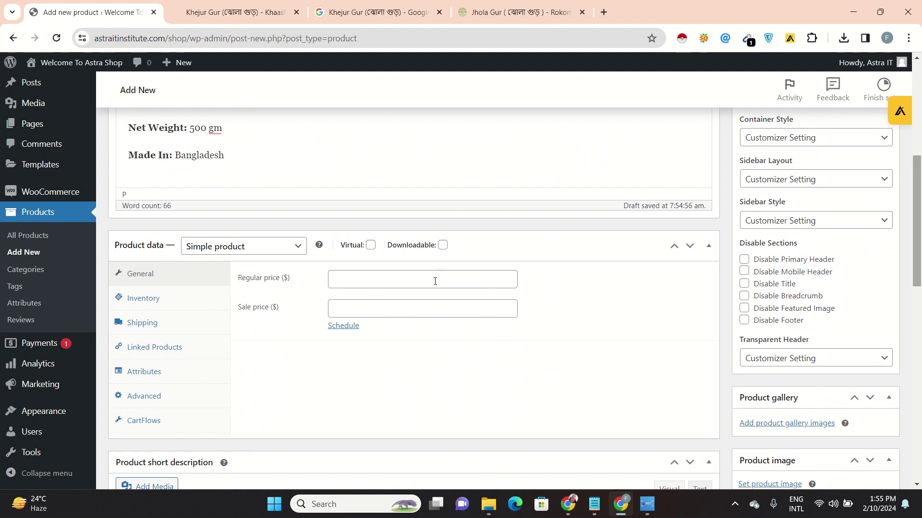
# Enter 4.56 as the regular price after checking the reference product pages
pyautogui.click(438, 281)
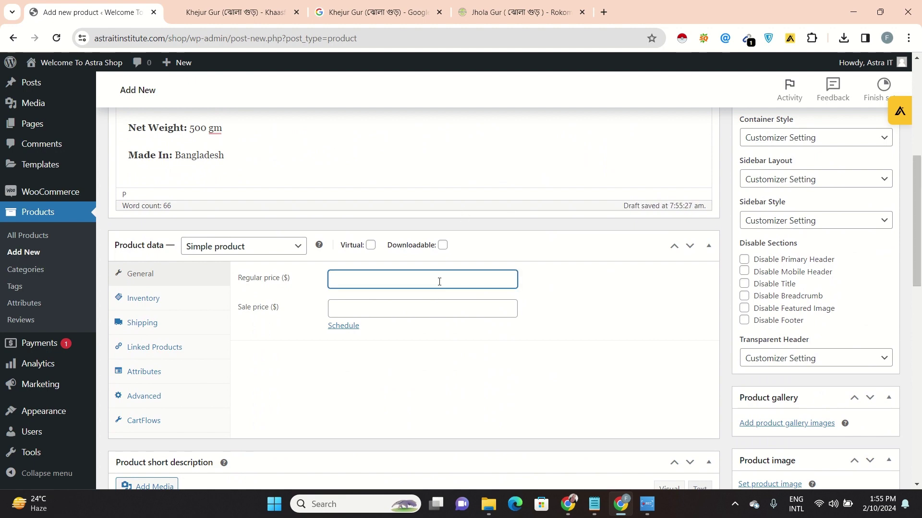
pyautogui.click(232, 3)
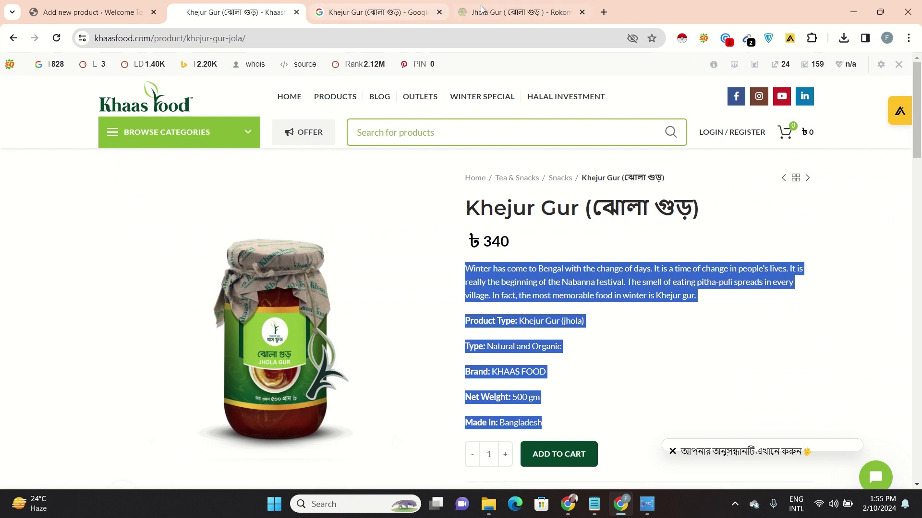
pyautogui.click(497, 6)
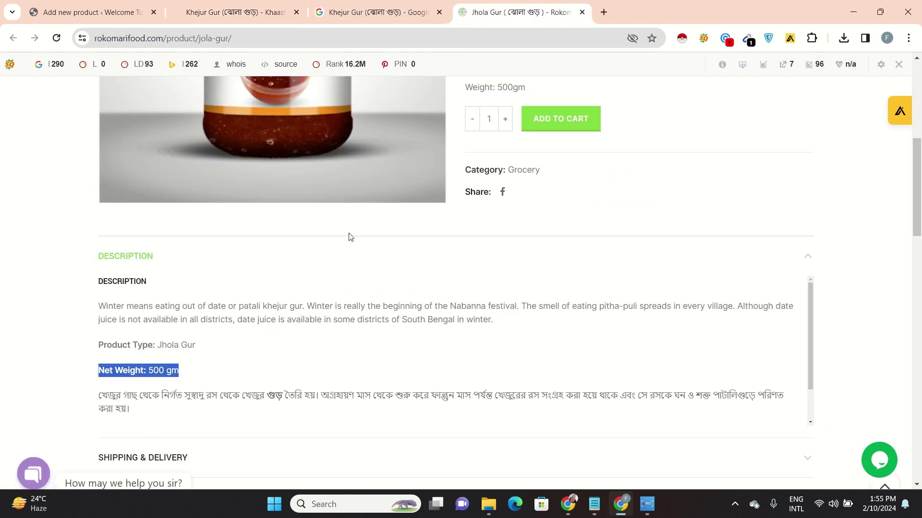
pyautogui.click(605, 13)
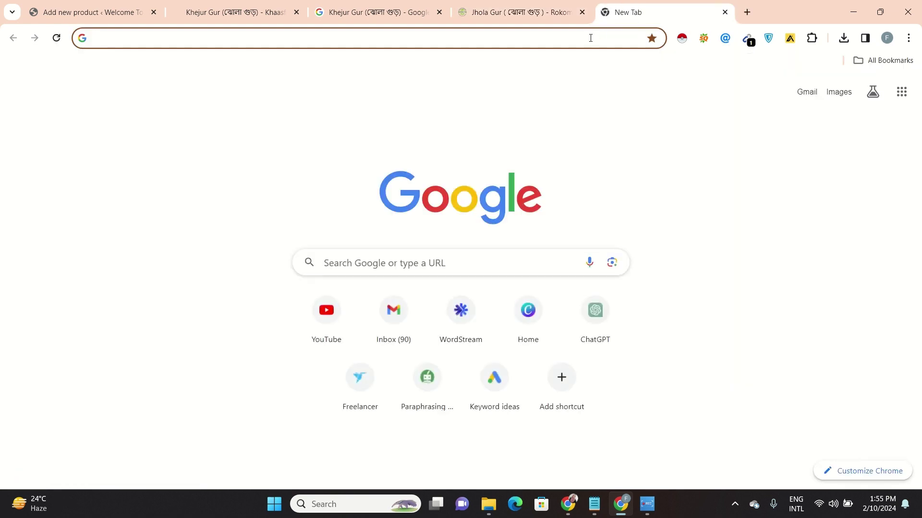
pyautogui.write('do')
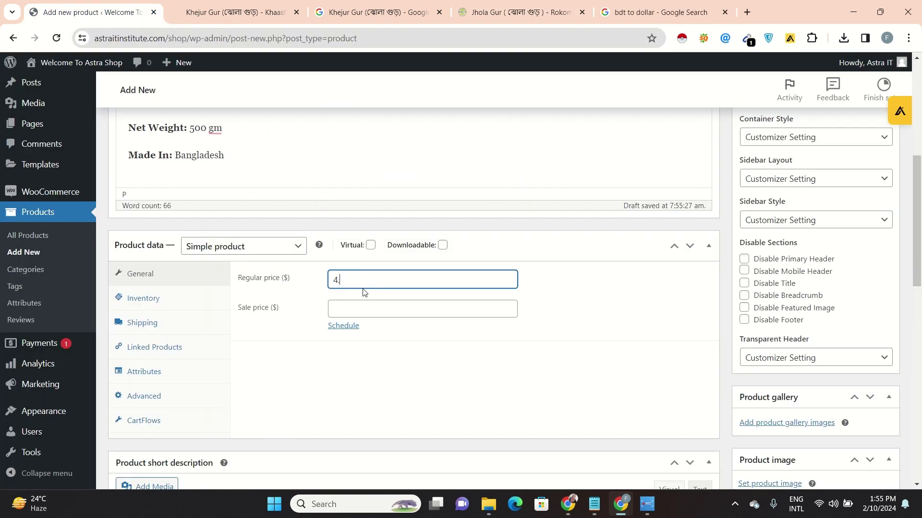
pyautogui.write('56')
pyautogui.click(361, 309)
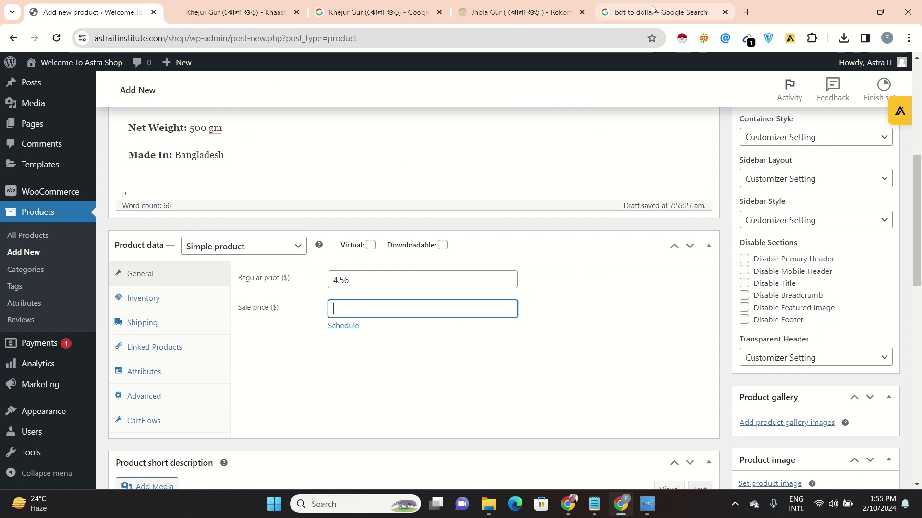
# Convert 350 taka to dollars and enter 3.19 as the sale price
pyautogui.click(651, 7)
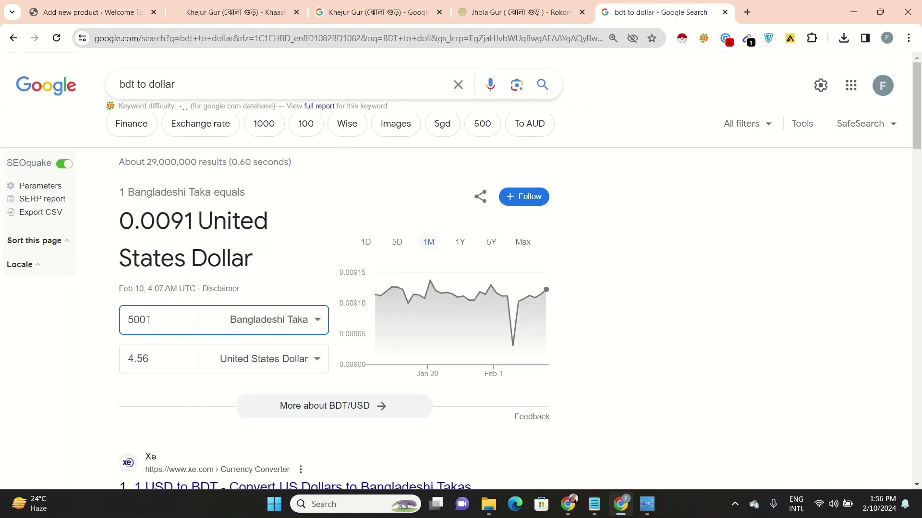
pyautogui.press('BackSpace')
pyautogui.press('BackSpace')
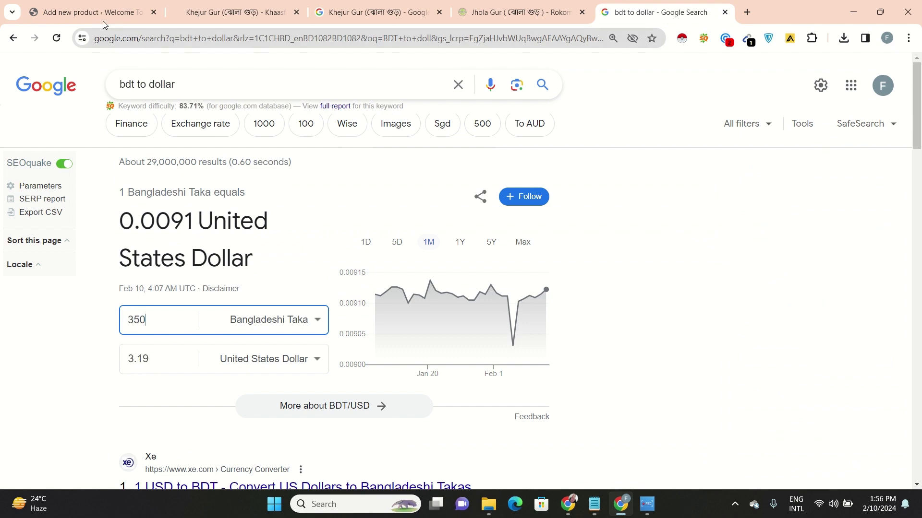
pyautogui.moveTo(103, 21); pyautogui.dragTo(395, 80)
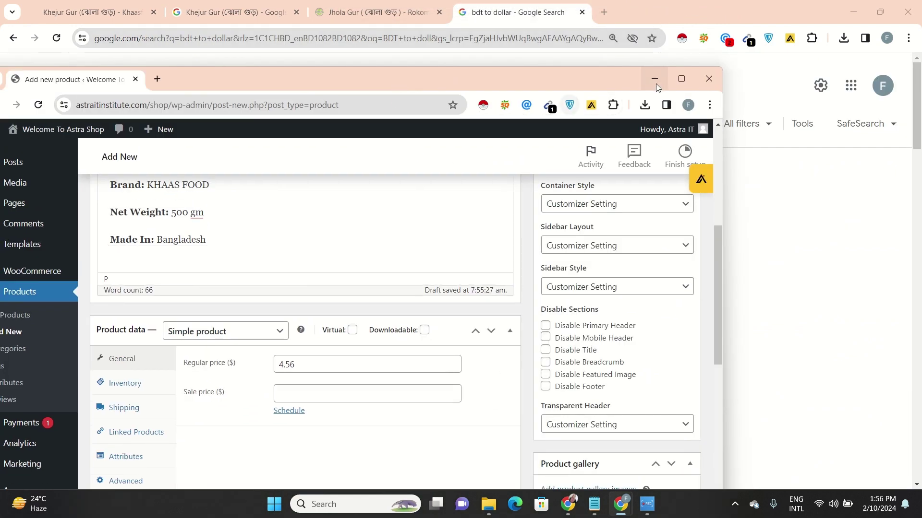
pyautogui.click(681, 79)
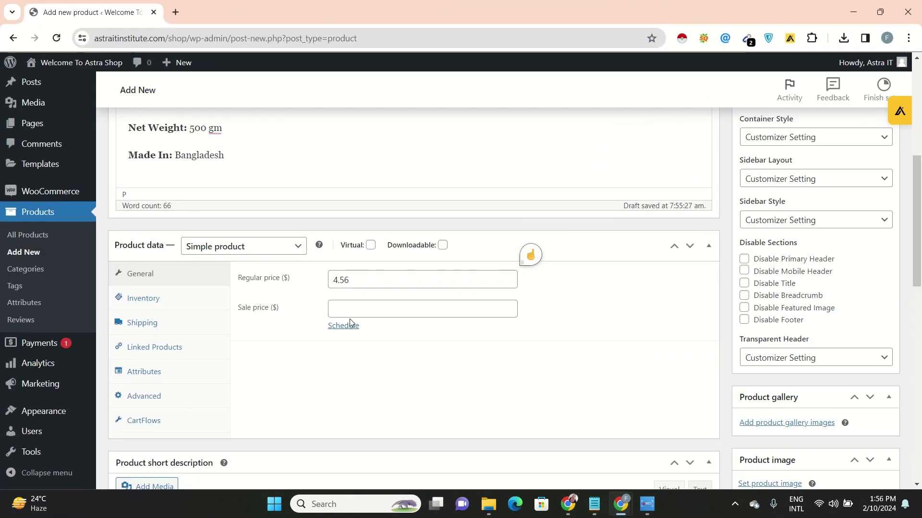
pyautogui.click(362, 308)
pyautogui.write('3.19')
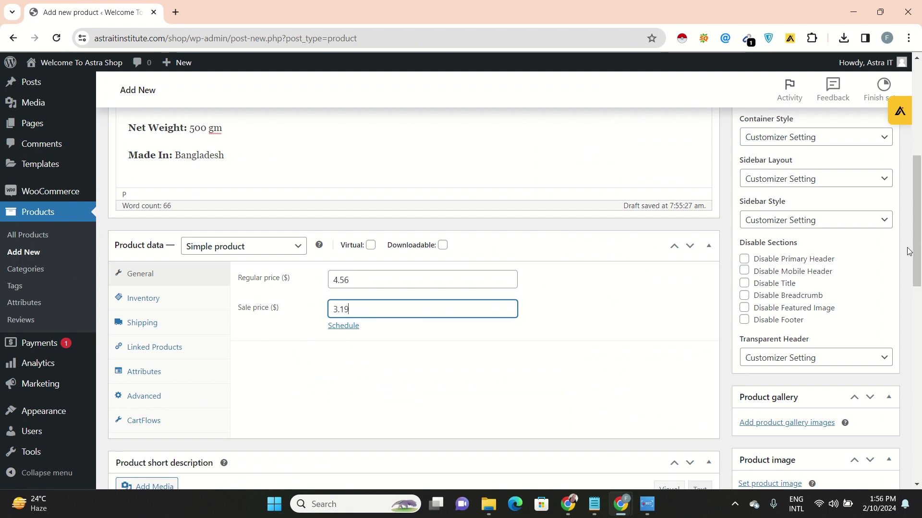
pyautogui.moveTo(919, 250); pyautogui.dragTo(920, 180)
# Place the caret in the empty short description, then bring up the Rokomari Jhola Gur page
pyautogui.scroll(-1, 589, 276)
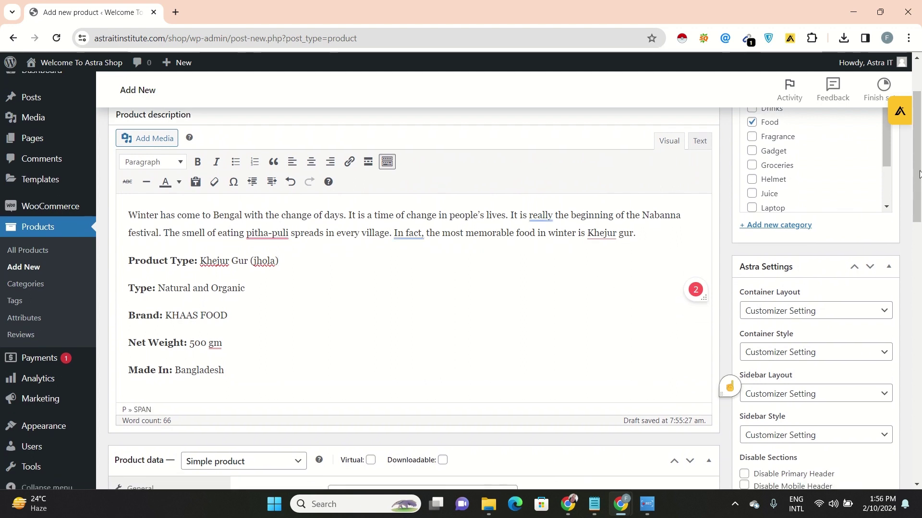
pyautogui.moveTo(919, 174); pyautogui.dragTo(918, 312)
pyautogui.click(555, 310)
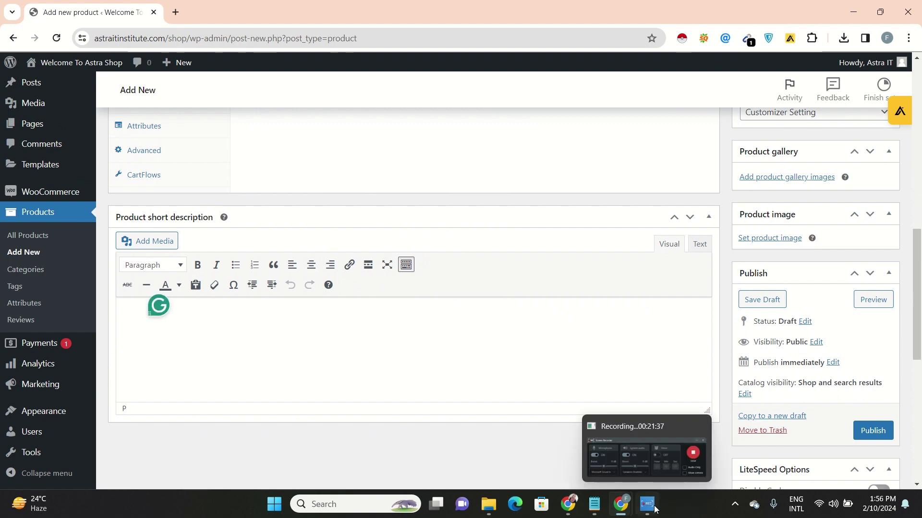
pyautogui.moveTo(620, 502)
pyautogui.click(556, 444)
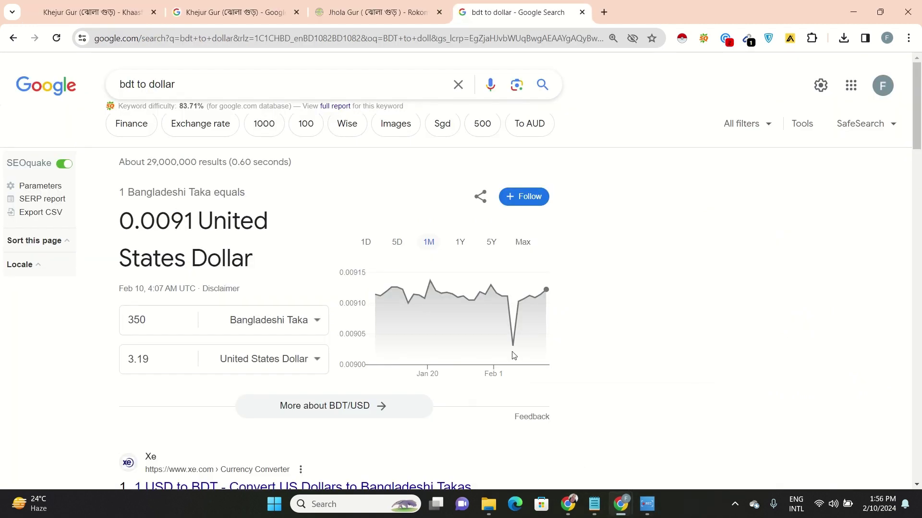
pyautogui.click(396, 12)
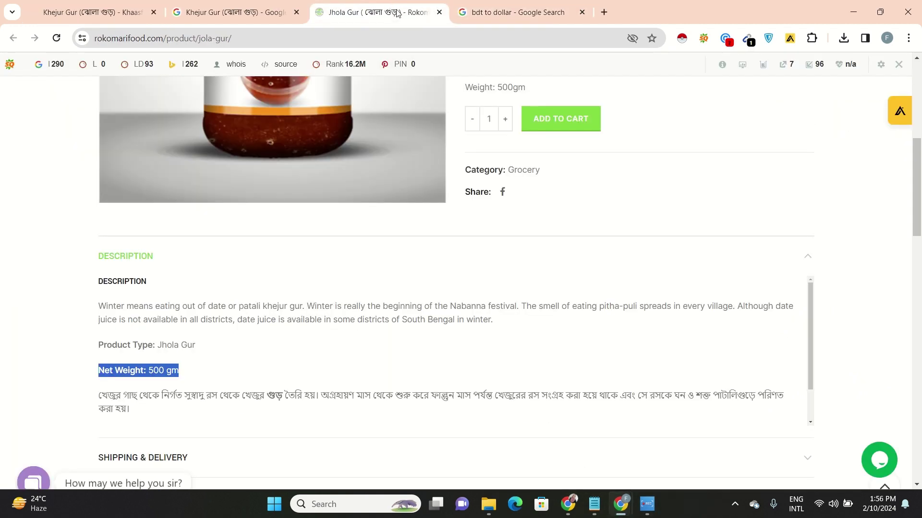
# Paste the Bengali khejur gur paragraph from the Jhola Gur page into the short description
pyautogui.click(578, 316)
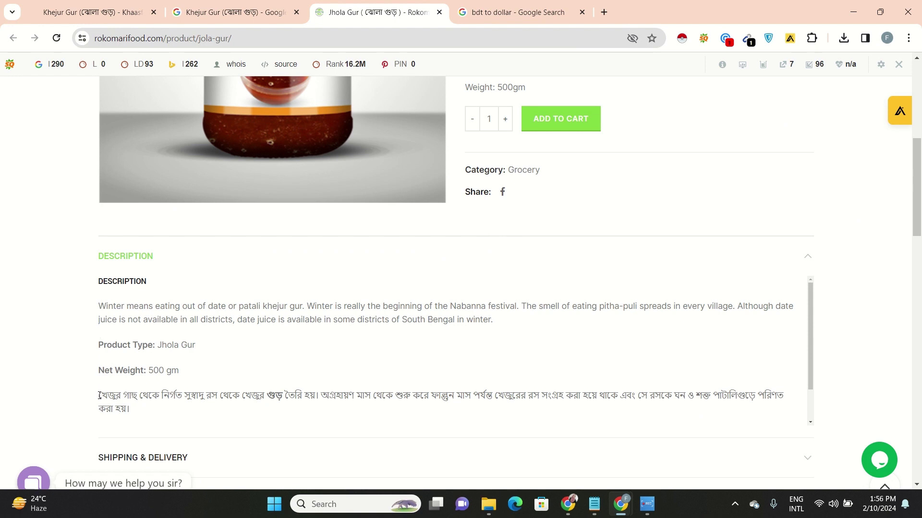
pyautogui.moveTo(99, 395); pyautogui.dragTo(133, 411)
pyautogui.hotkey('ctrl', 'c')
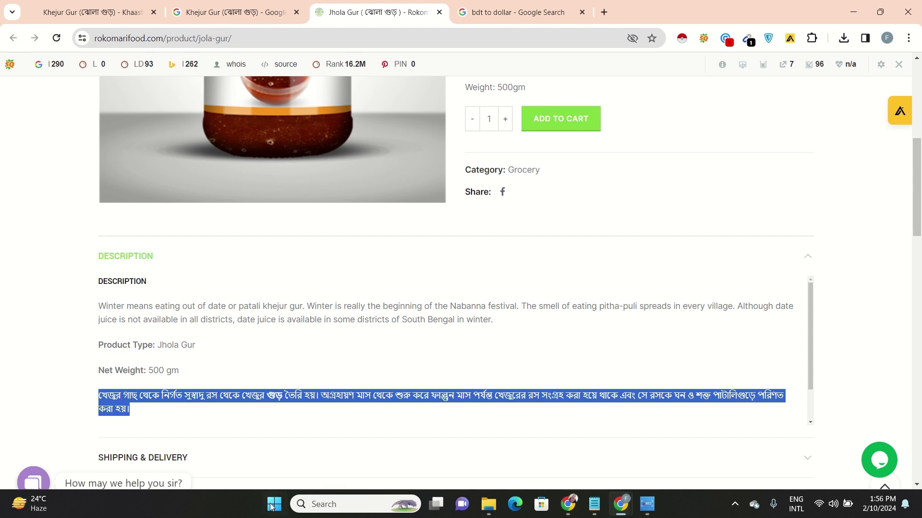
pyautogui.moveTo(628, 509)
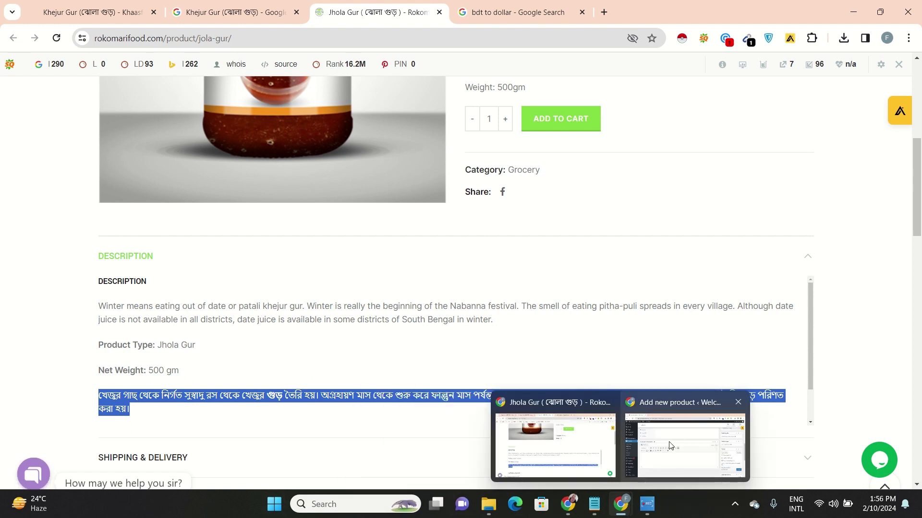
pyautogui.click(677, 437)
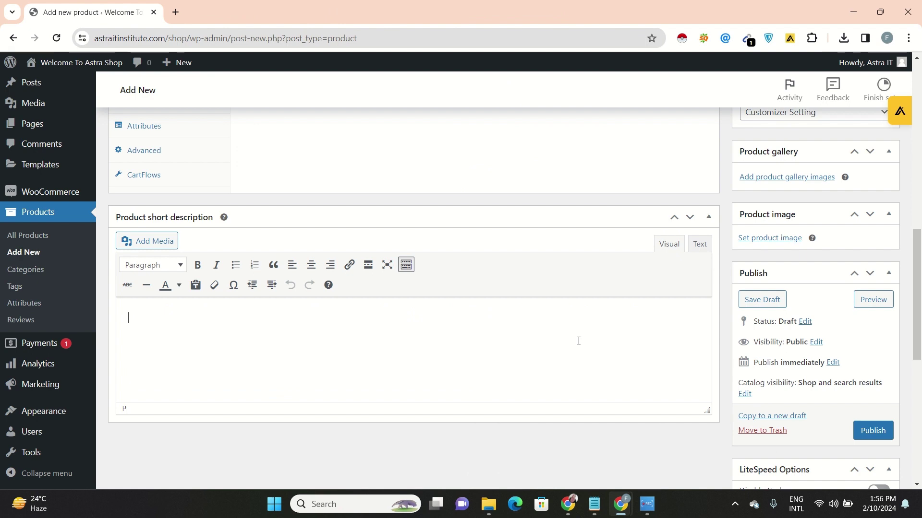
pyautogui.hotkey('ctrl', 'v')
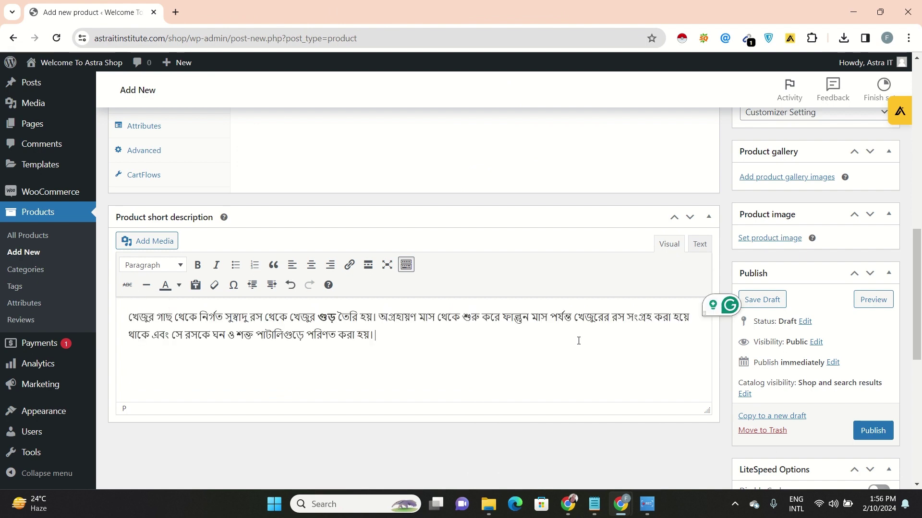
pyautogui.press('Return')
pyautogui.moveTo(626, 515)
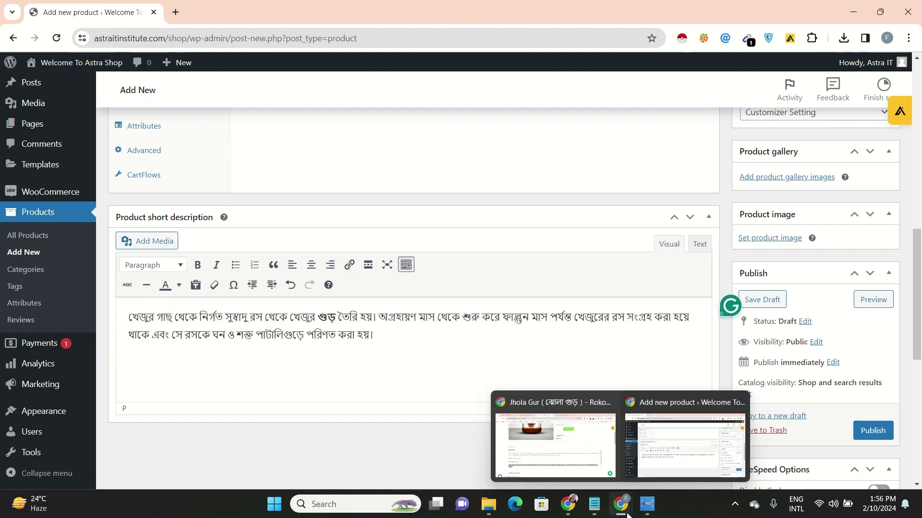
pyautogui.click(596, 463)
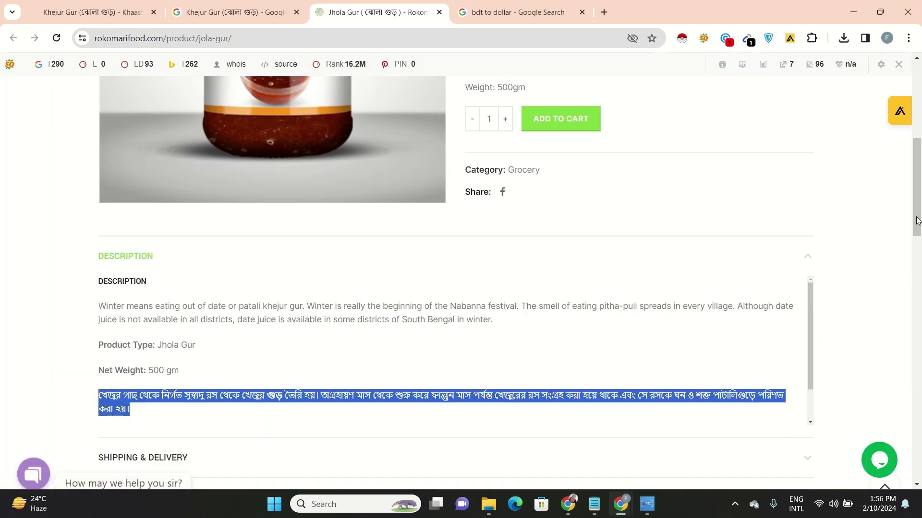
pyautogui.moveTo(917, 218); pyautogui.dragTo(902, 115)
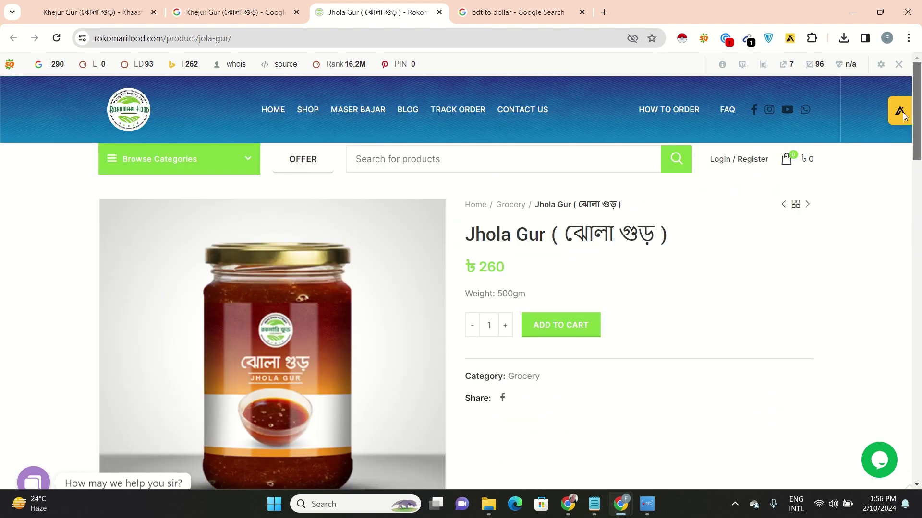
pyautogui.moveTo(620, 504)
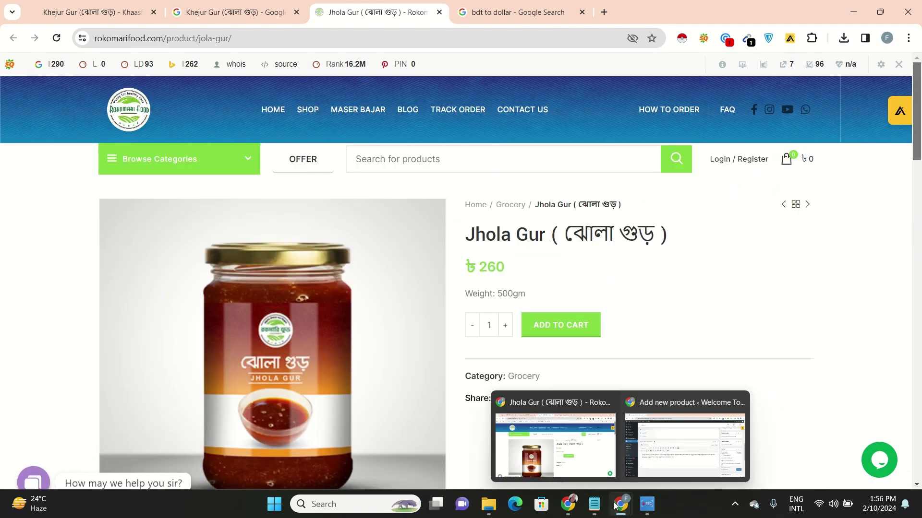
pyautogui.click(676, 441)
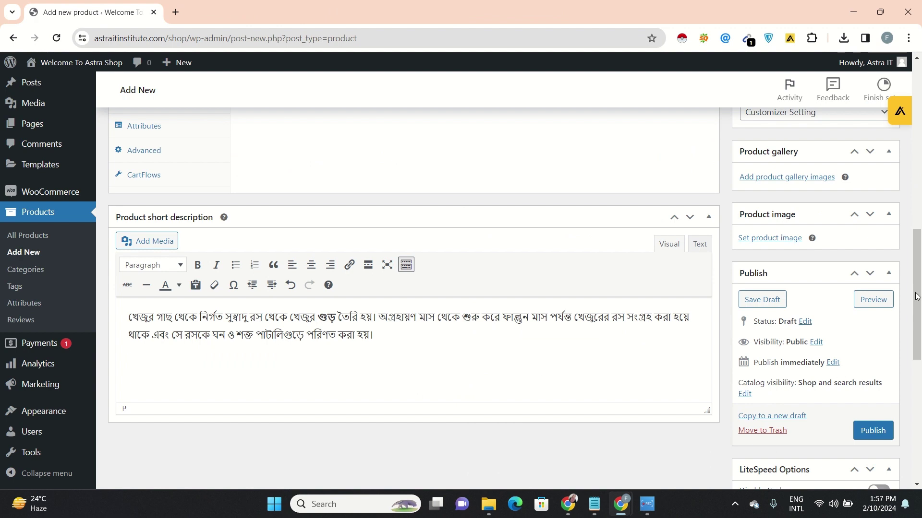
pyautogui.moveTo(918, 296); pyautogui.dragTo(912, 220)
# Upload image 1 from Downloads\Add through the product gallery image picker
pyautogui.moveTo(918, 311); pyautogui.dragTo(920, 362)
pyautogui.scroll(6, 749, 295)
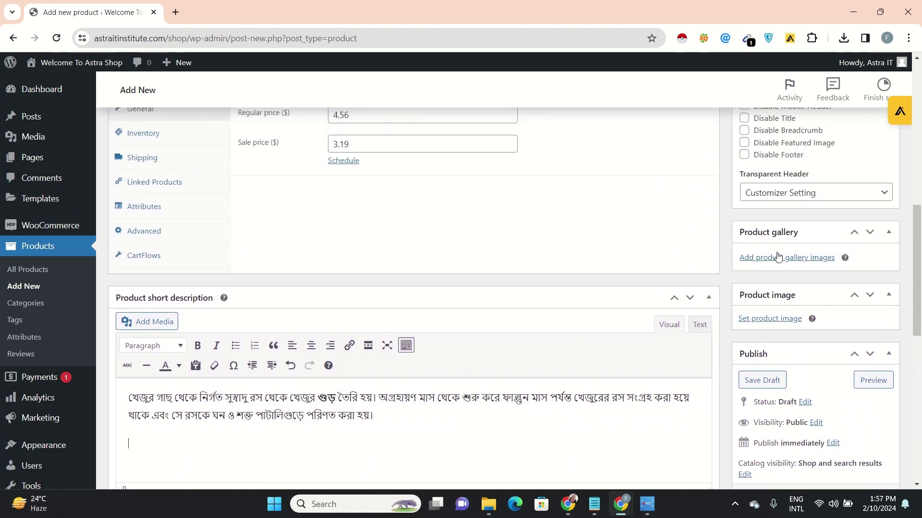
pyautogui.click(778, 262)
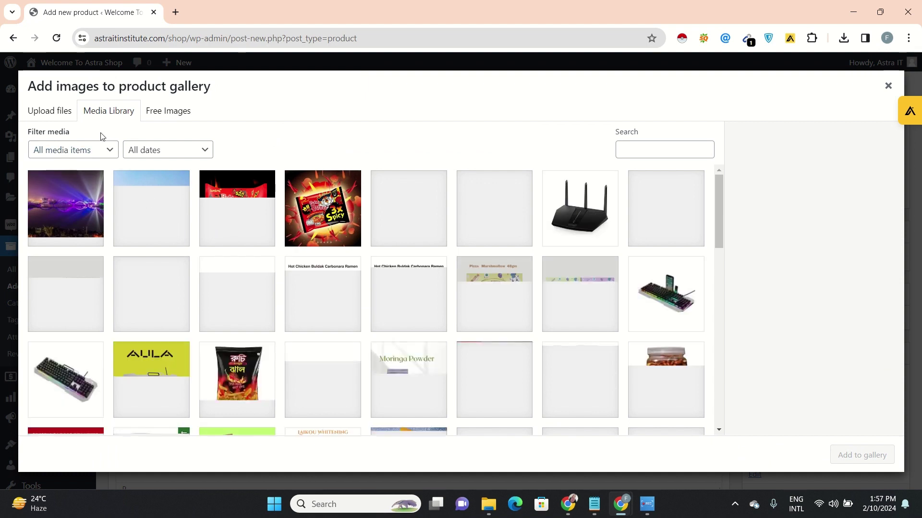
pyautogui.click(54, 117)
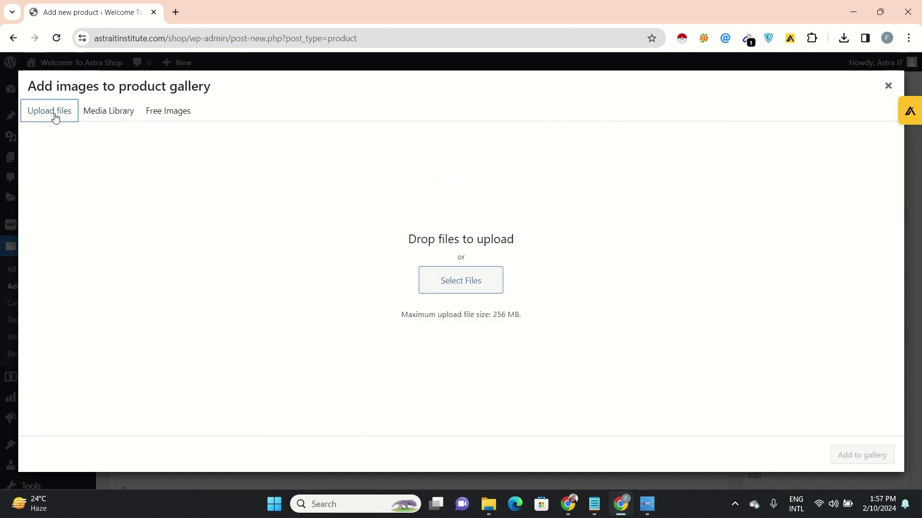
pyautogui.click(460, 286)
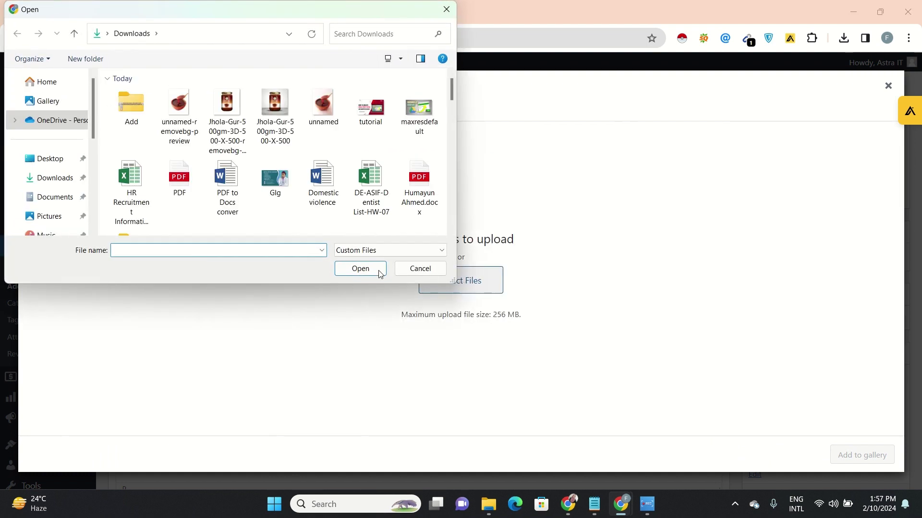
pyautogui.moveTo(453, 96); pyautogui.dragTo(454, 113)
pyautogui.doubleClick(140, 100)
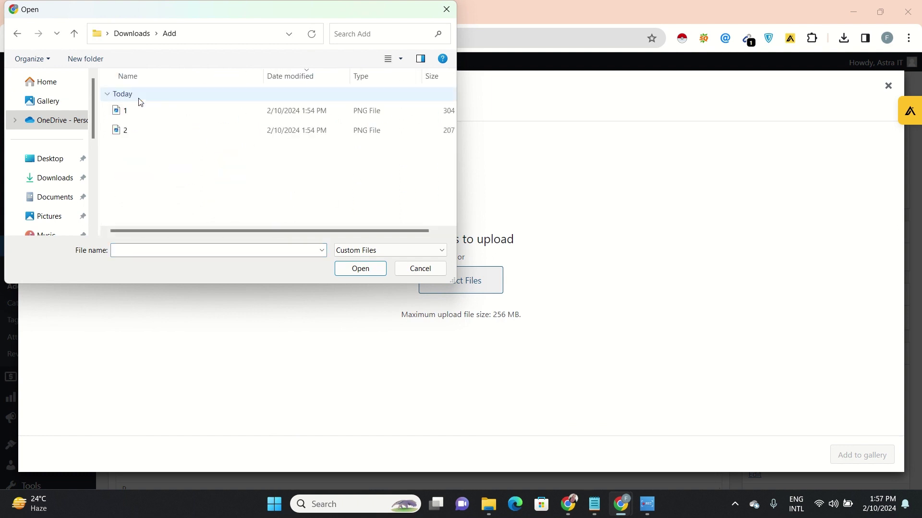
pyautogui.click(401, 59)
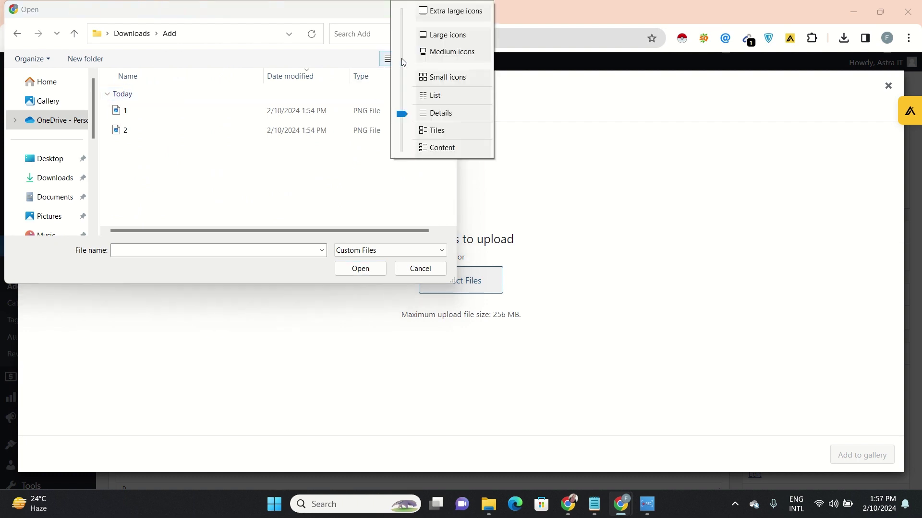
pyautogui.click(428, 38)
pyautogui.click(149, 142)
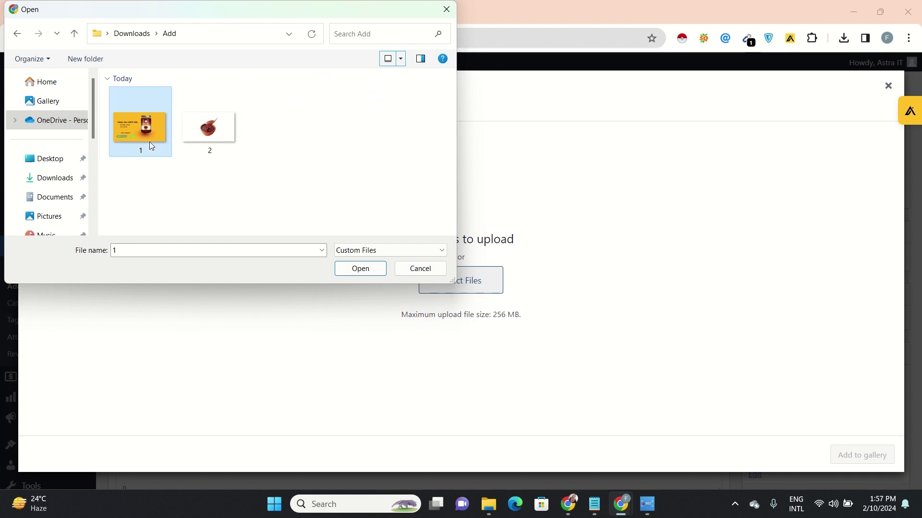
pyautogui.click(350, 274)
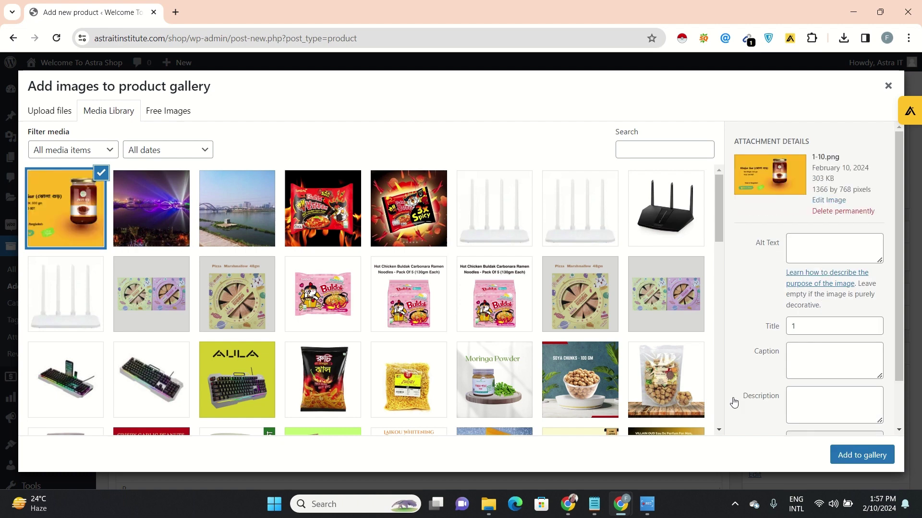
# Enter 'Jhula Kur' as the uploaded image's alt text and title
pyautogui.click(826, 241)
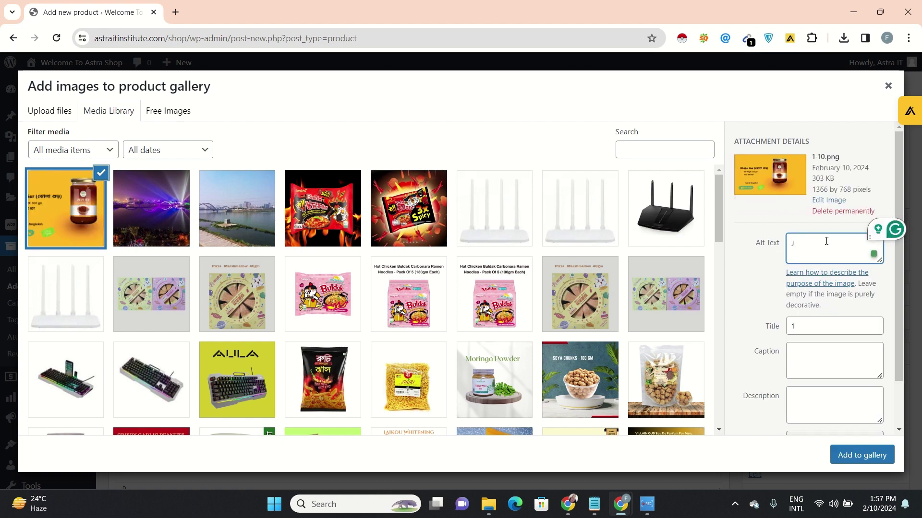
pyautogui.write('Jhula K')
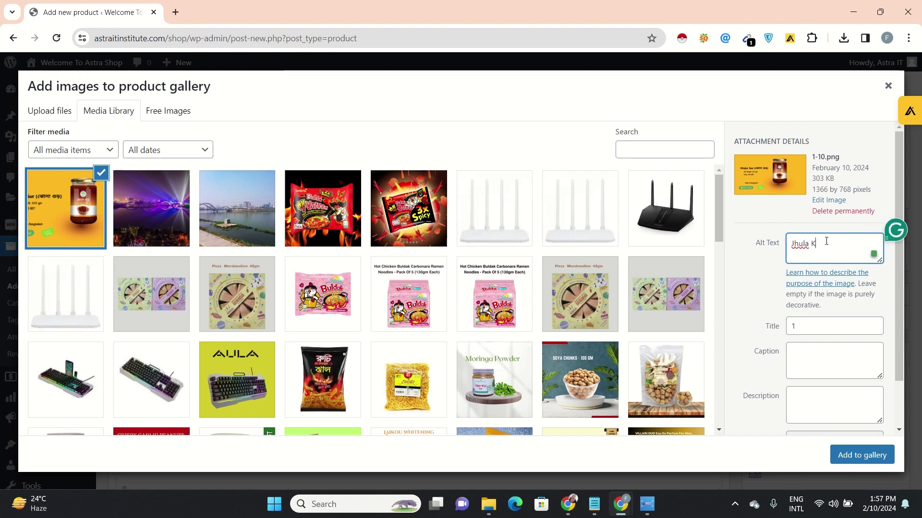
pyautogui.write('ur')
pyautogui.click(837, 330)
pyautogui.press('BackSpace')
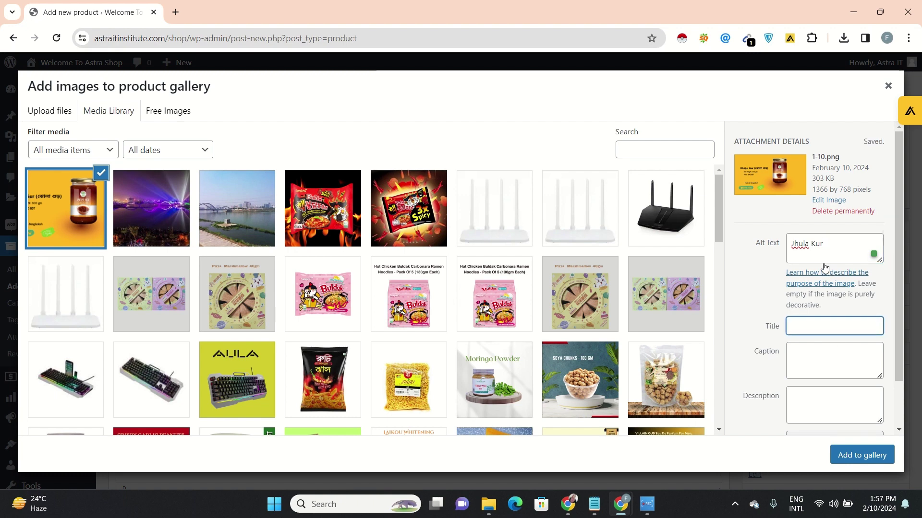
pyautogui.moveTo(829, 245); pyautogui.dragTo(787, 246)
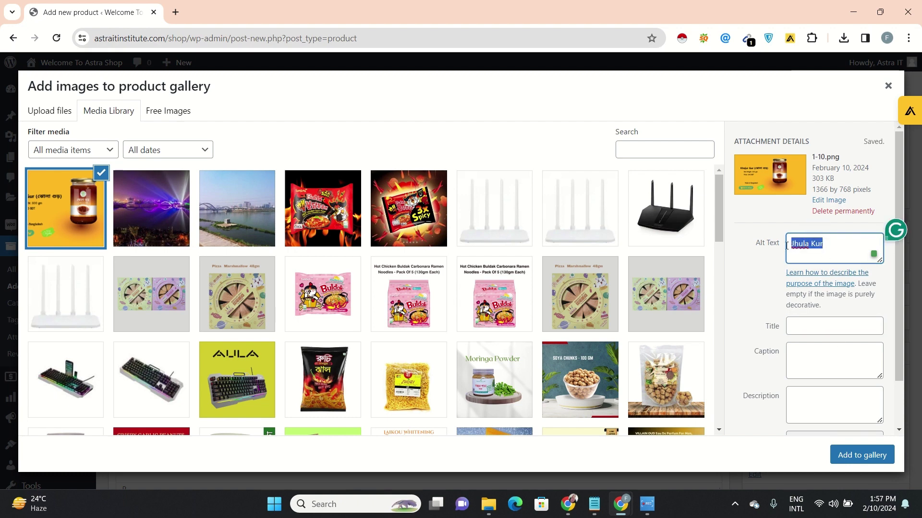
pyautogui.hotkey('ctrl', 'c')
pyautogui.click(806, 332)
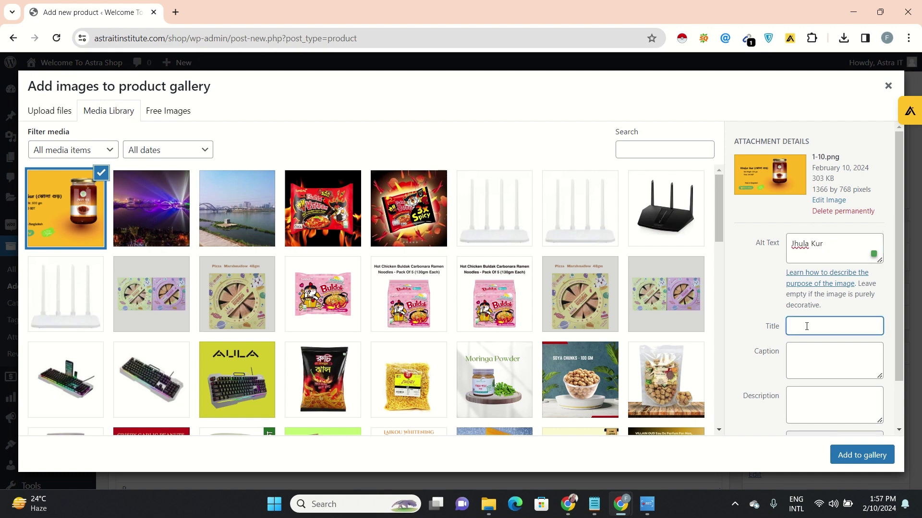
pyautogui.hotkey('ctrl', 'v')
# Replace the alt text and title with 'Jhola Gur ( ঝোলা গুড় )' copied from the reference page
pyautogui.moveTo(620, 504)
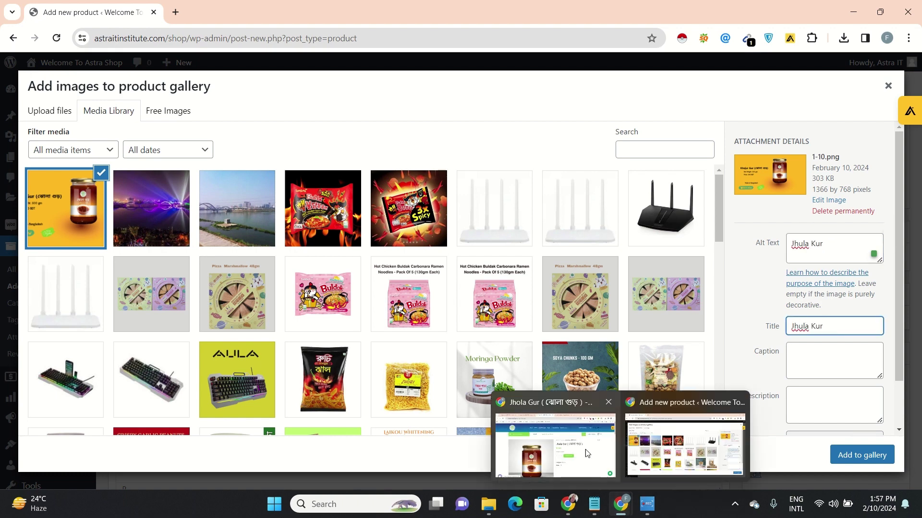
pyautogui.click(576, 441)
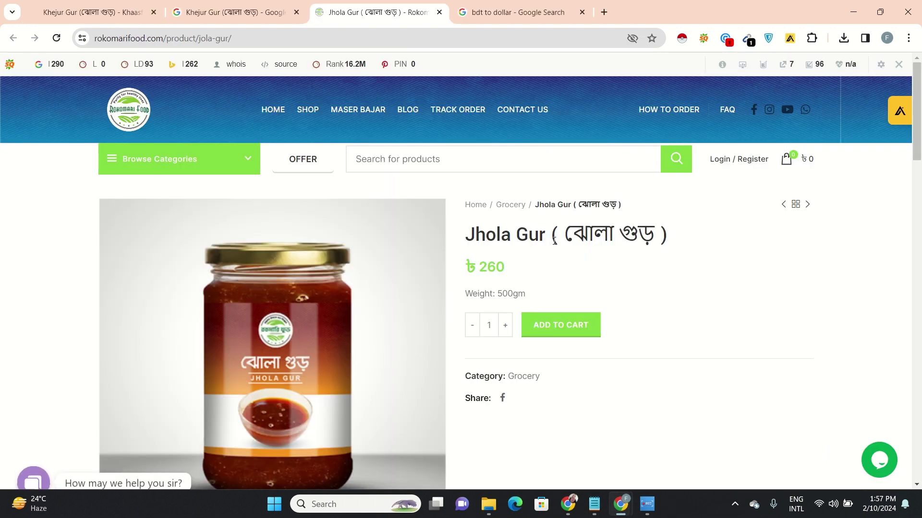
pyautogui.moveTo(660, 236); pyautogui.dragTo(467, 236)
pyautogui.hotkey('ctrl', 'c')
pyautogui.moveTo(624, 510)
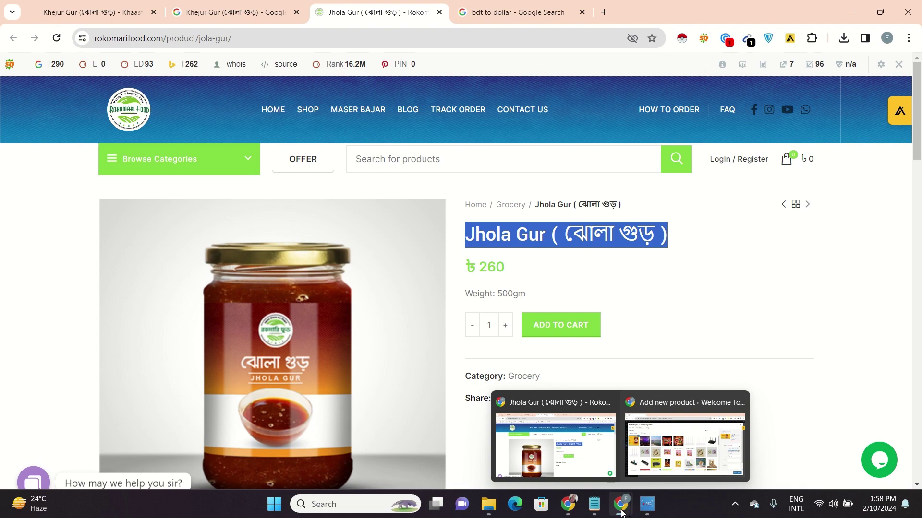
pyautogui.click(685, 446)
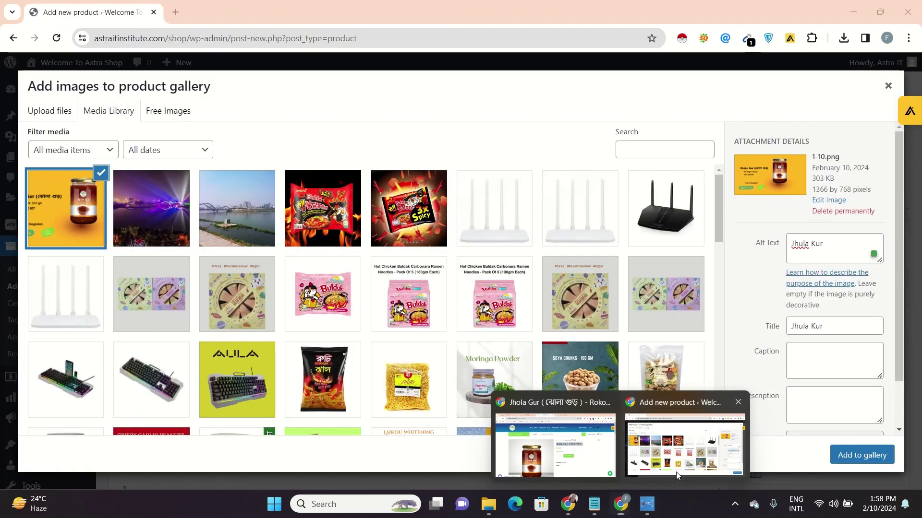
pyautogui.click(837, 246)
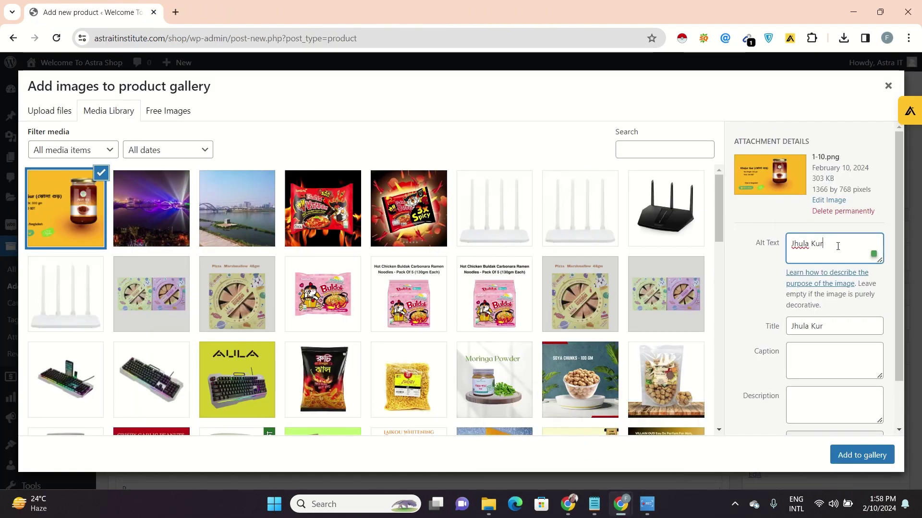
pyautogui.hotkey('ctrl', 'a')
pyautogui.press('BackSpace')
pyautogui.hotkey('ctrl', 'v')
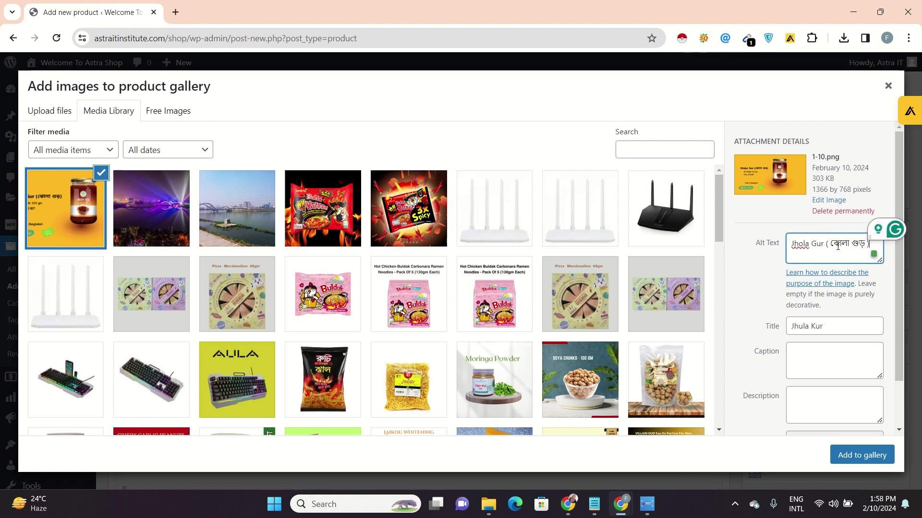
pyautogui.click(833, 326)
pyautogui.press('BackSpace')
pyautogui.press('BackSpace')
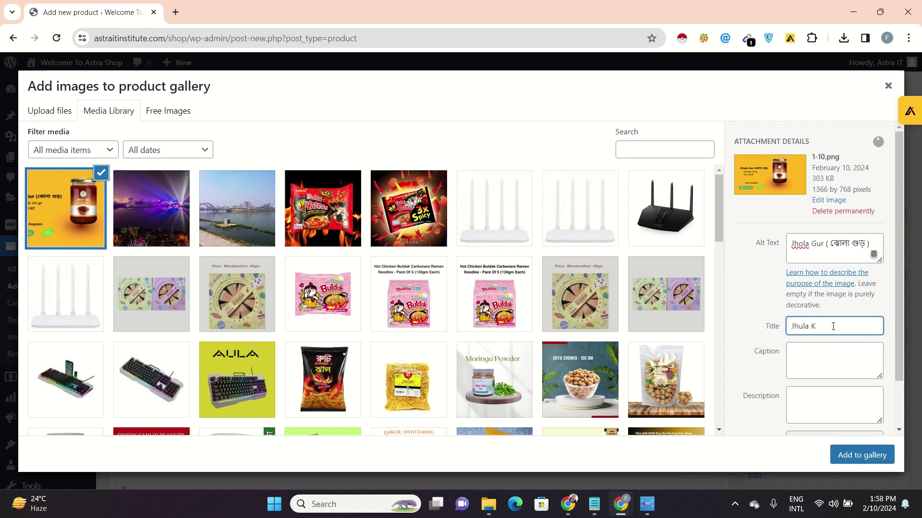
pyautogui.press('BackSpace')
pyautogui.press('BackSpace')
pyautogui.press('BackSpace')
pyautogui.hotkey('ctrl', 'v')
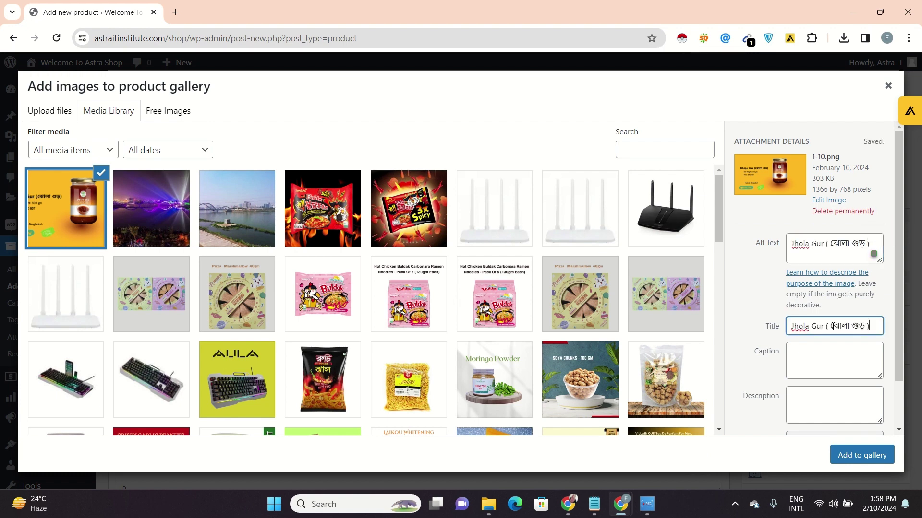
# Add the image to the gallery and pick the jar image for the product image
pyautogui.moveTo(894, 368); pyautogui.dragTo(892, 410)
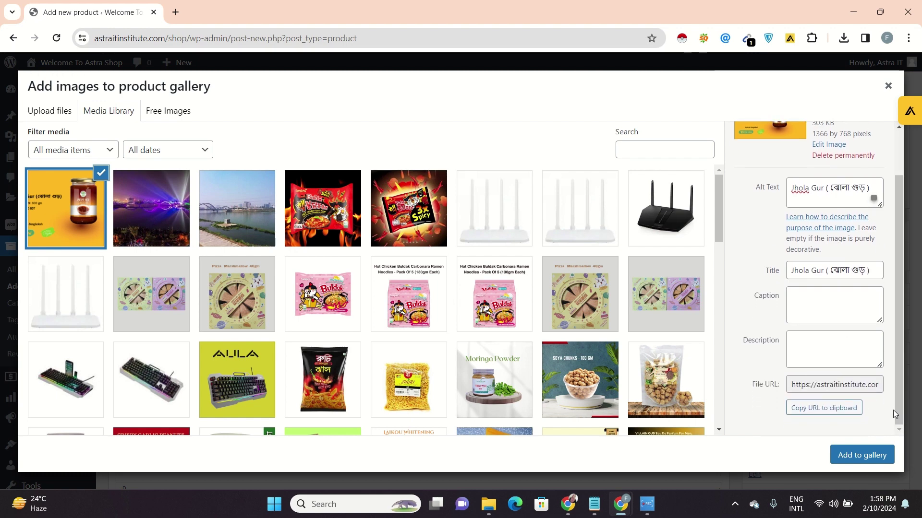
pyautogui.click(865, 461)
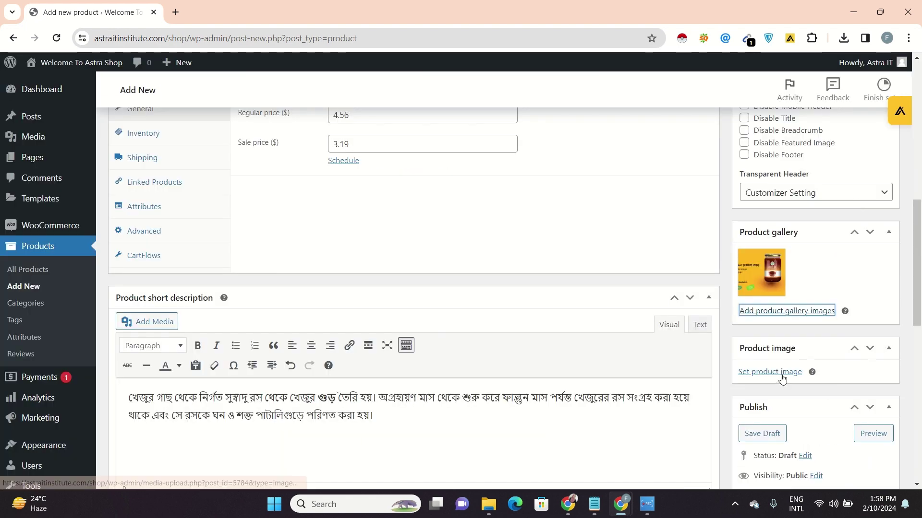
pyautogui.click(781, 375)
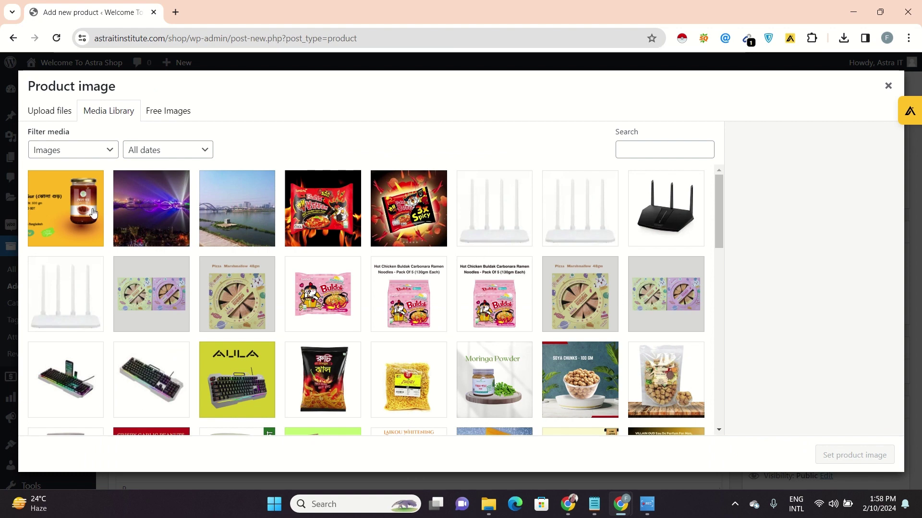
pyautogui.click(92, 213)
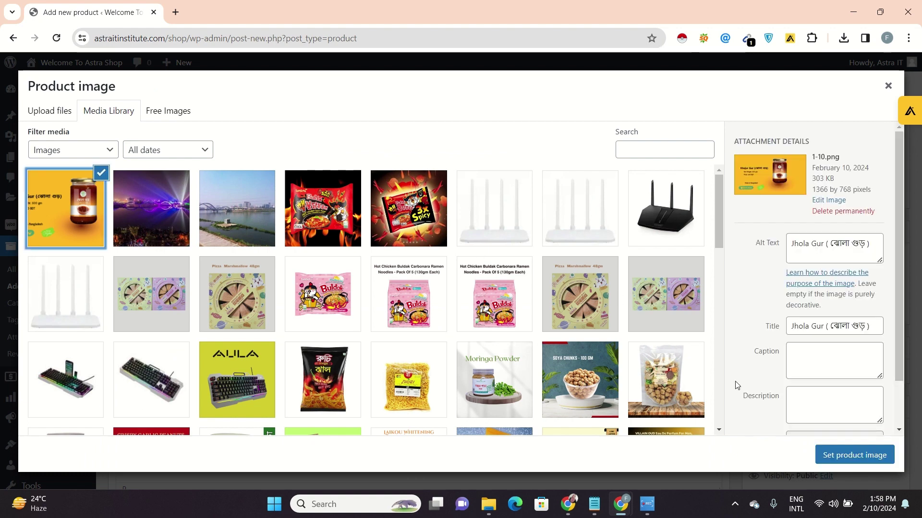
# Make the jar the product image and upload image 2 for the gallery
pyautogui.click(855, 456)
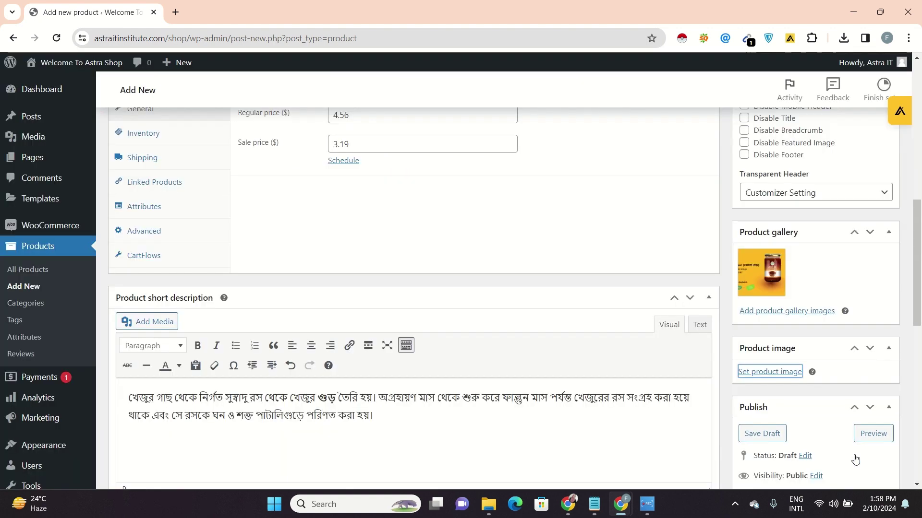
pyautogui.click(810, 315)
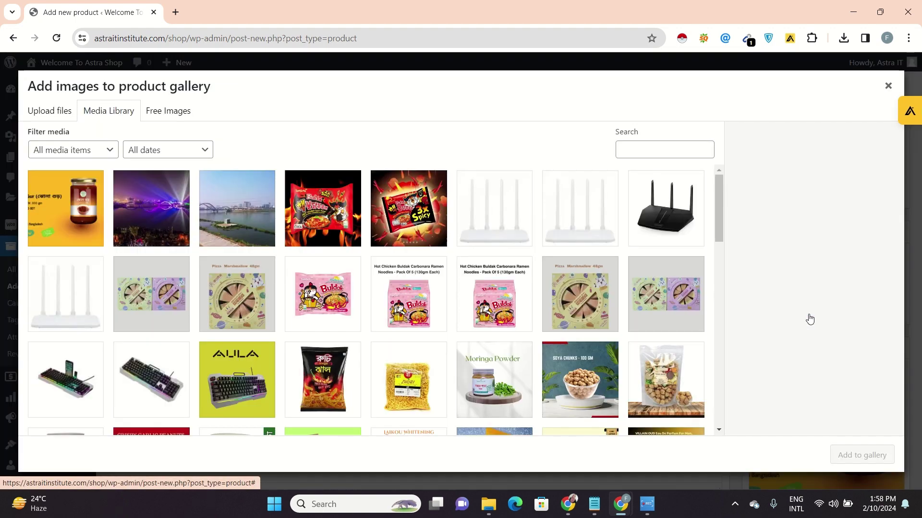
pyautogui.click(53, 119)
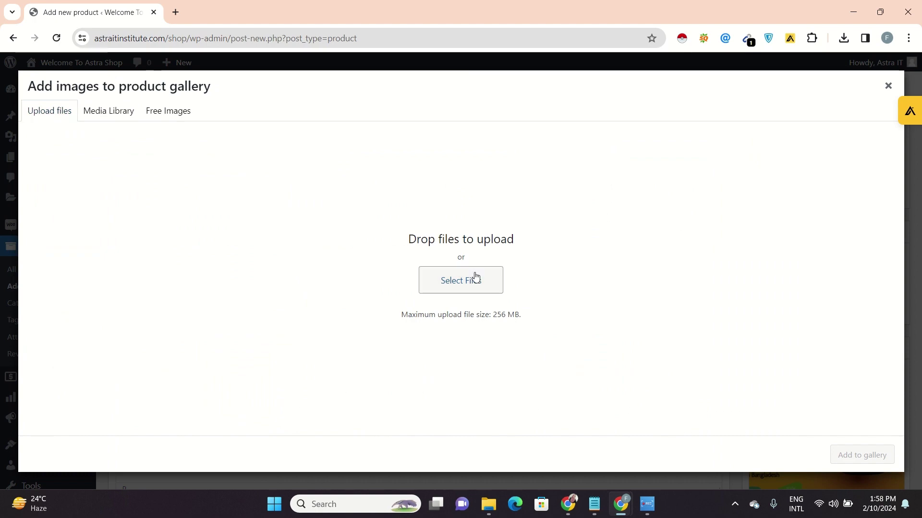
pyautogui.click(472, 275)
pyautogui.click(210, 127)
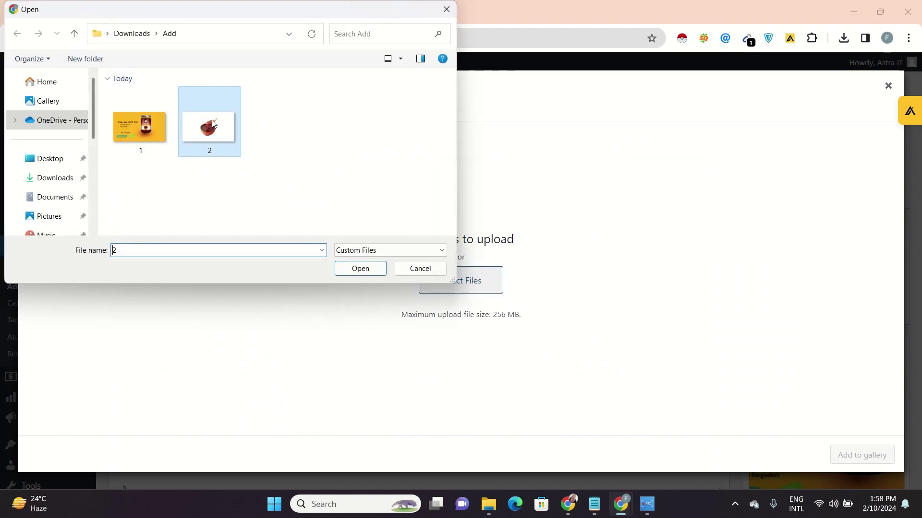
pyautogui.click(361, 269)
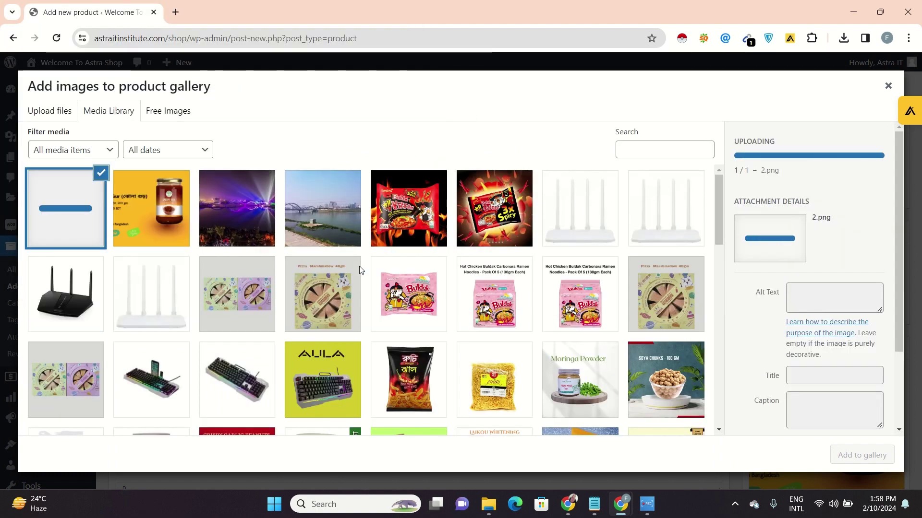
# Label image 2 'Jhola Gur ( ঝোলা গুড় )' in alt text and title, and add it to the gallery
pyautogui.click(834, 294)
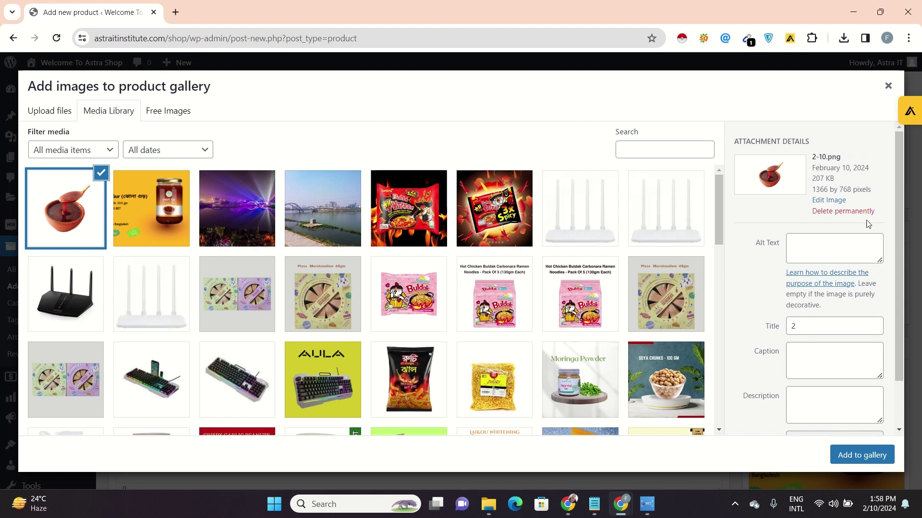
pyautogui.click(824, 250)
pyautogui.write('Jhola Gur ( ঝোলা গুড় )')
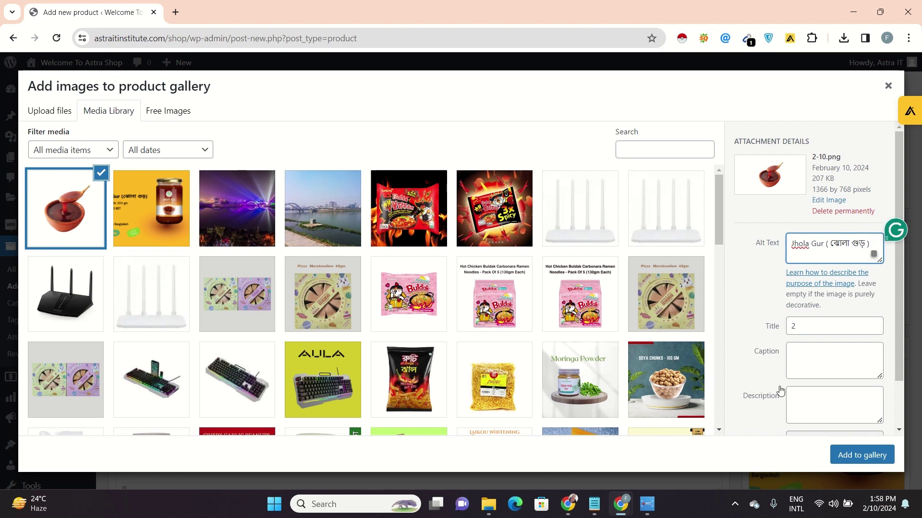
pyautogui.click(827, 329)
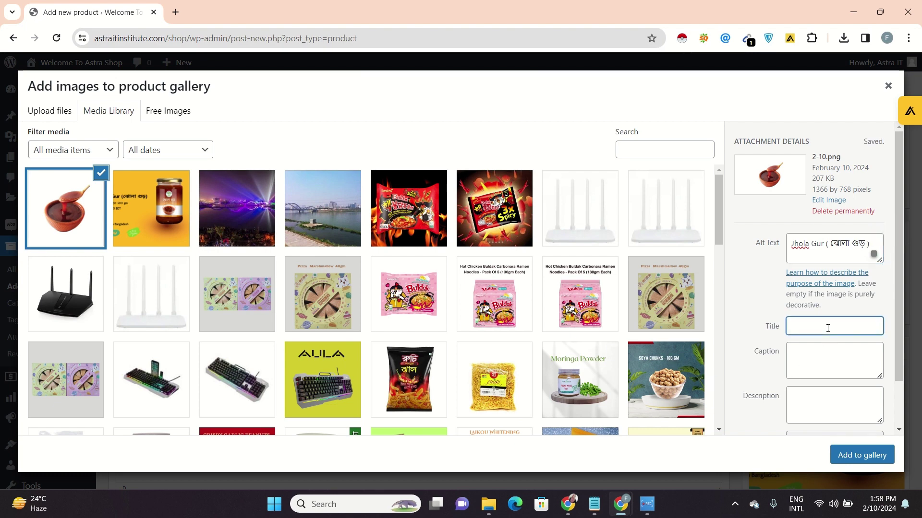
pyautogui.write('Jhola Gur ( ঝোলা গুড় )')
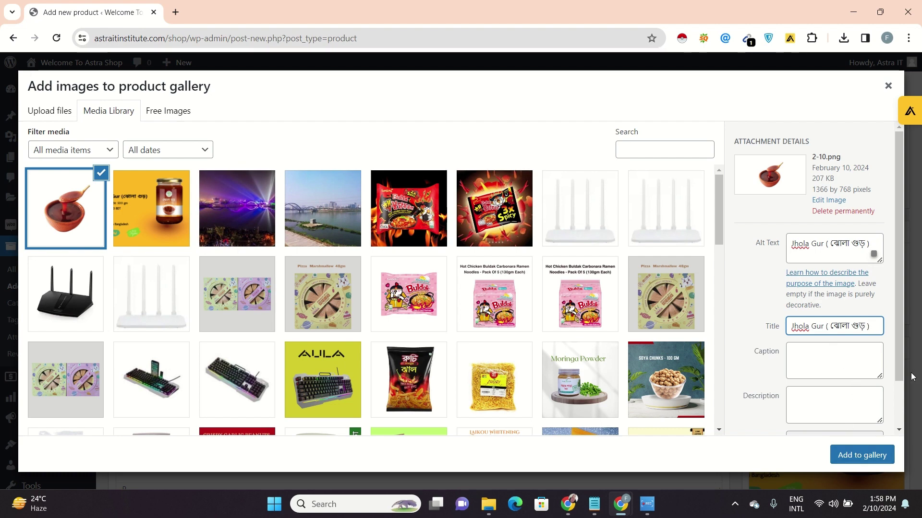
pyautogui.moveTo(904, 374); pyautogui.dragTo(905, 417)
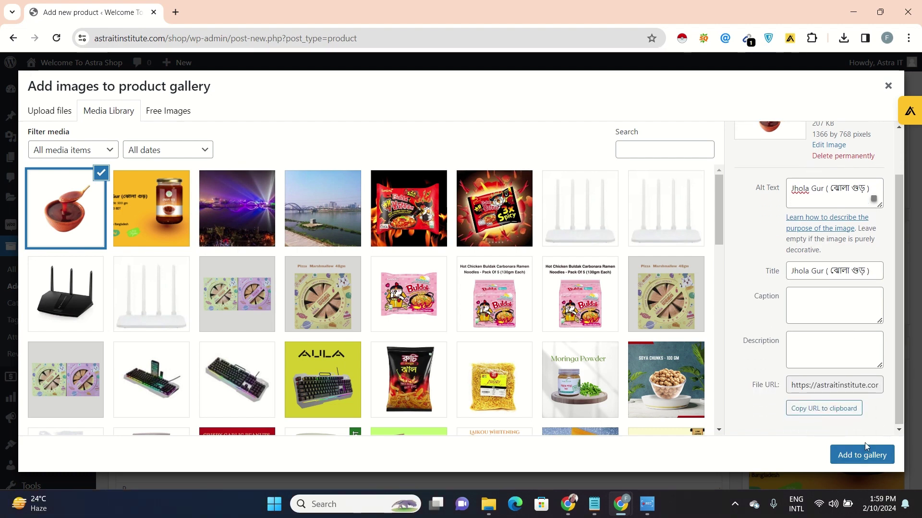
pyautogui.click(864, 454)
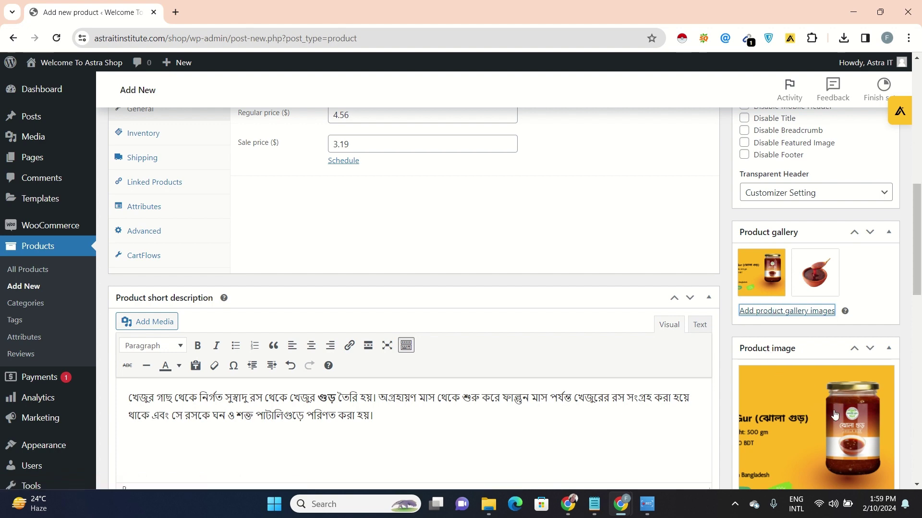
pyautogui.moveTo(917, 269)
pyautogui.mouseDown()
pyautogui.moveTo(916, 309)
pyautogui.moveTo(917, 277)
pyautogui.mouseUp()
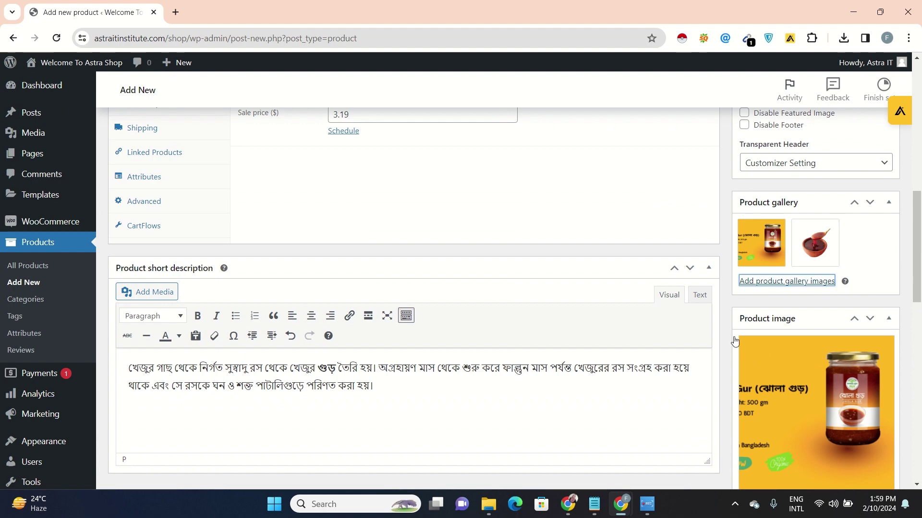
pyautogui.moveTo(915, 271); pyautogui.dragTo(918, 131)
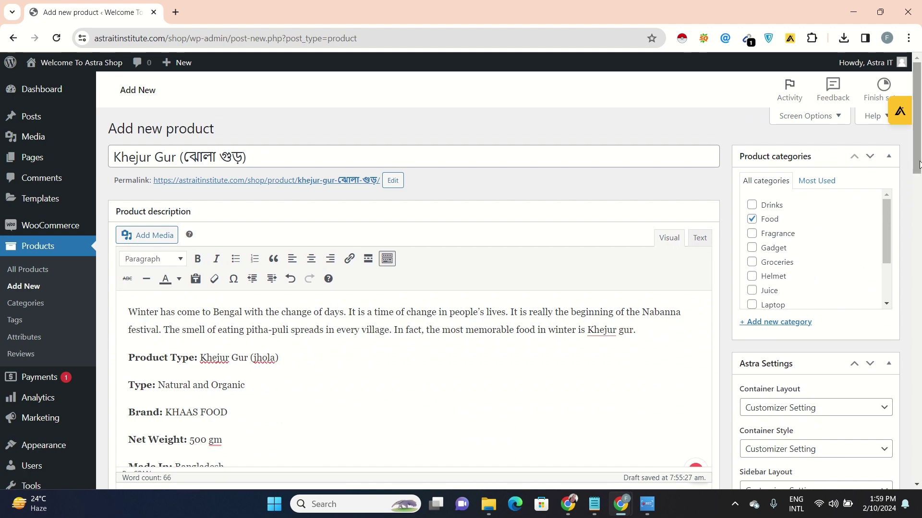
pyautogui.moveTo(917, 166); pyautogui.dragTo(886, 476)
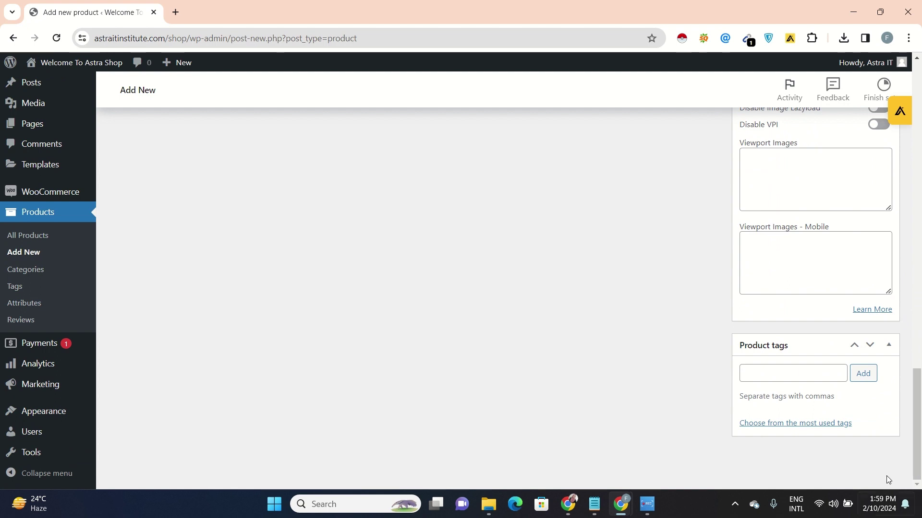
# Attach the existing Food Product tag to the product
pyautogui.click(800, 371)
pyautogui.write('Foo')
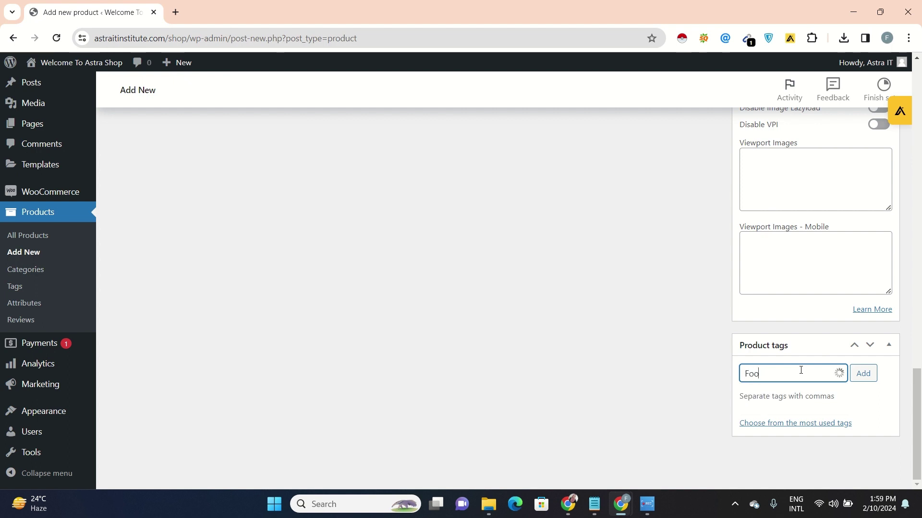
pyautogui.write('d')
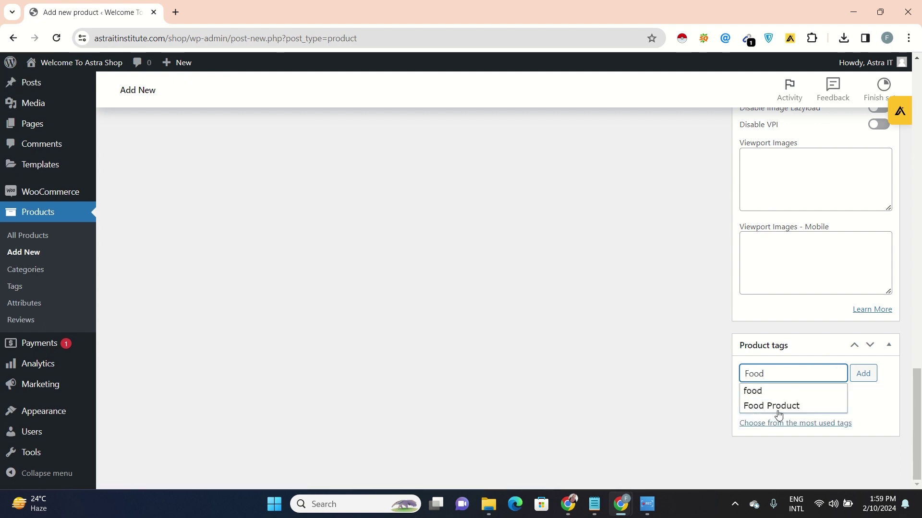
pyautogui.click(779, 413)
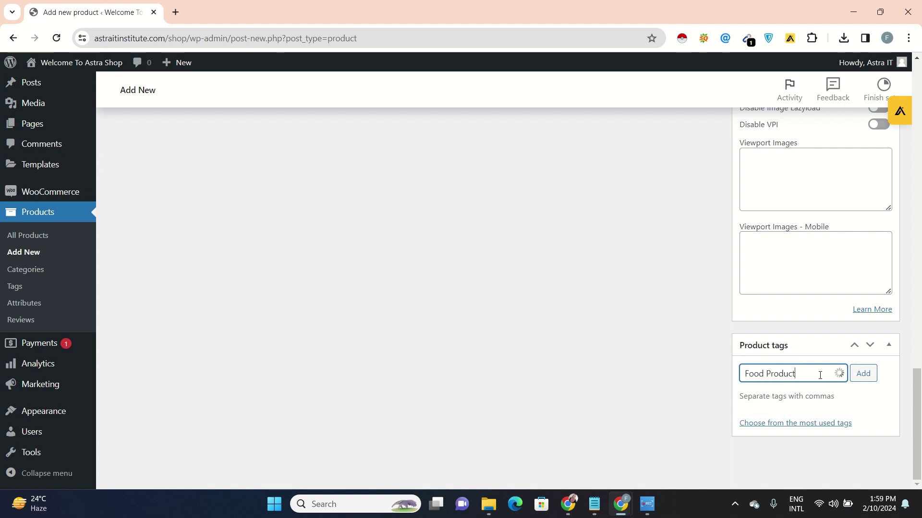
pyautogui.click(871, 374)
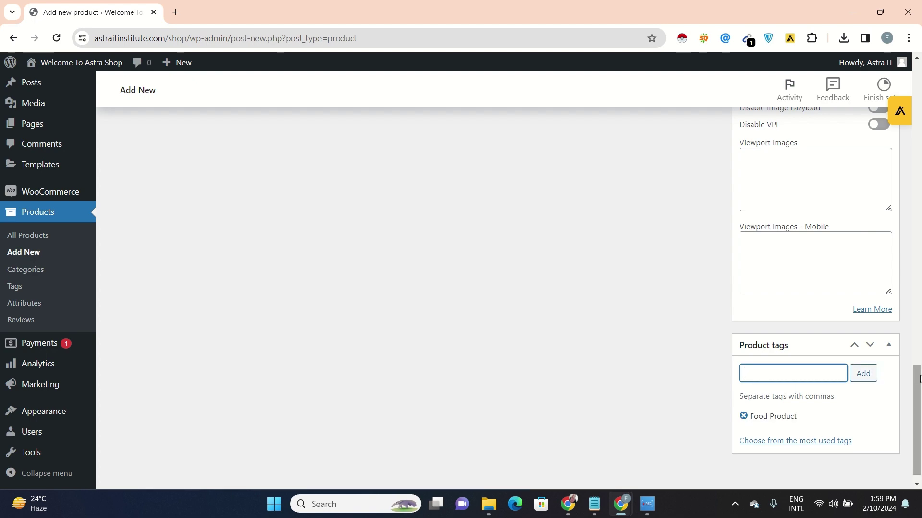
pyautogui.scroll(1, 916, 375)
pyautogui.moveTo(916, 375); pyautogui.dragTo(918, 293)
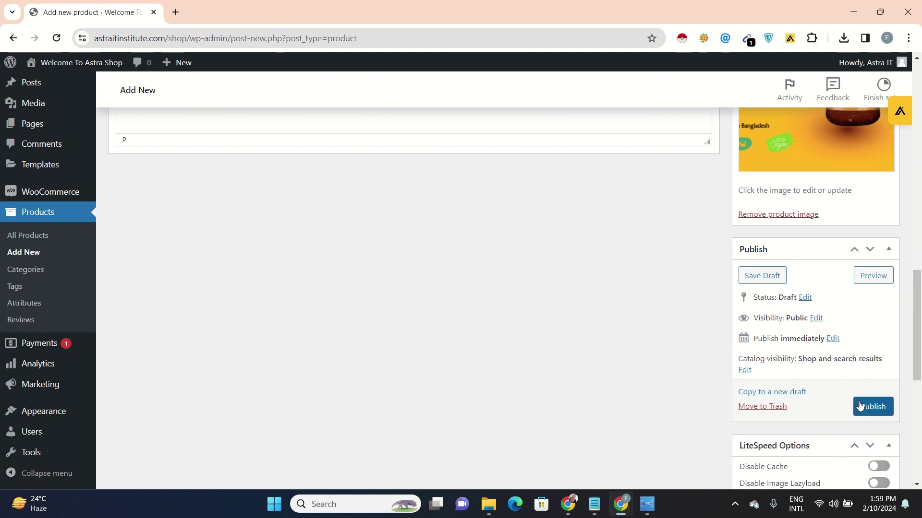
# Publish the Khejur Gur (ঝোলা গুড়) product from the Publish box
pyautogui.moveTo(918, 314); pyautogui.dragTo(917, 326)
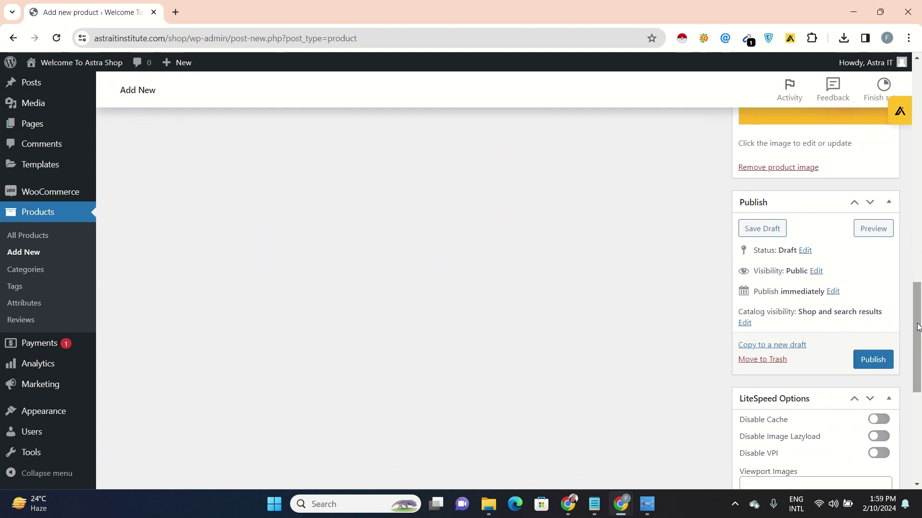
pyautogui.click(863, 363)
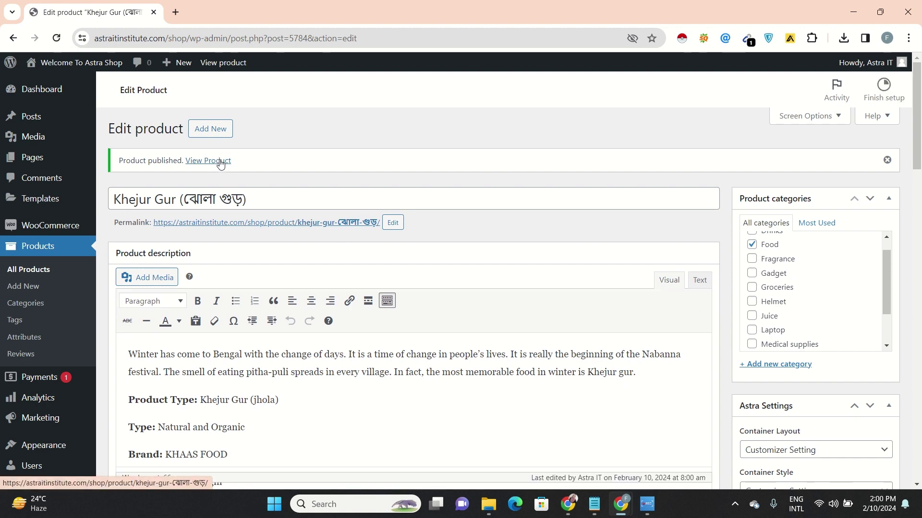
# View the live Khejur Gur product page and check it shows $3.19
pyautogui.click(210, 162)
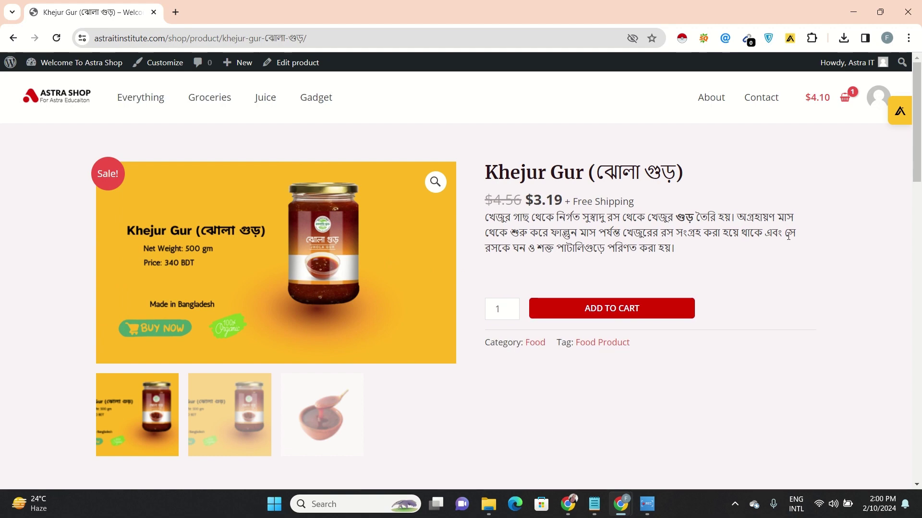
pyautogui.moveTo(918, 167); pyautogui.dragTo(920, 259)
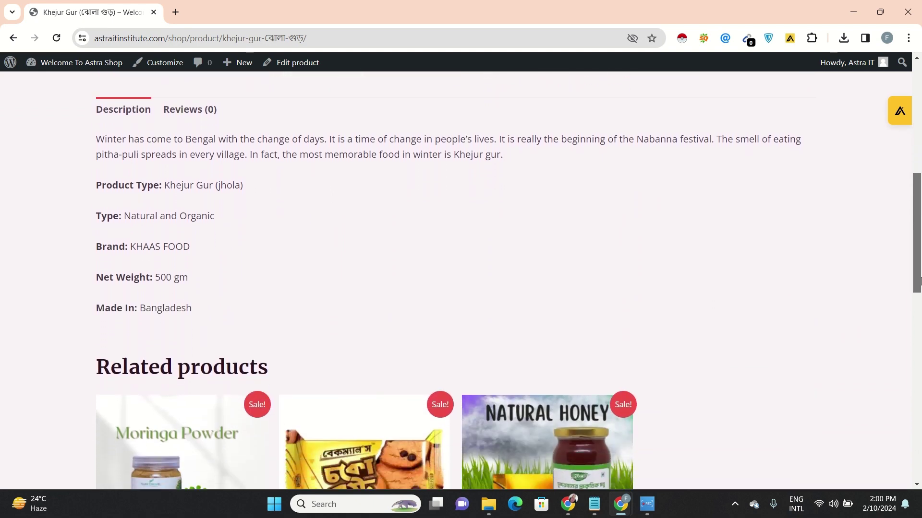
pyautogui.moveTo(919, 259); pyautogui.dragTo(916, 153)
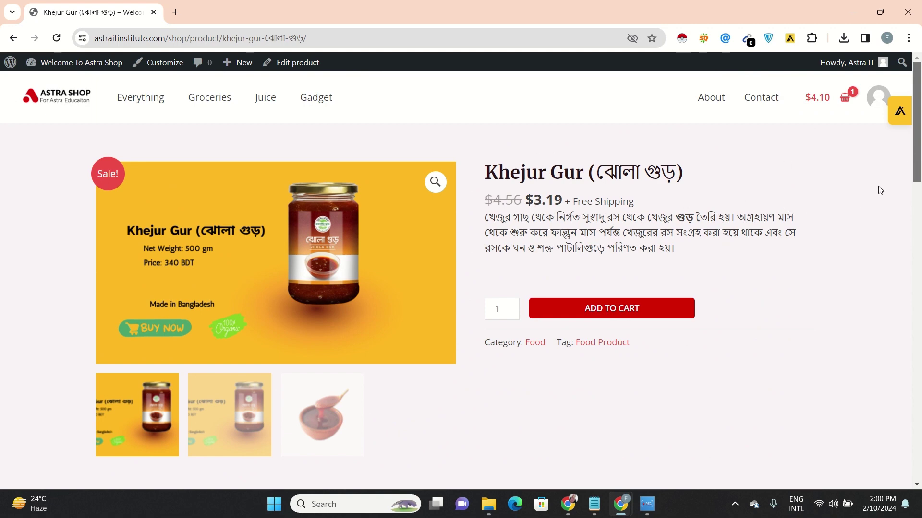
pyautogui.moveTo(917, 169)
pyautogui.mouseDown()
pyautogui.moveTo(916, 227)
pyautogui.moveTo(918, 155)
pyautogui.mouseUp()
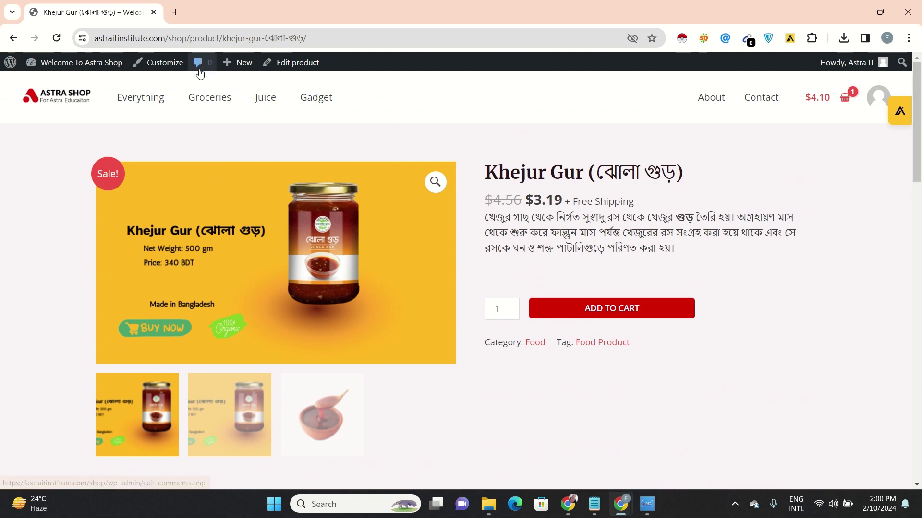
# Copy the full https product URL and return to the Data Entry Batch 602 Facebook group
pyautogui.click(312, 36)
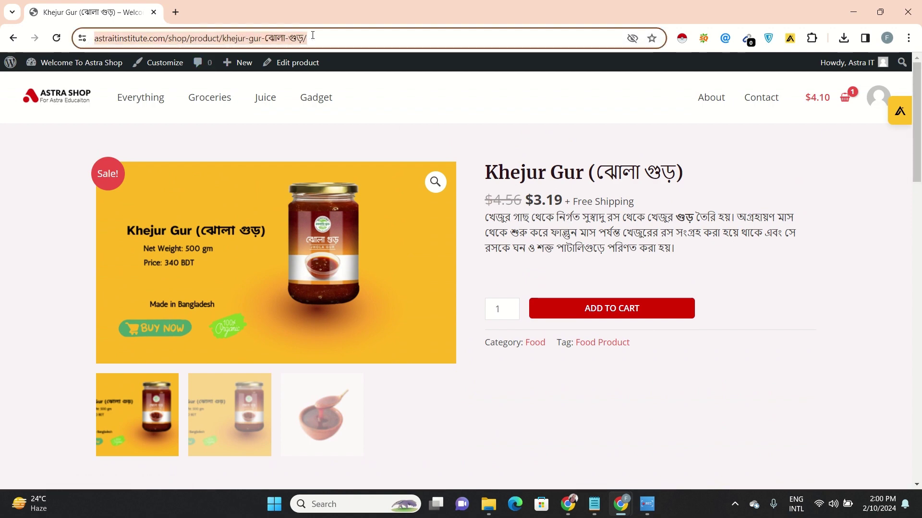
pyautogui.click(312, 36)
pyautogui.moveTo(345, 41); pyautogui.dragTo(122, 37)
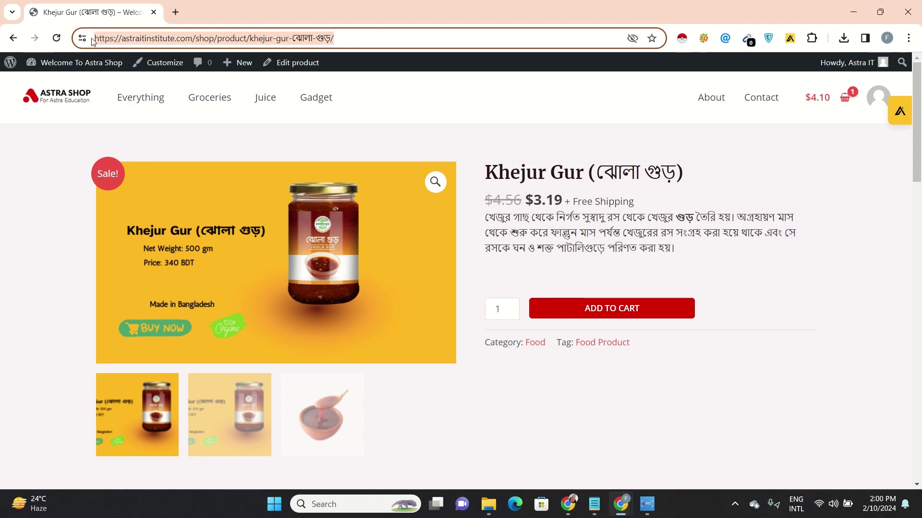
pyautogui.moveTo(573, 513)
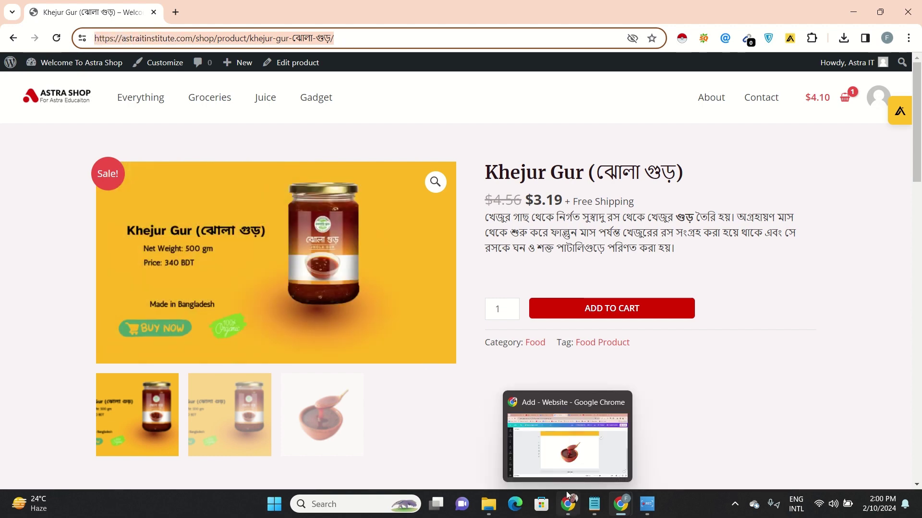
pyautogui.click(567, 496)
pyautogui.click(520, 5)
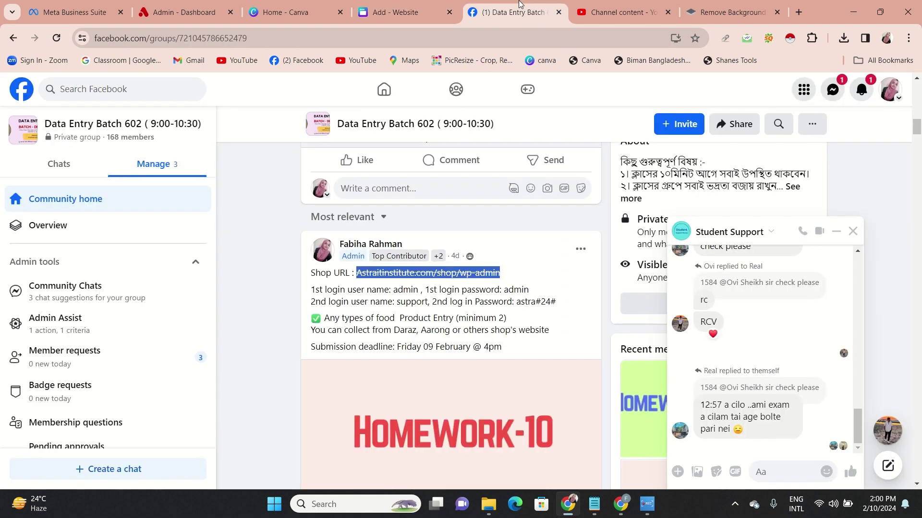
# Minimize the Student Support chat and paste the Khejur Gur URL into the HOMEWORK-10 comment box
pyautogui.click(837, 235)
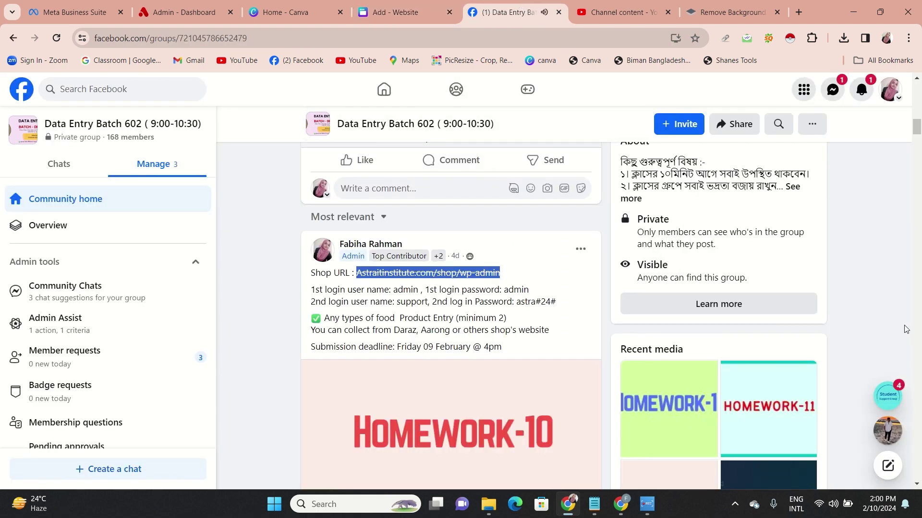
pyautogui.scroll(3, 905, 329)
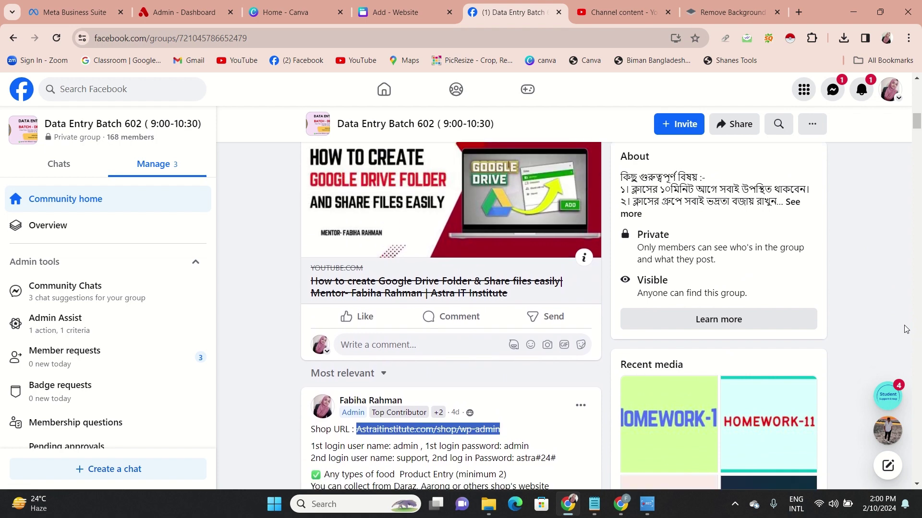
pyautogui.scroll(-10, 905, 329)
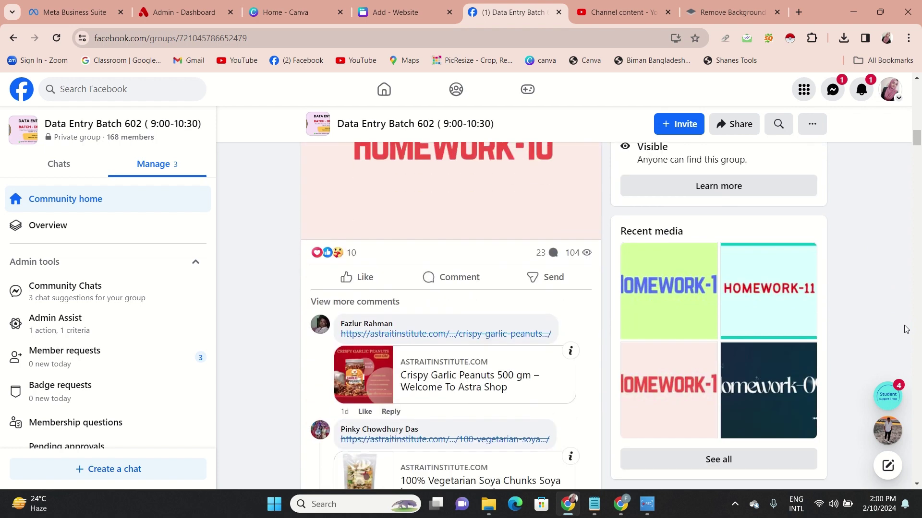
pyautogui.scroll(-2, 499, 307)
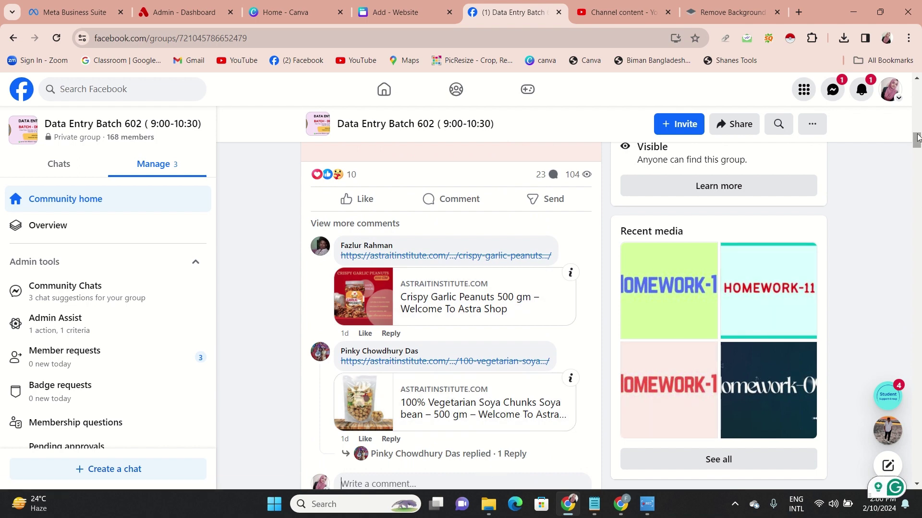
pyautogui.moveTo(917, 140)
pyautogui.mouseDown()
pyautogui.moveTo(917, 158)
pyautogui.moveTo(917, 149)
pyautogui.mouseUp()
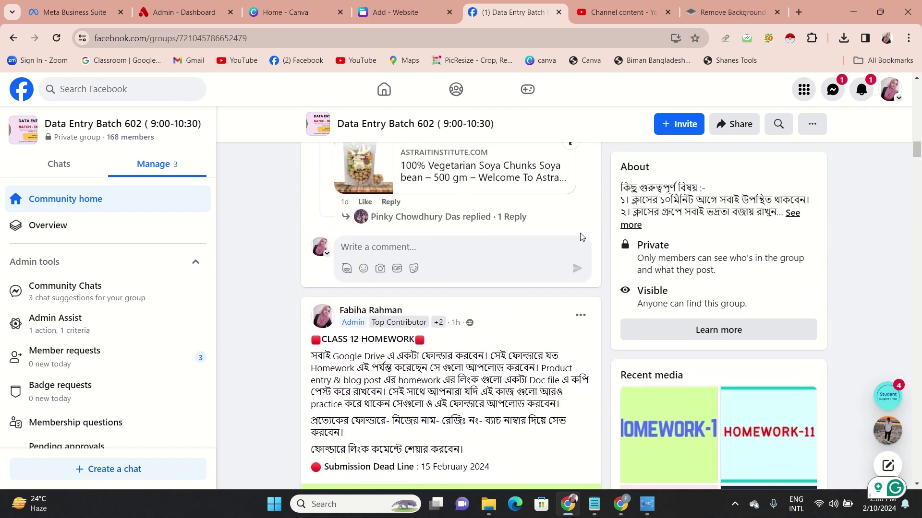
pyautogui.write('https://astraitinstitute.com/shop/product/khejur-gur-%e0%a6%9d%e0%a7%8b%e0%a6%b2%e0%a6%be-%e0%a6%97%e0%a7%81%e0%a6%a1%e0%a6%bc/')
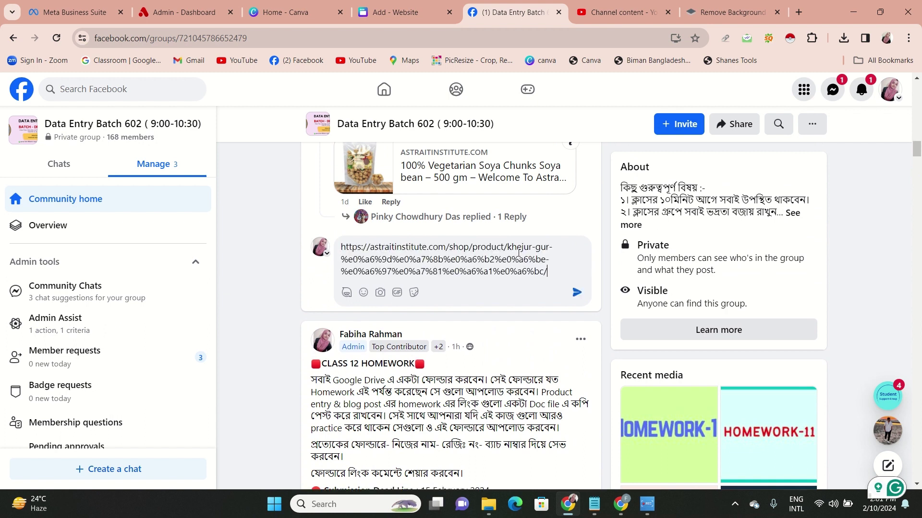